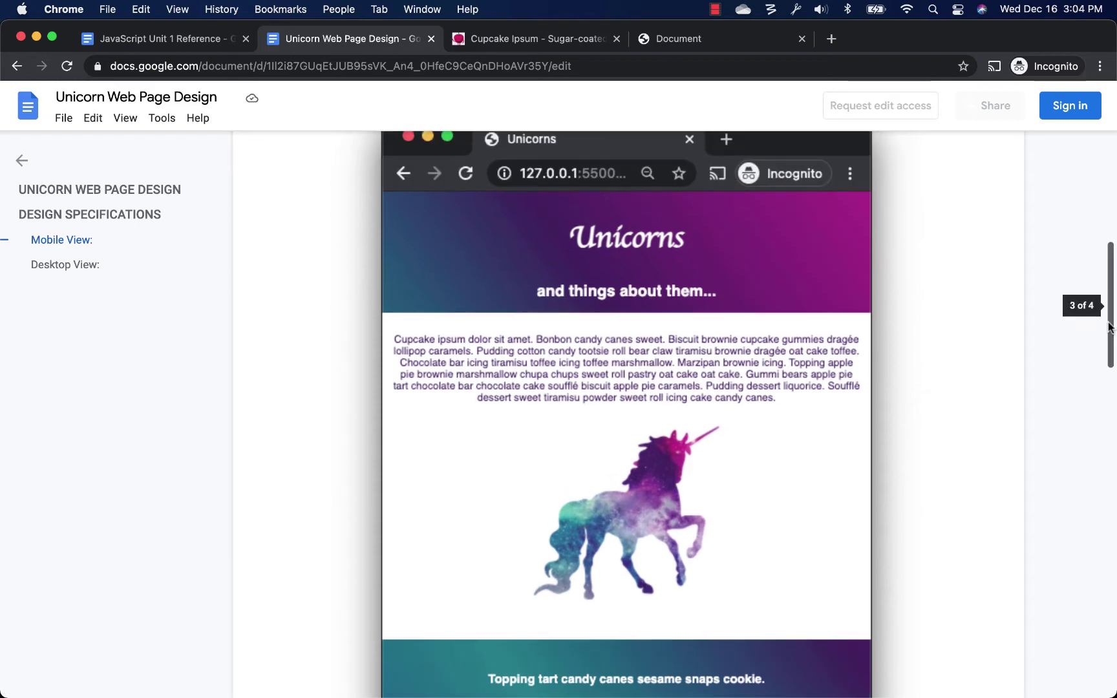
left_click_drag(1110, 329, 1104, 567)
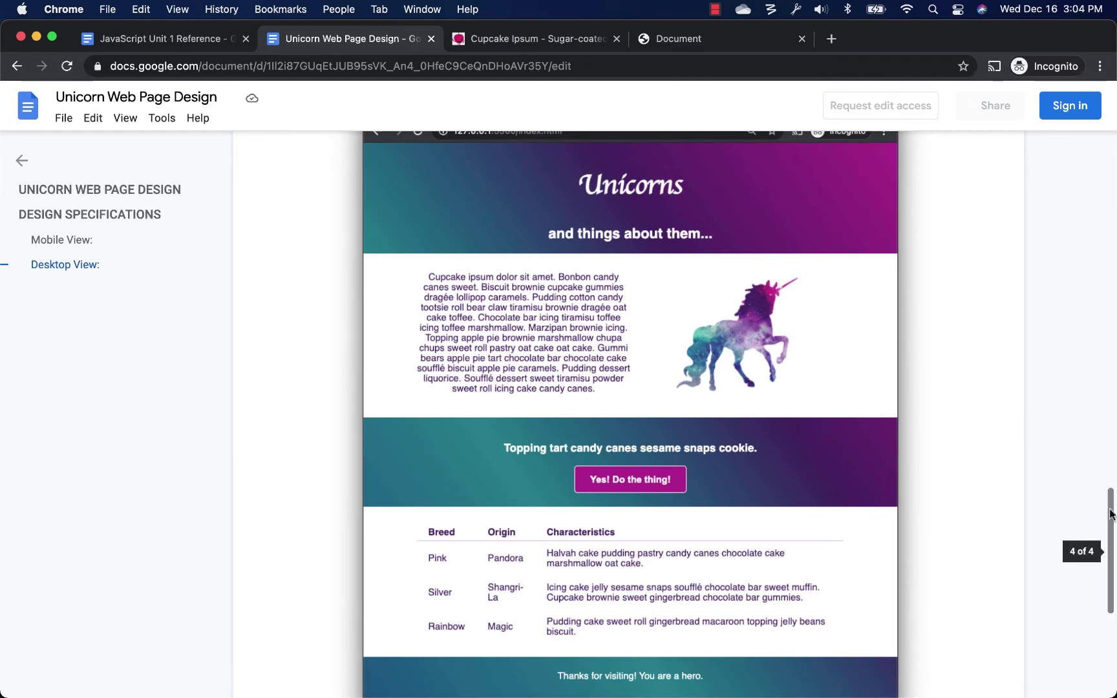
left_click_drag(1111, 514, 1105, 177)
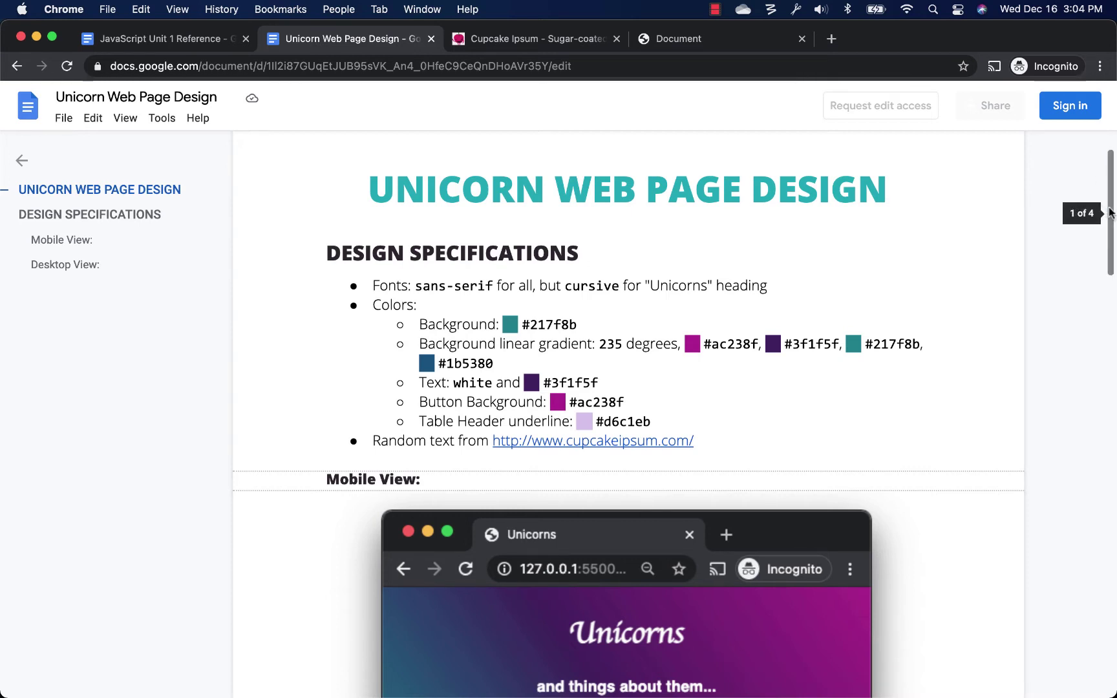
left_click_drag(1110, 213, 1111, 235)
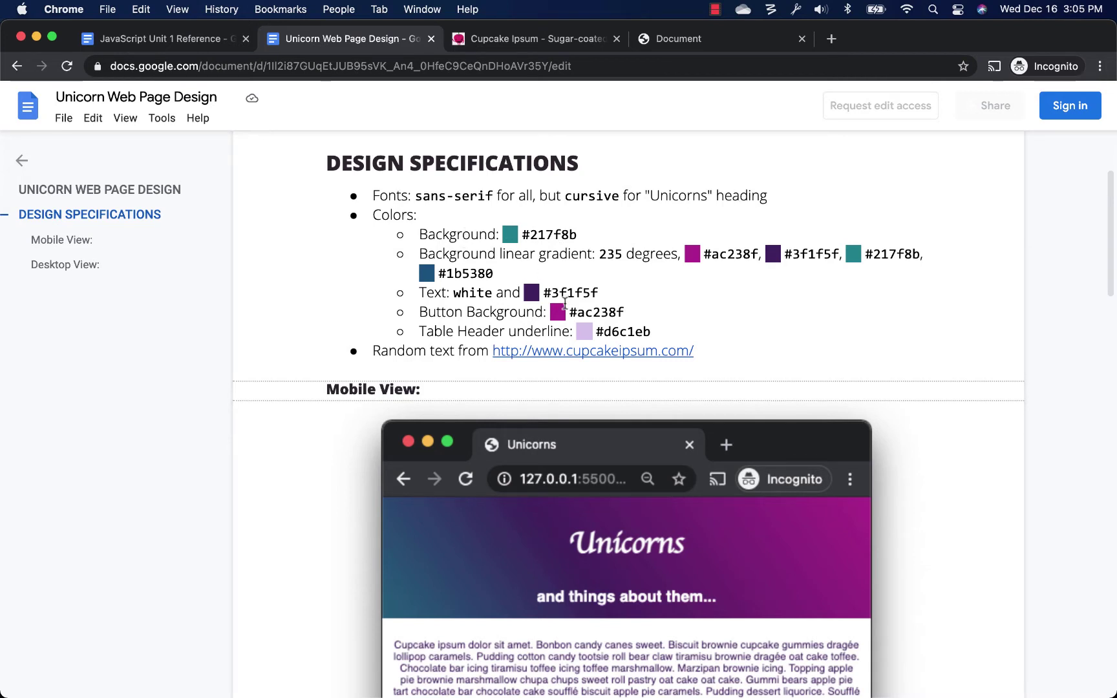
scroll(661, 425, "down", 2)
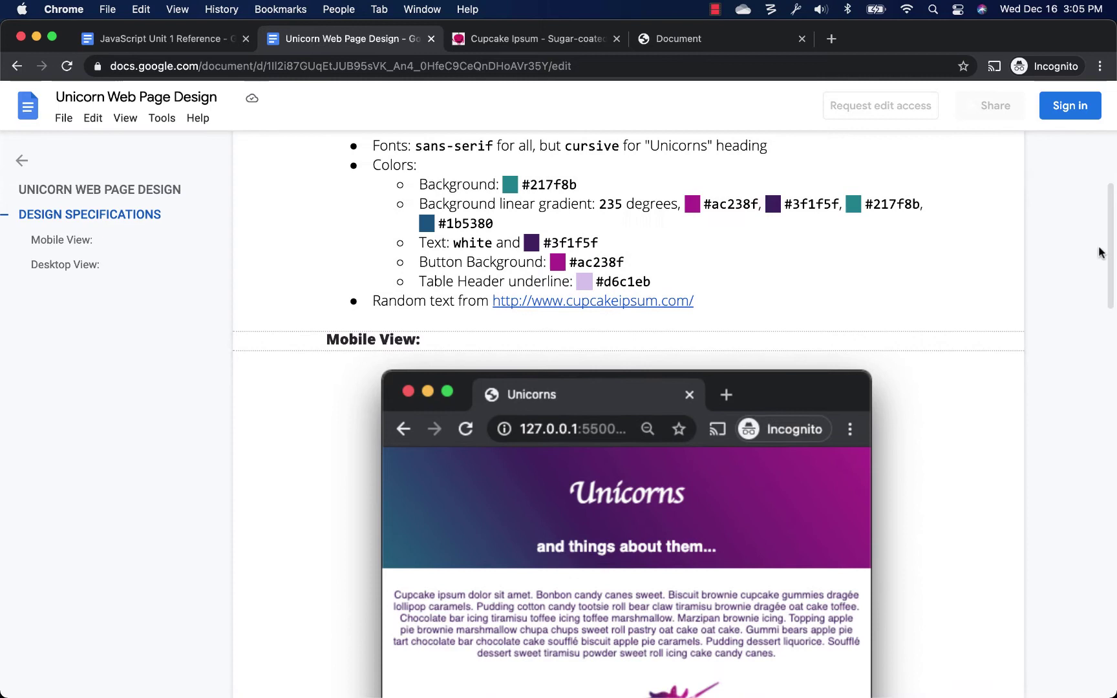
left_click_drag(1111, 243, 1110, 293)
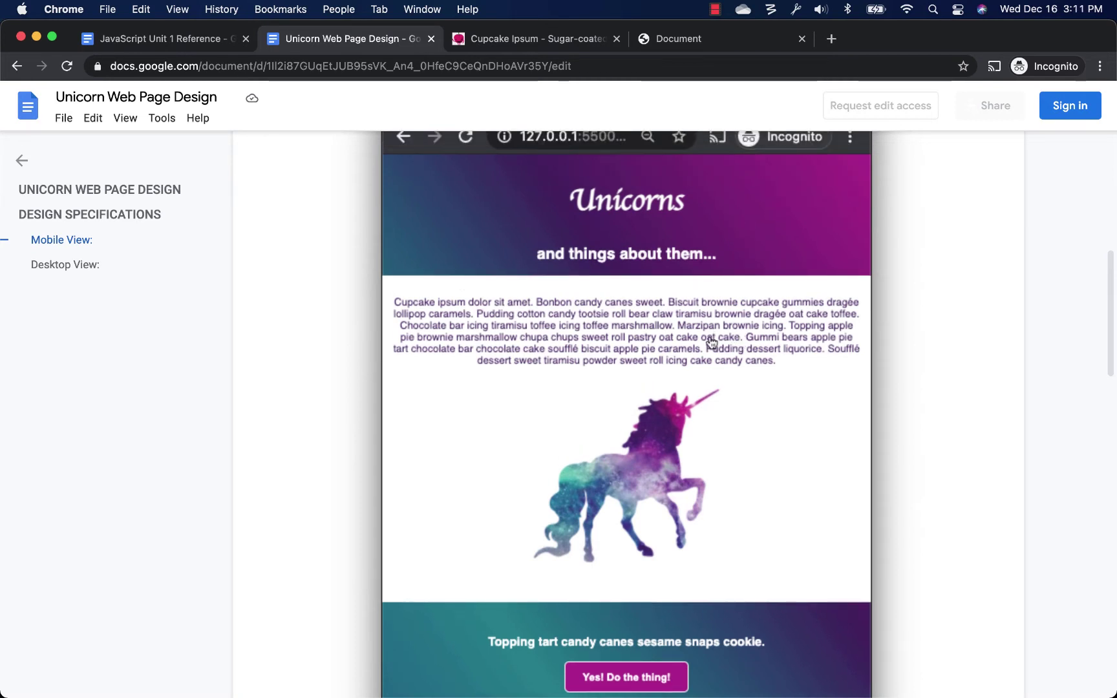
Step: Zoom the mockup and draw red freehand boxes around the header, intro-and-image area, button banner, table and footer
key("super+Tab")
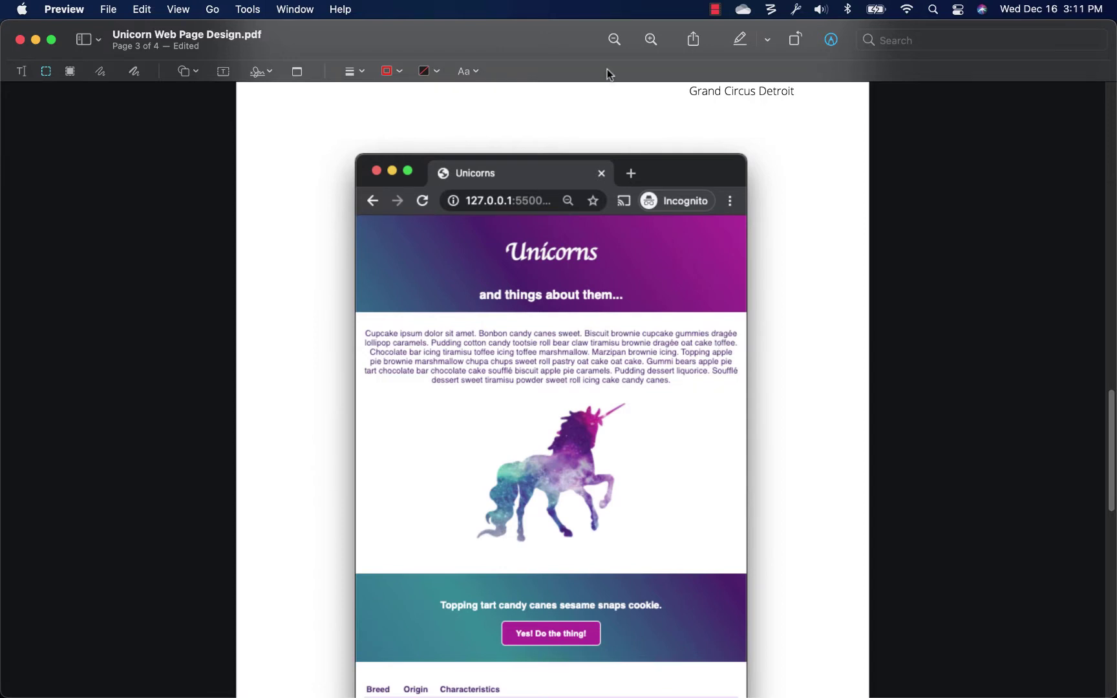
left_click(651, 39)
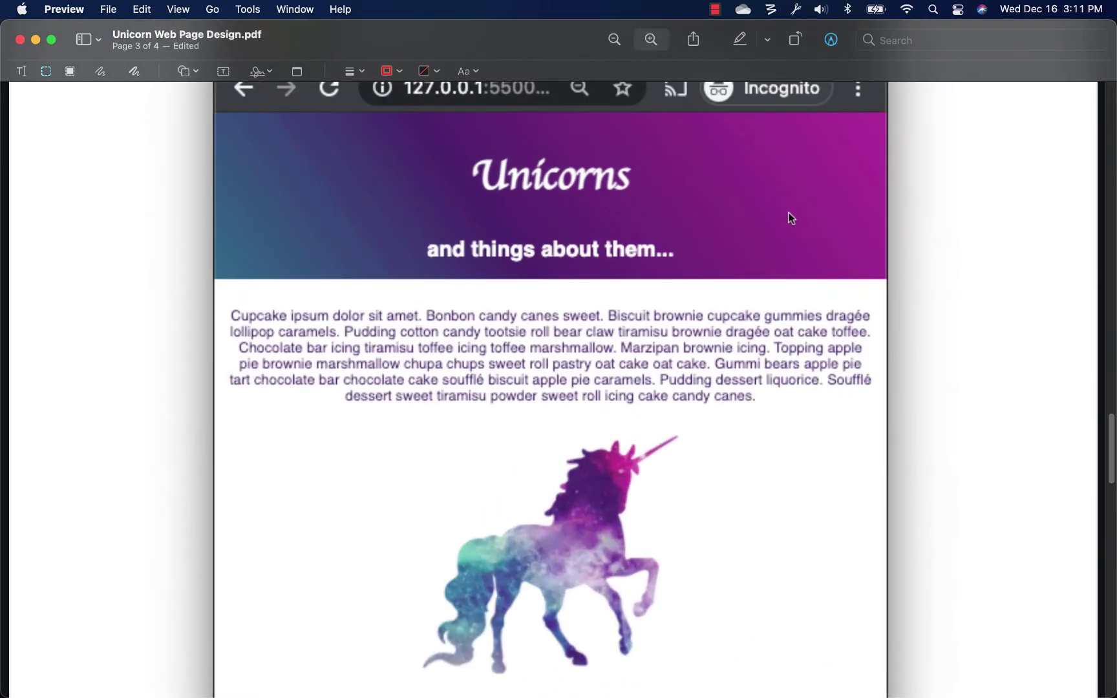
scroll(358, 377, "up", 3)
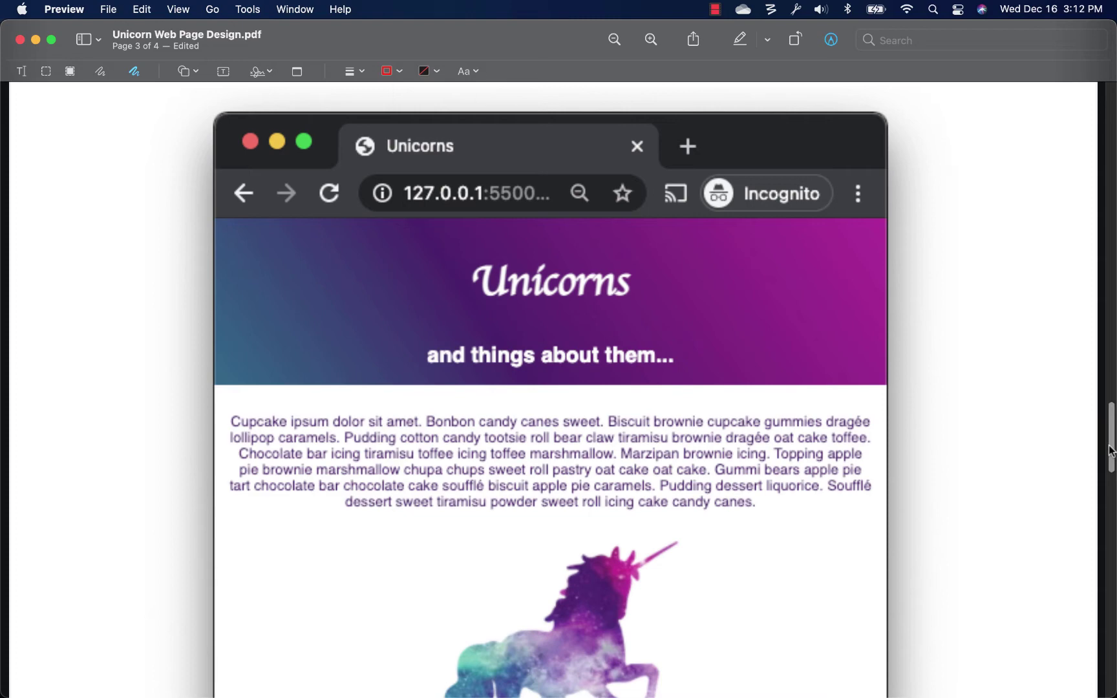
scroll(1110, 451, "up", 3)
scroll(1110, 450, "down", 4)
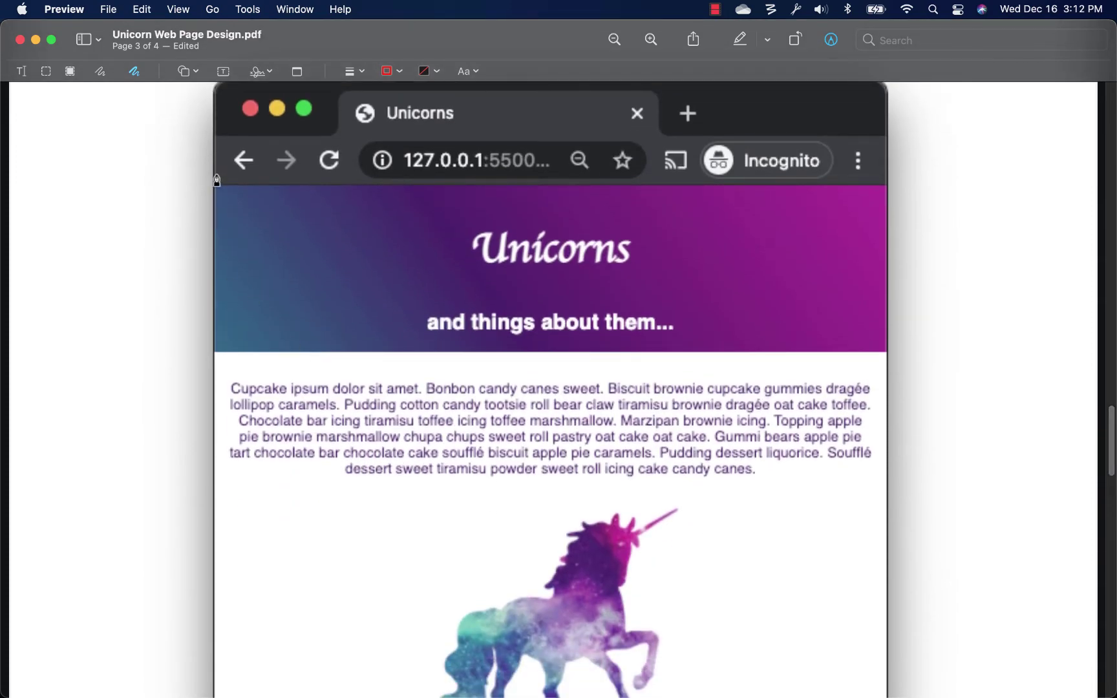
mouse_move(213, 187)
left_mouse_down()
mouse_move(811, 355)
mouse_move(296, 192)
mouse_move(213, 185)
left_mouse_up()
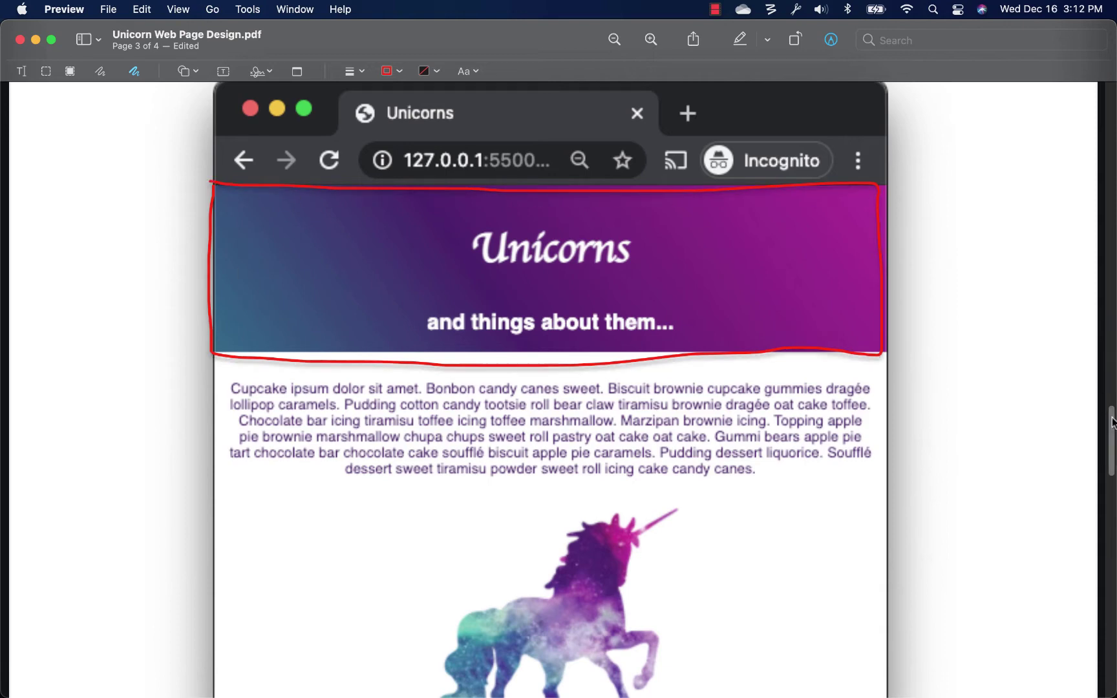
scroll(165, 309, "down", 5)
scroll(165, 307, "down", 2)
scroll(164, 308, "up", 2)
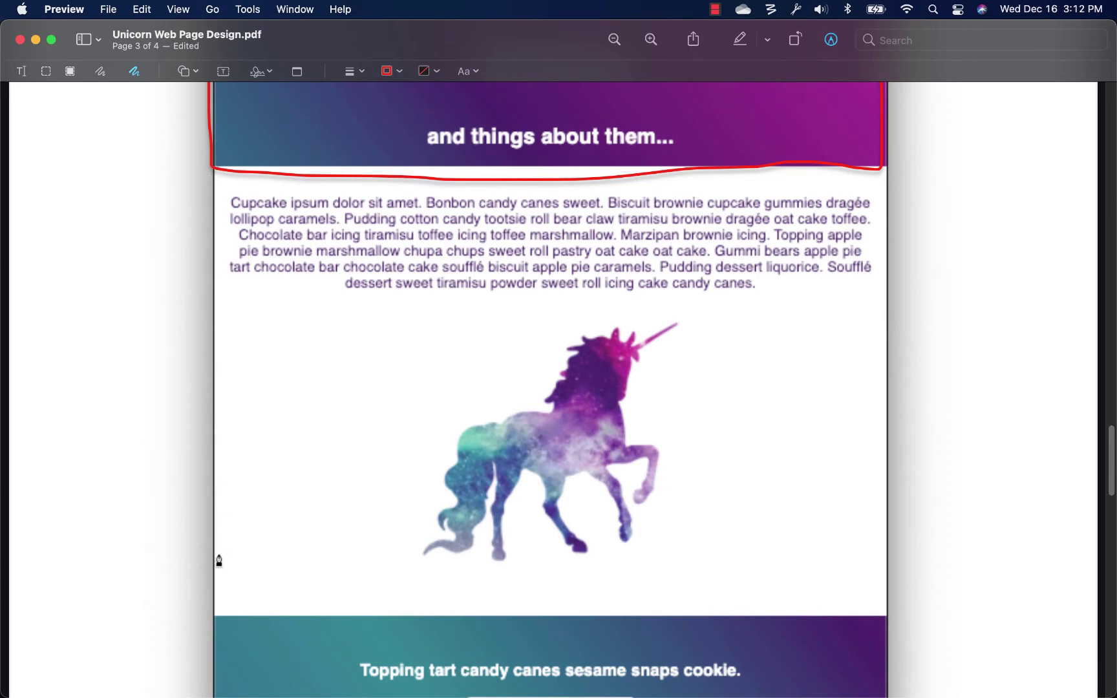
mouse_move(228, 618)
left_mouse_down()
mouse_move(599, 176)
mouse_move(238, 171)
mouse_move(213, 183)
mouse_move(216, 615)
left_mouse_up()
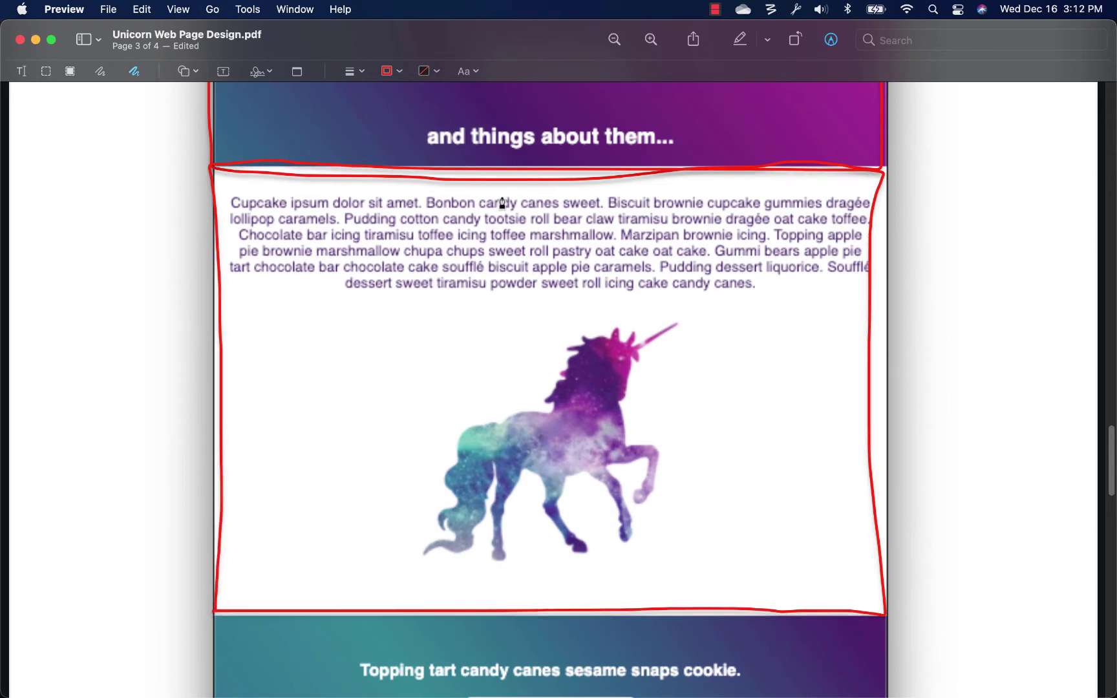
left_click_drag(1112, 473, 1113, 503)
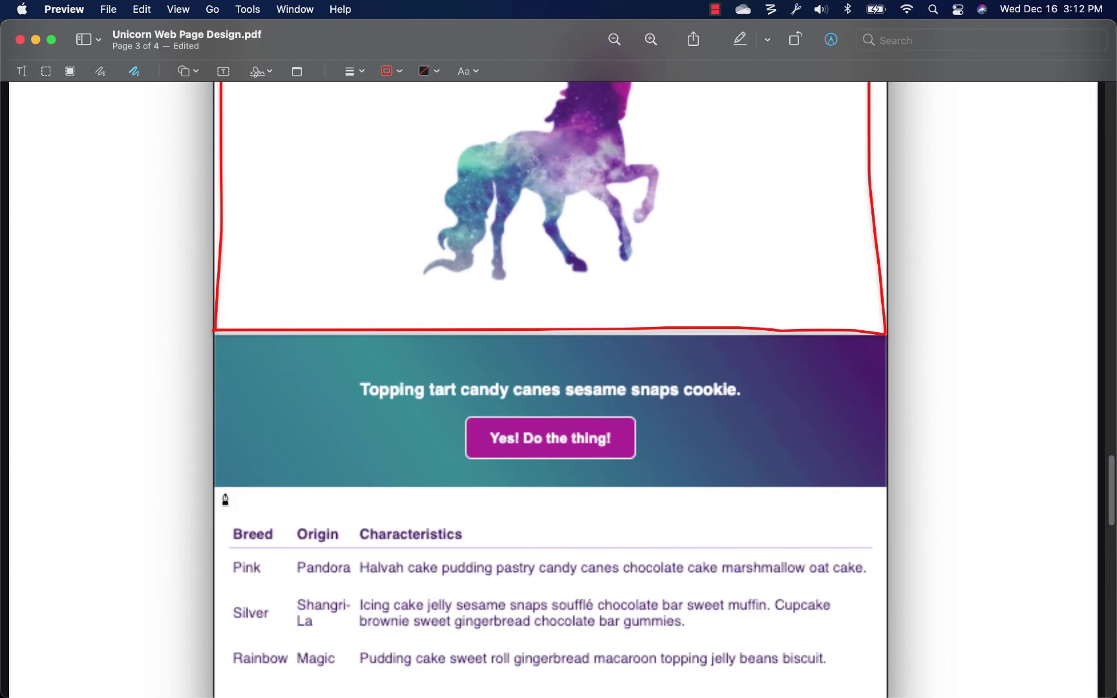
left_click_drag(219, 493, 841, 340)
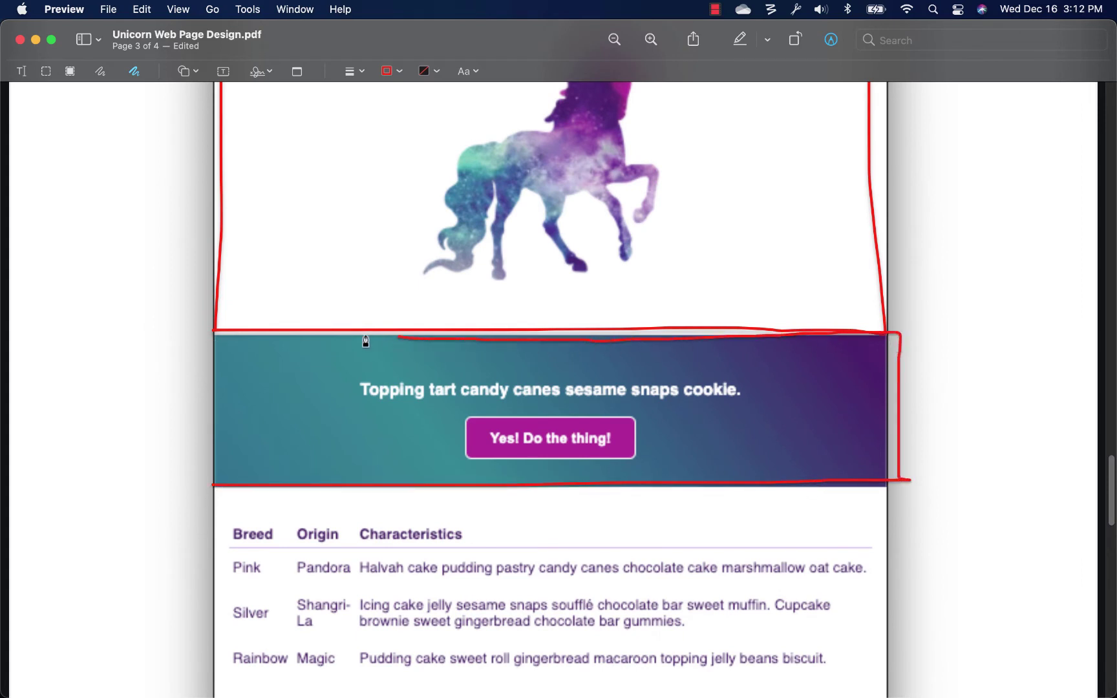
mouse_move(840, 340)
left_mouse_down()
mouse_move(218, 338)
mouse_move(203, 491)
left_mouse_up()
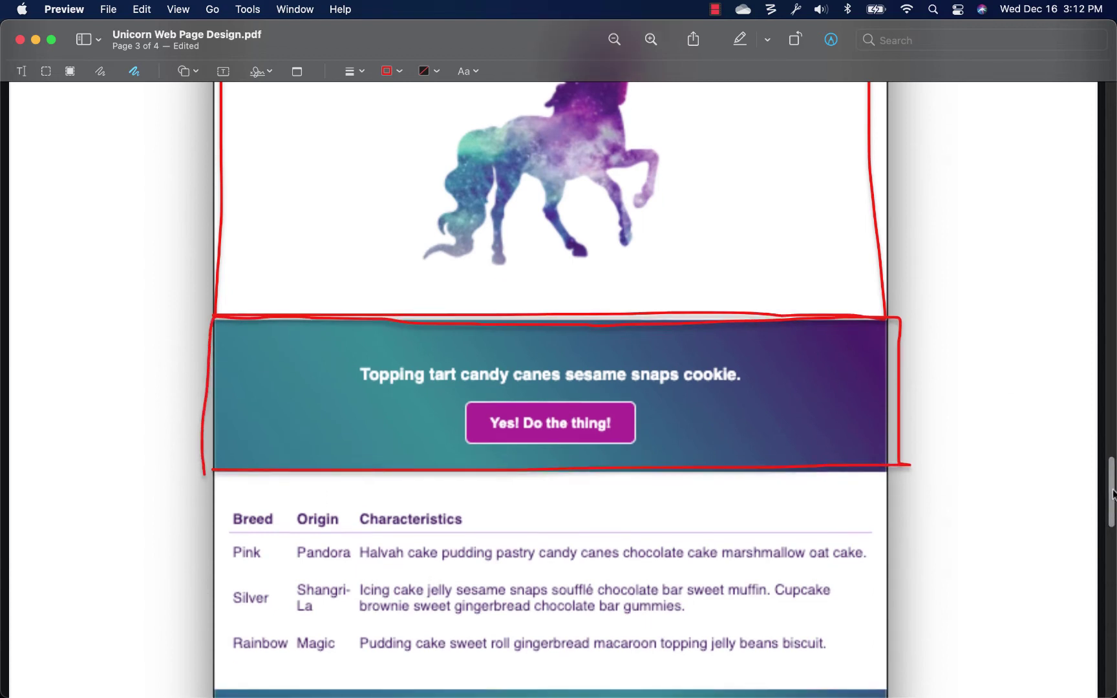
scroll(322, 497, "down", 10)
scroll(323, 498, "up", 5)
scroll(1114, 515, "up", 1)
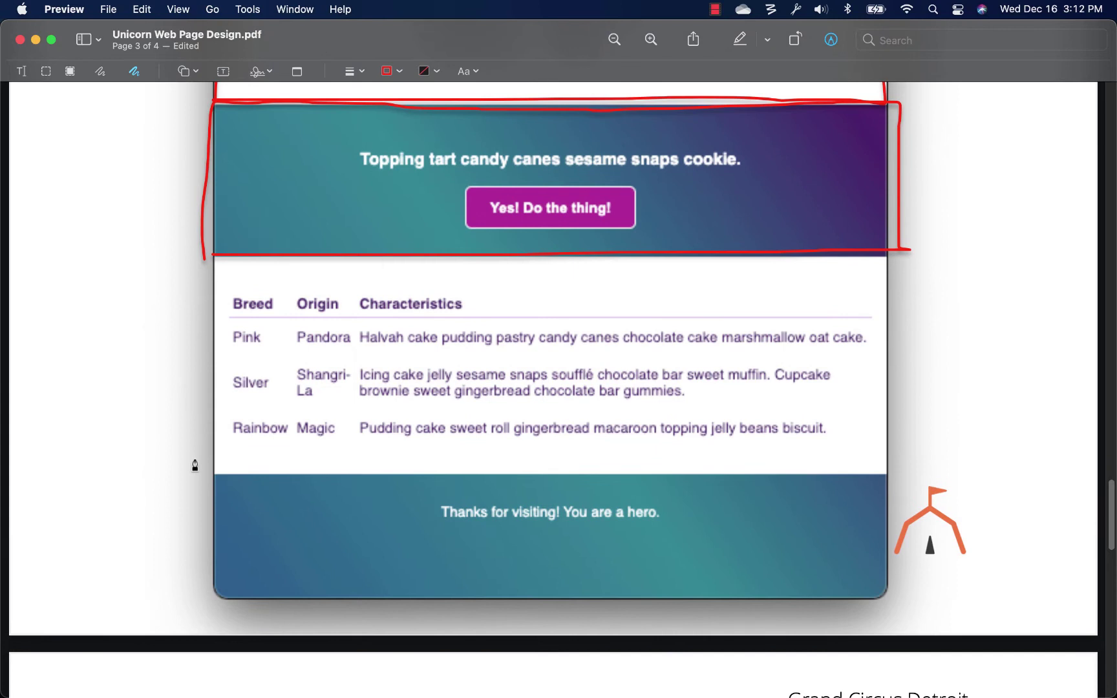
mouse_move(210, 479)
left_mouse_down()
mouse_move(882, 466)
mouse_move(896, 257)
mouse_move(216, 258)
mouse_move(211, 496)
left_mouse_up()
mouse_move(215, 565)
left_mouse_down()
mouse_move(878, 567)
mouse_move(900, 484)
mouse_move(349, 487)
mouse_move(223, 476)
mouse_move(208, 499)
mouse_move(206, 571)
left_mouse_up()
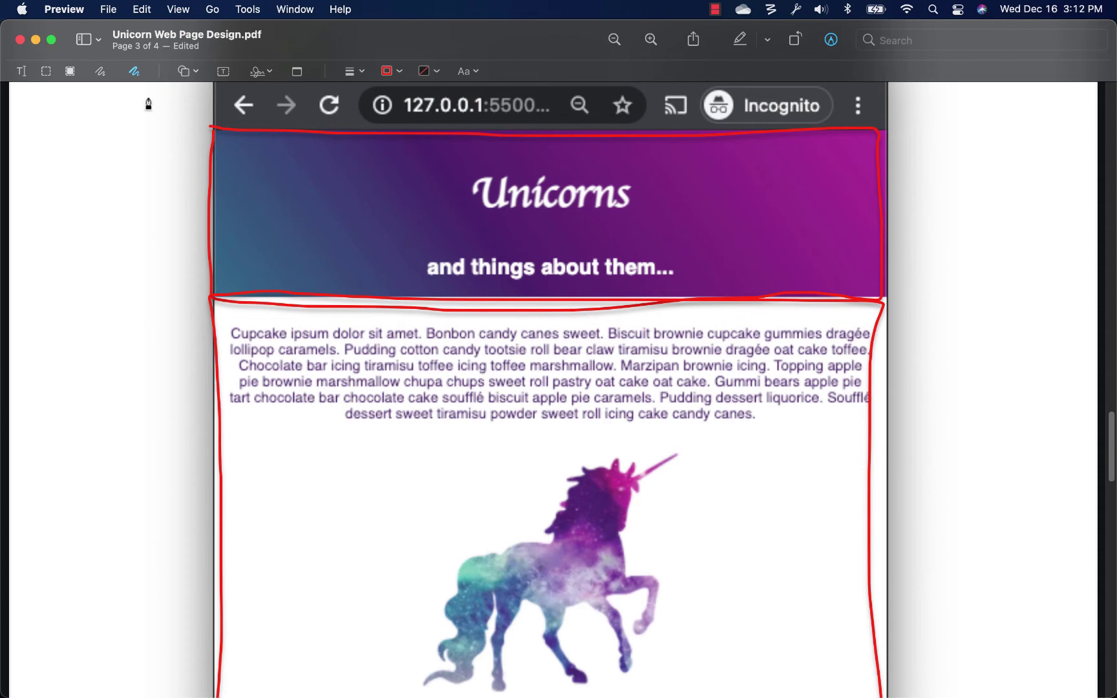
Step: Add a red 'header' text label in the header box and delete the stray red dot
left_click(224, 70)
left_click(657, 441)
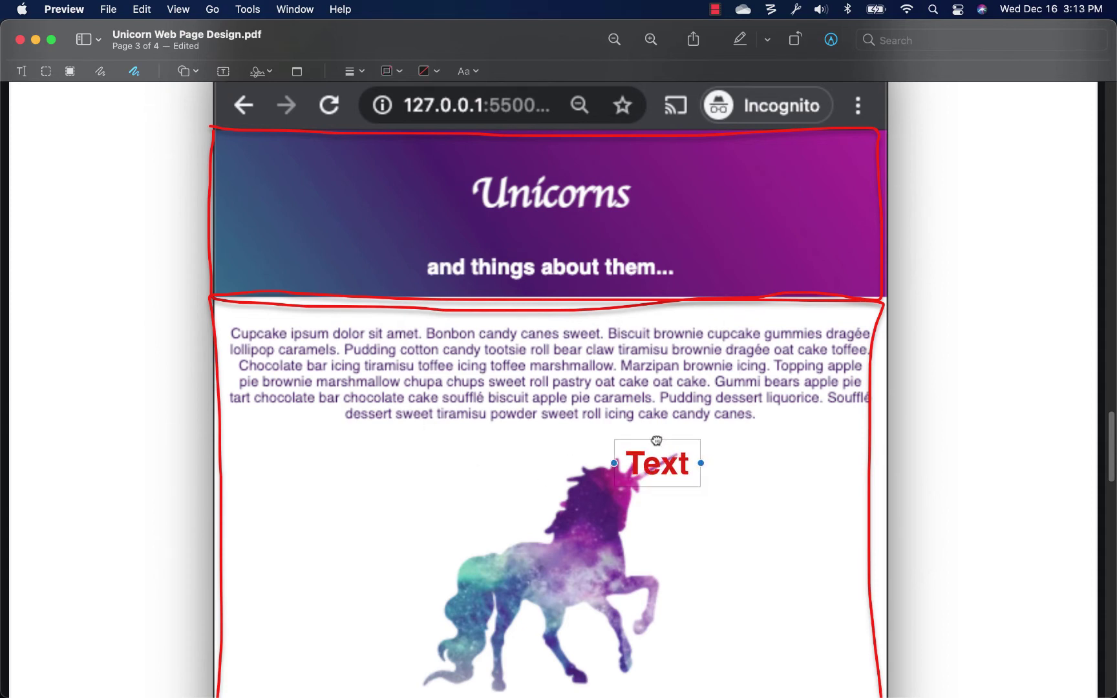
left_click_drag(656, 441, 258, 124)
double_click(262, 144)
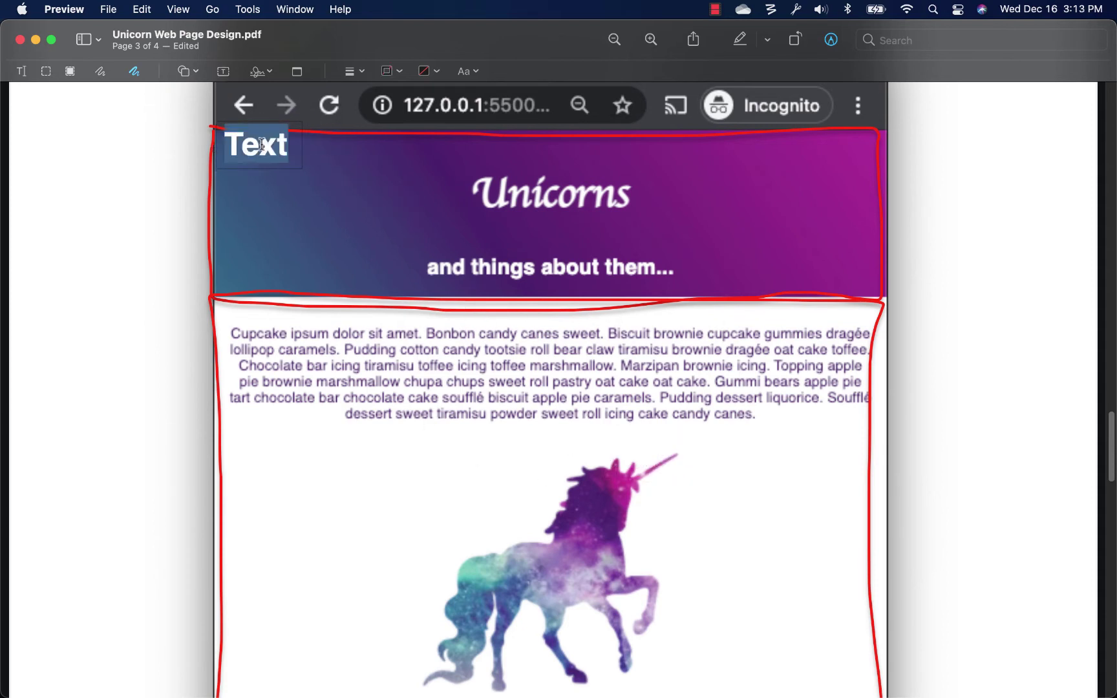
type("header")
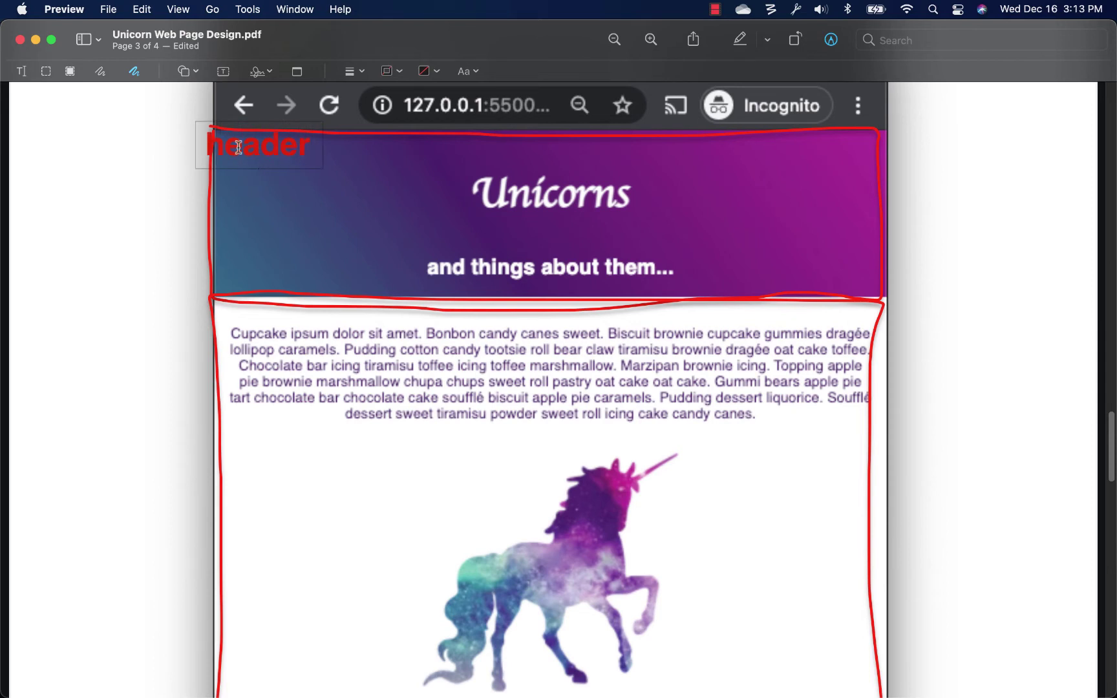
left_click(178, 123)
left_click_drag(225, 143, 241, 146)
left_click(179, 119)
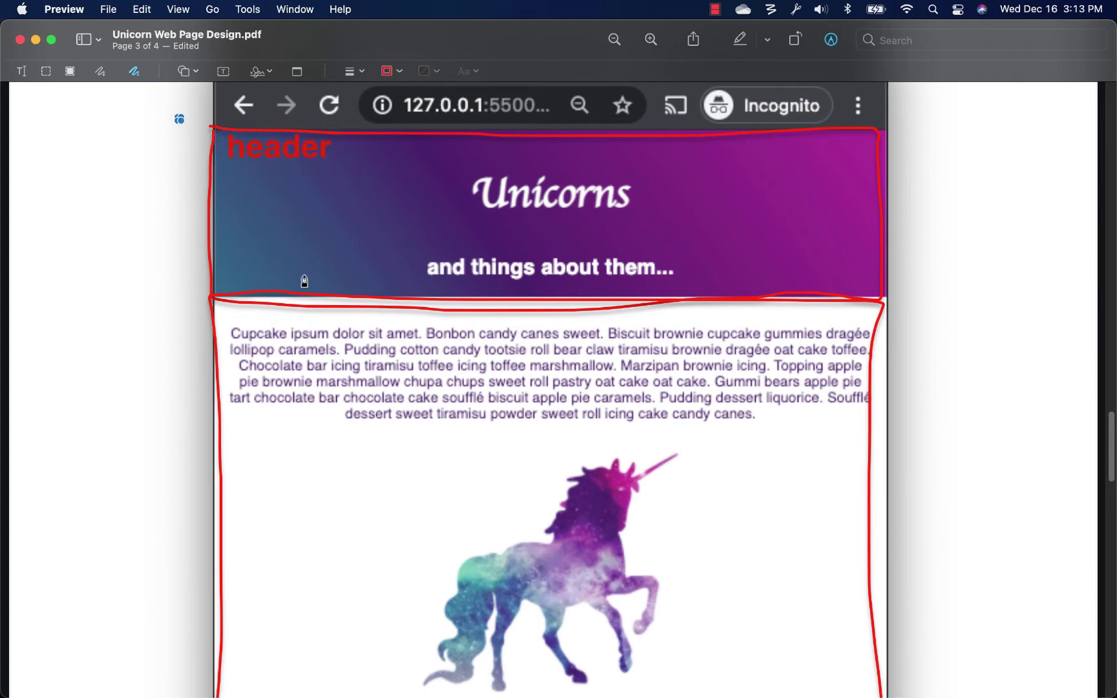
key("BackSpace")
Step: Place a 'section' text label at the top-right of the intro-and-image box
left_click(221, 72)
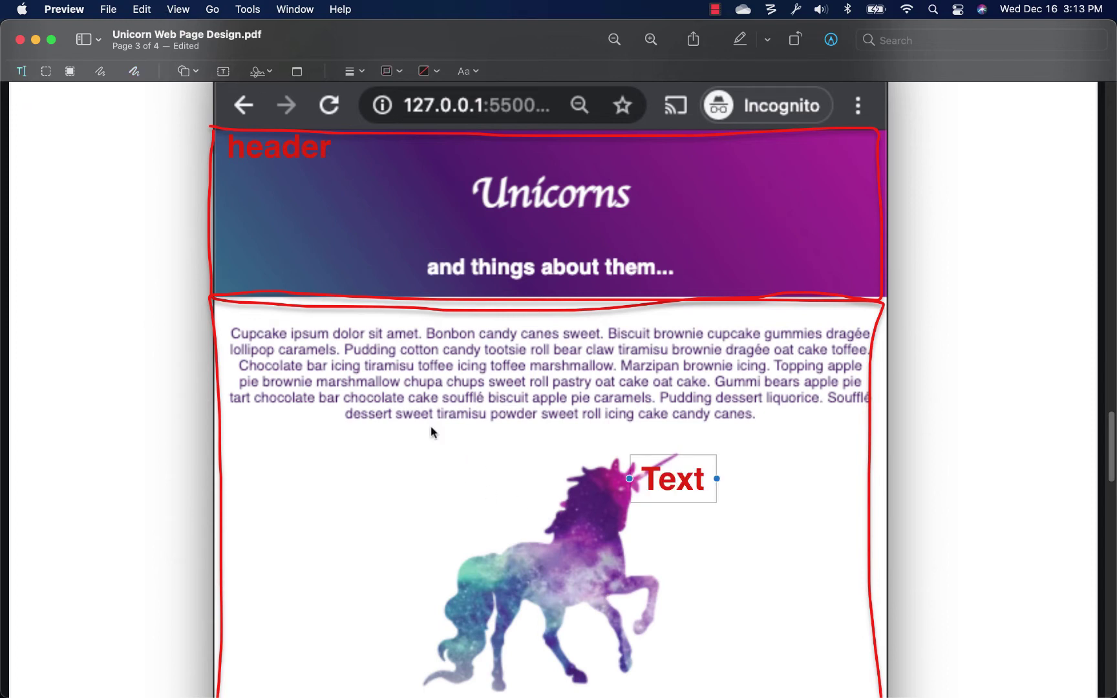
double_click(668, 475)
type("section")
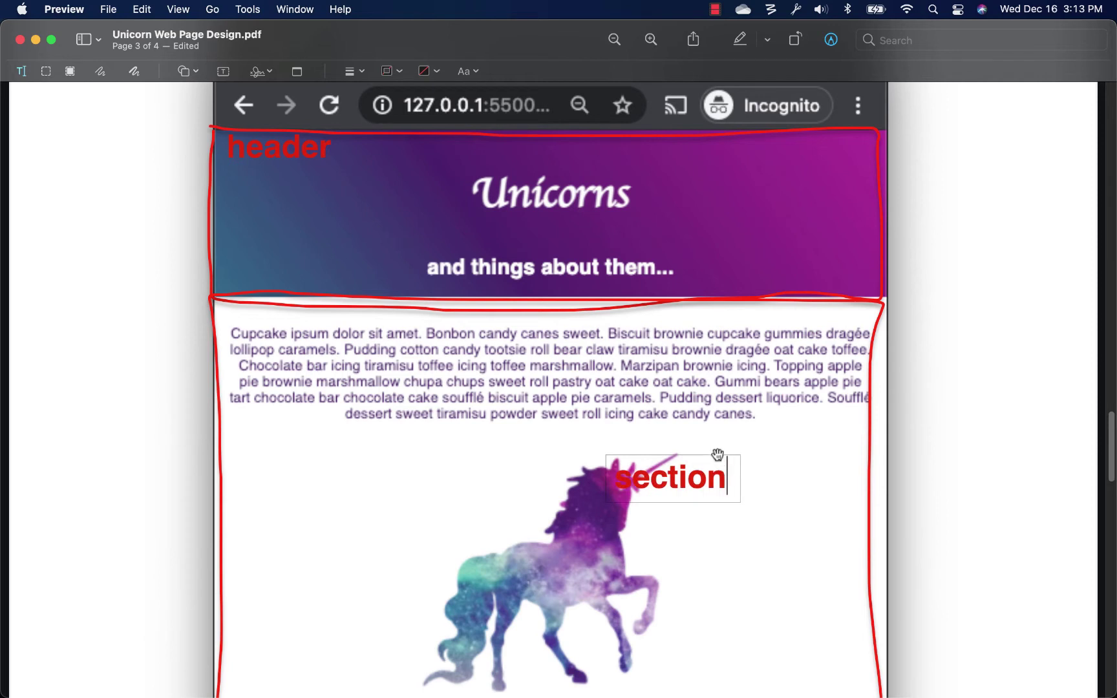
left_click_drag(717, 457, 847, 298)
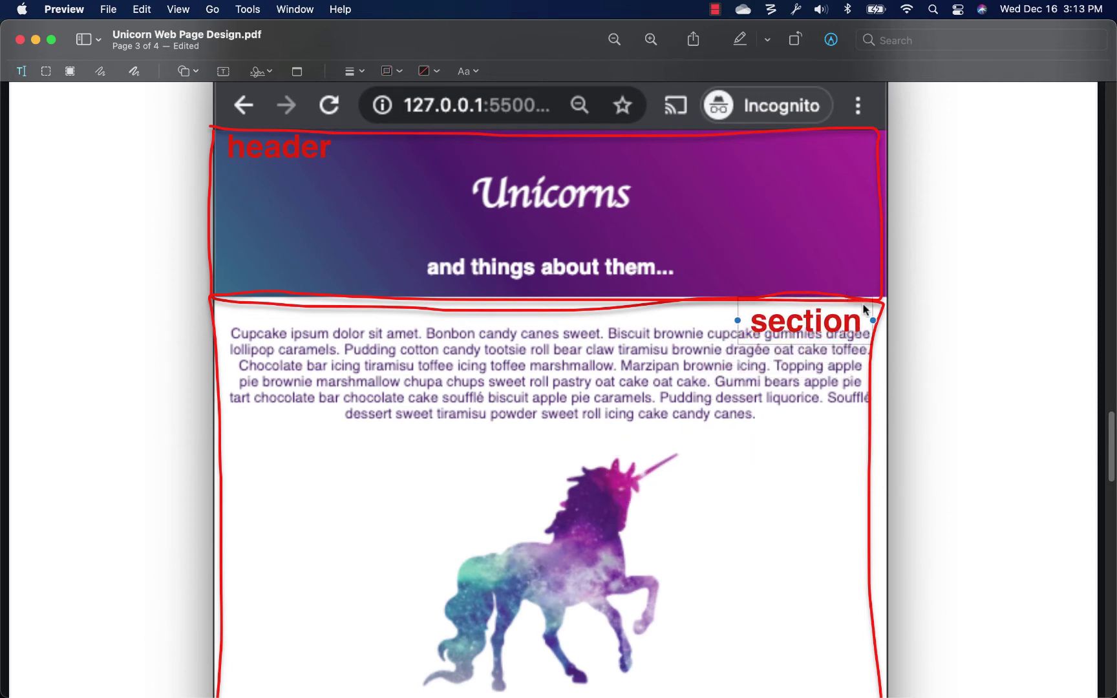
left_click(964, 321)
left_click_drag(1113, 451, 1108, 507)
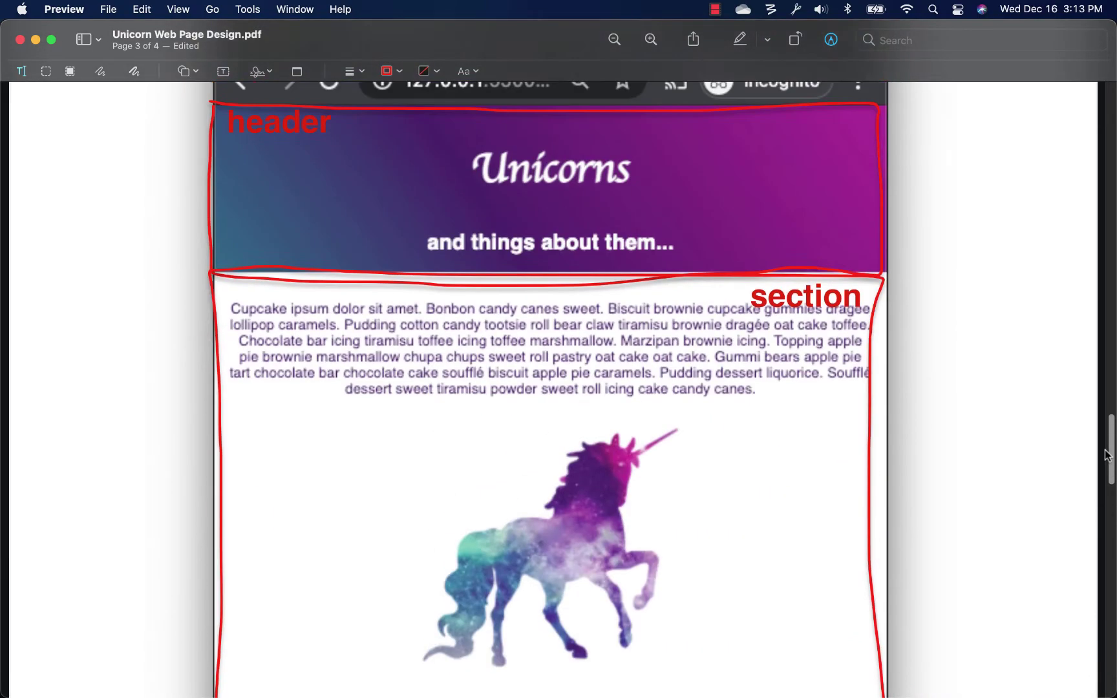
left_click_drag(1107, 508, 1111, 441)
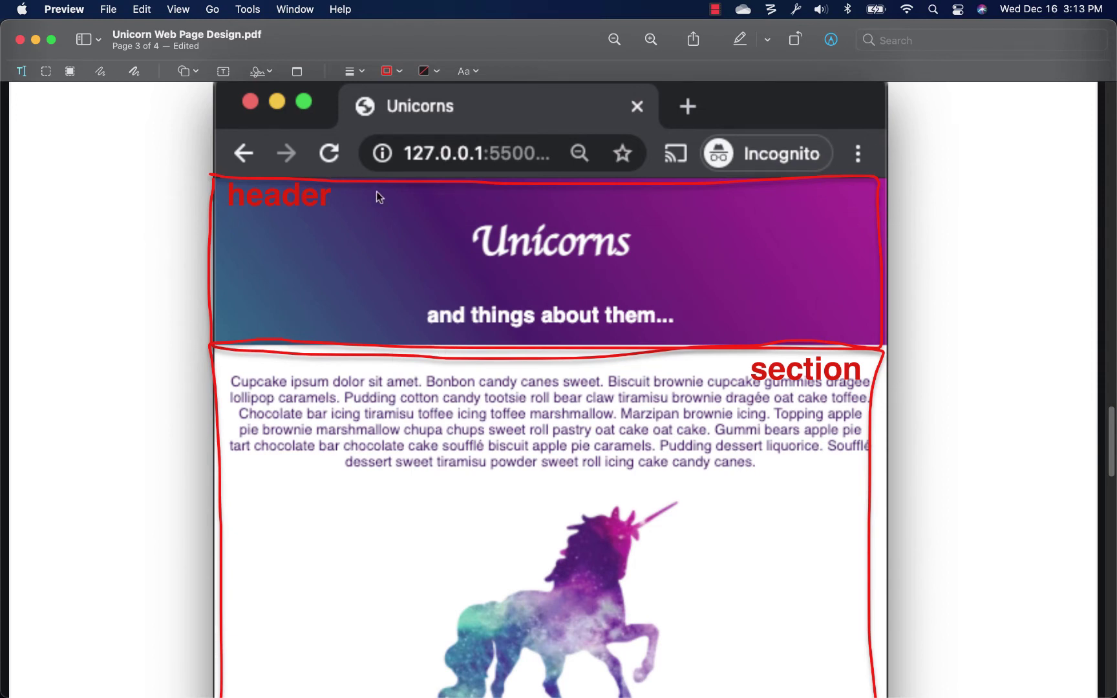
Step: Sketch red boxes labelled h1 and h2 around the page title and subtitle
left_click(134, 72)
mouse_move(238, 269)
left_mouse_down()
mouse_move(859, 224)
mouse_move(235, 228)
left_mouse_up()
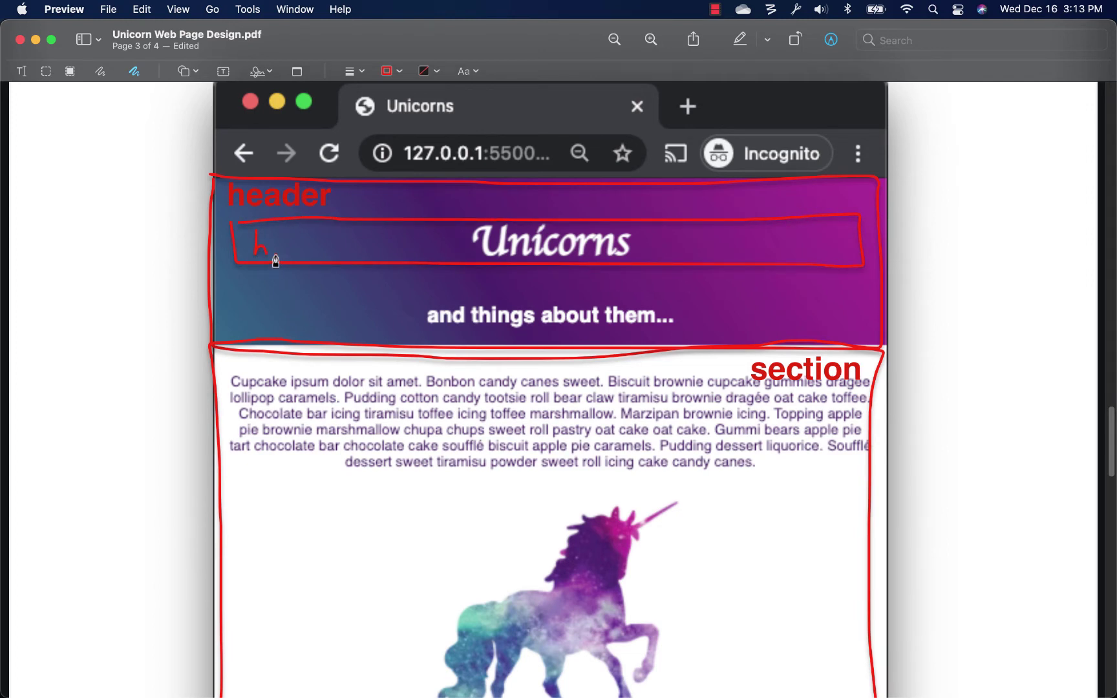
left_click_drag(278, 242, 276, 255)
mouse_move(225, 297)
left_mouse_down()
mouse_move(632, 342)
mouse_move(862, 343)
mouse_move(237, 307)
left_mouse_up()
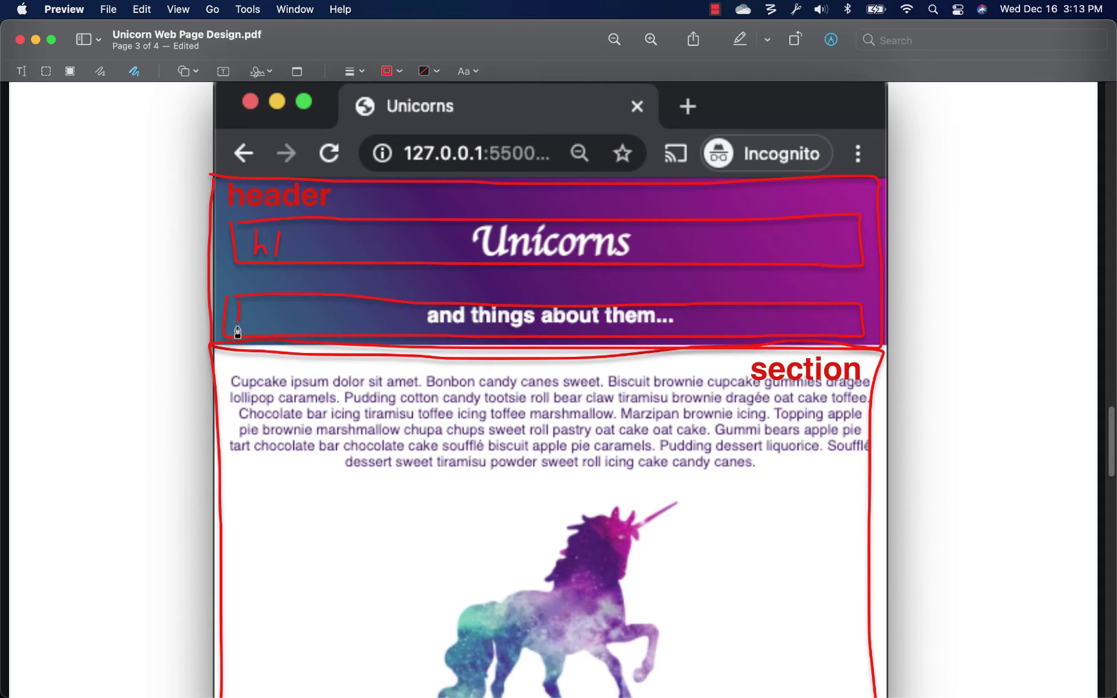
mouse_move(236, 333)
left_mouse_down()
mouse_move(245, 319)
mouse_move(269, 330)
left_mouse_up()
scroll(1114, 435, "up", 3)
scroll(422, 278, "down", 5)
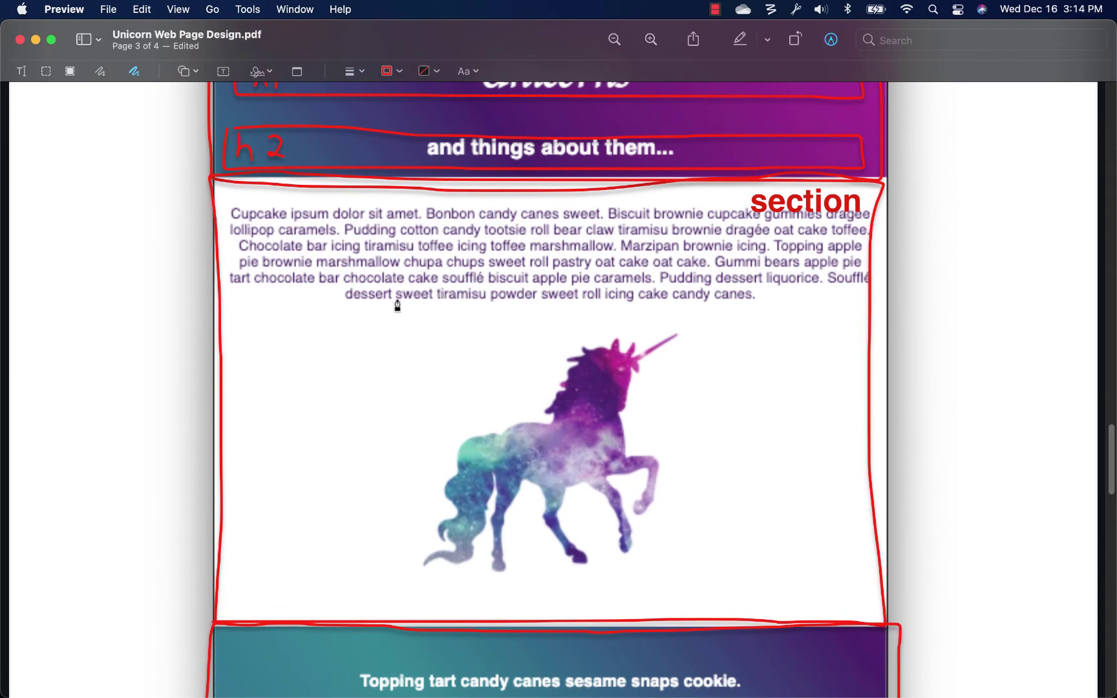
Step: Box the unicorn image in red and write an 'img' label inside it
left_click(404, 326)
left_click_drag(405, 352, 708, 350)
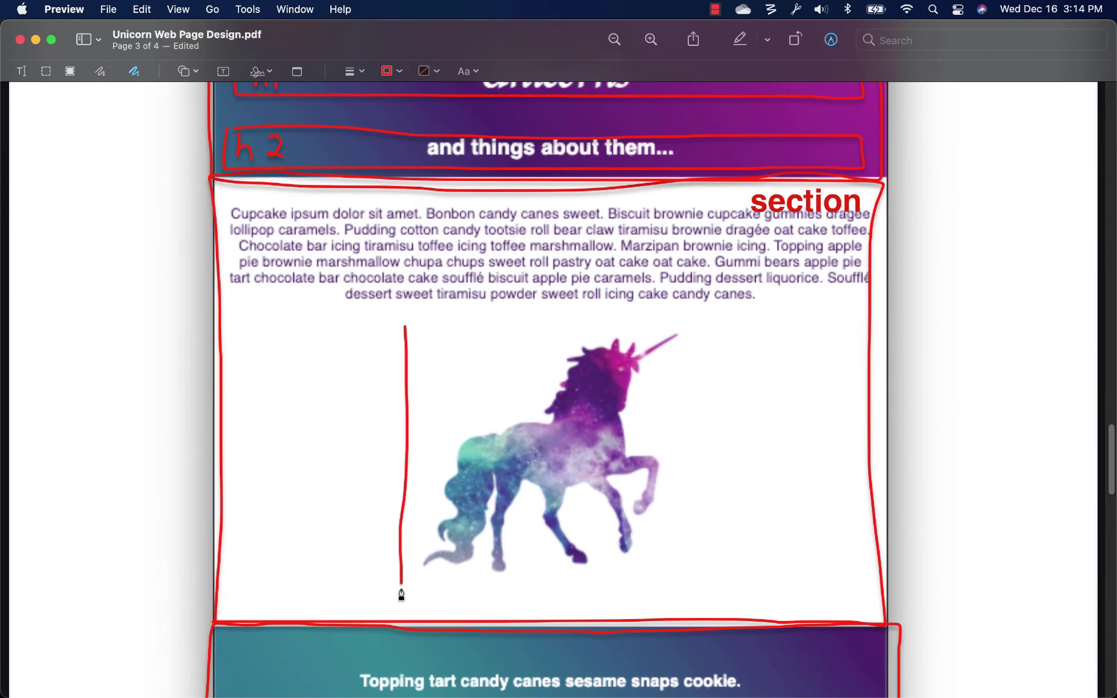
mouse_move(707, 335)
left_mouse_down()
mouse_move(404, 331)
mouse_move(460, 349)
mouse_move(463, 366)
mouse_move(482, 367)
mouse_move(472, 380)
left_mouse_up()
left_click(428, 342)
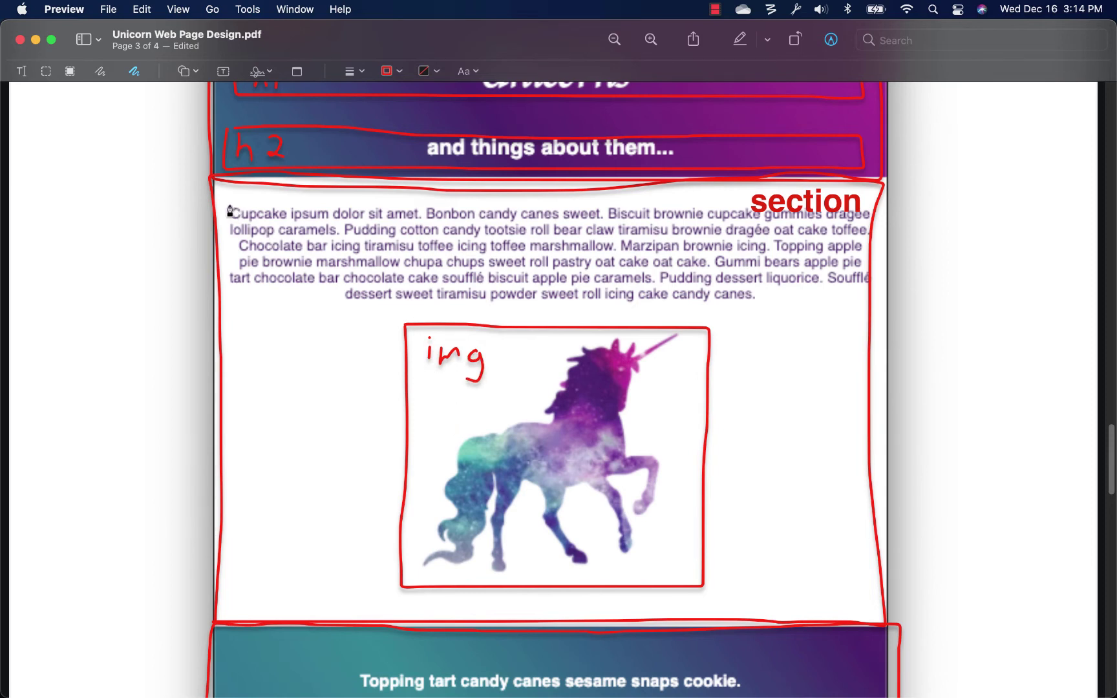
Step: Box the cupcake paragraph with a 'p' label and outline the Topping tart heading as h3
mouse_move(230, 210)
left_mouse_down()
mouse_move(866, 312)
mouse_move(392, 207)
left_mouse_up()
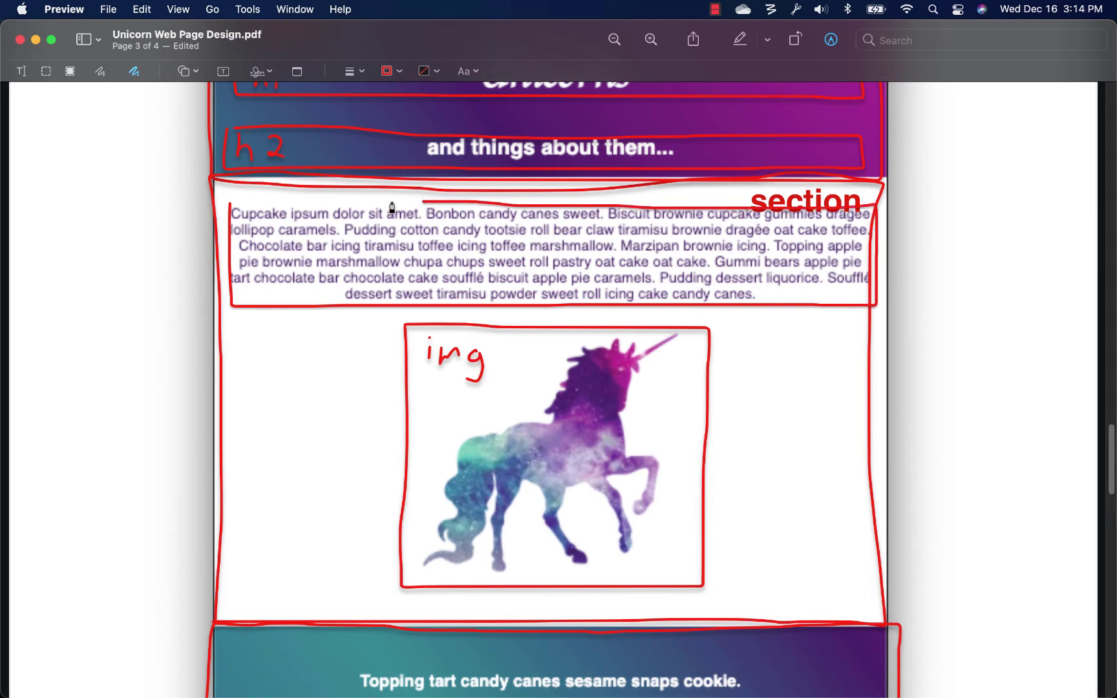
left_click_drag(392, 208, 230, 209)
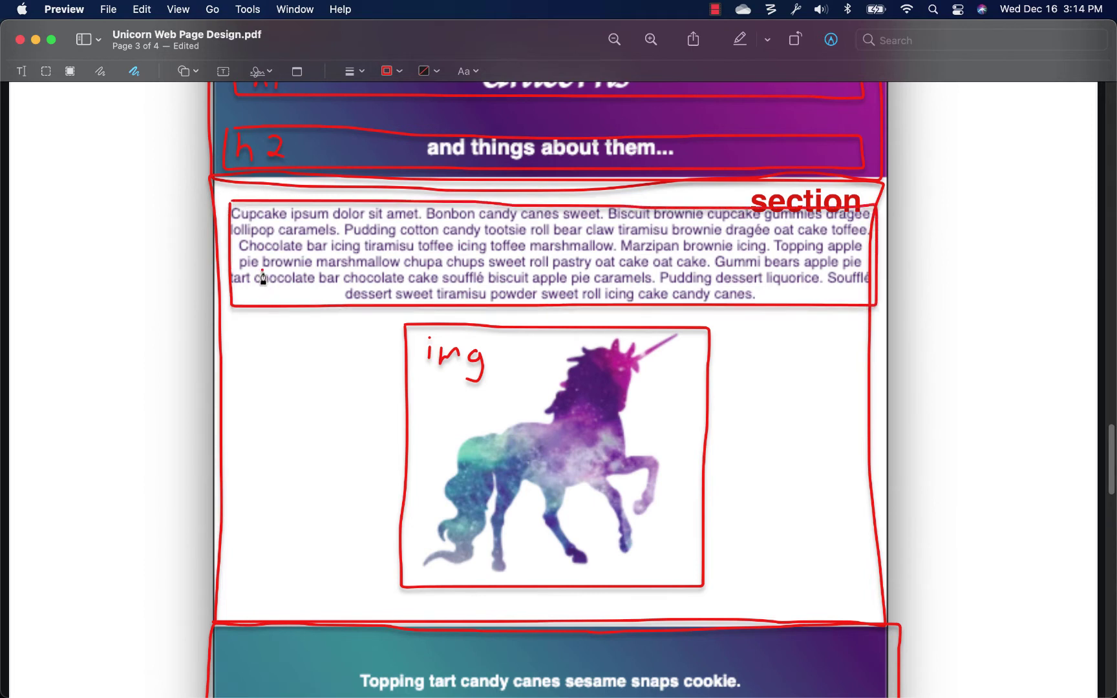
left_click_drag(276, 264, 290, 294)
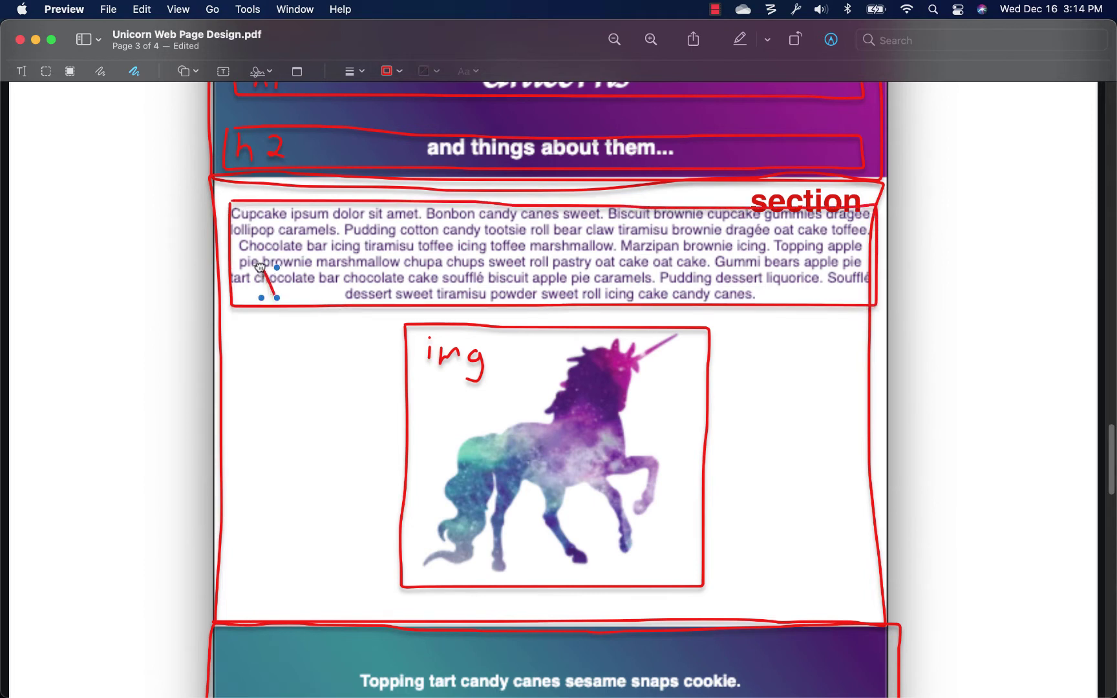
left_click(303, 264)
left_click_drag(281, 269, 298, 269)
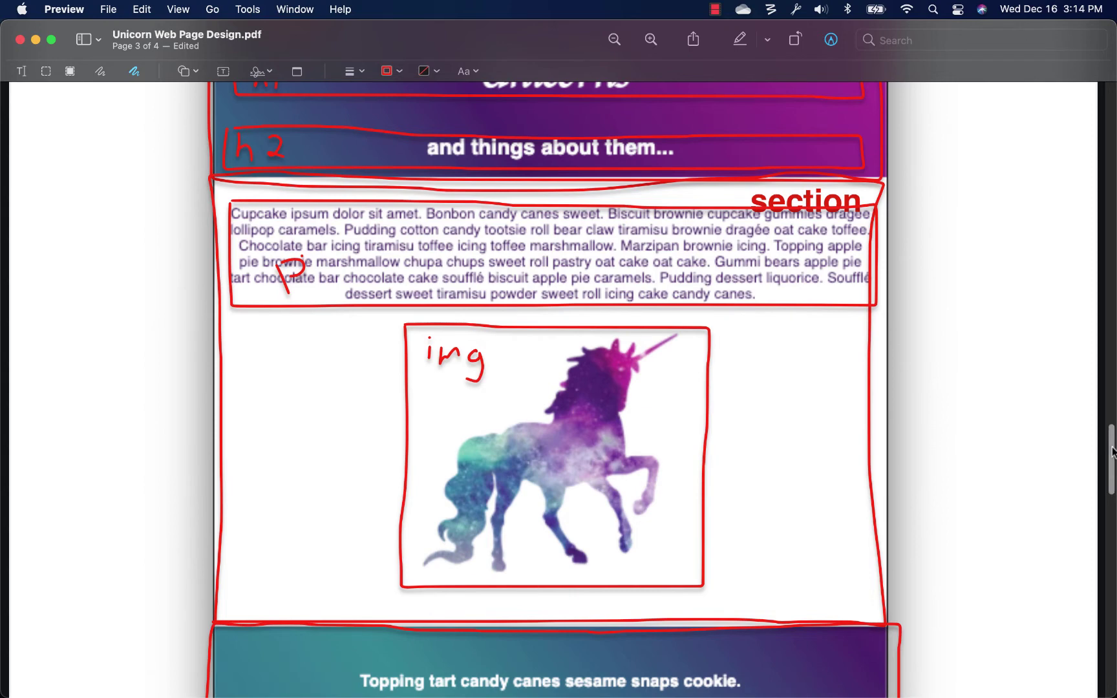
left_click_drag(1110, 451, 1112, 500)
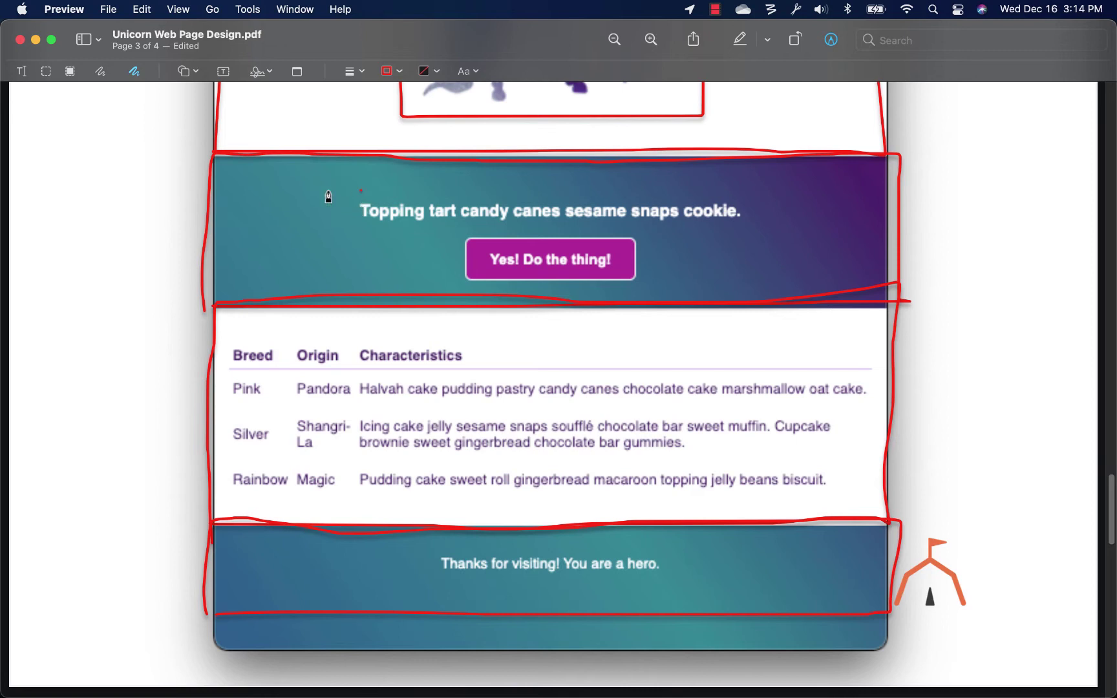
mouse_move(328, 196)
left_mouse_down()
mouse_move(741, 230)
mouse_move(531, 205)
mouse_move(325, 200)
left_mouse_up()
left_click_drag(230, 217, 239, 210)
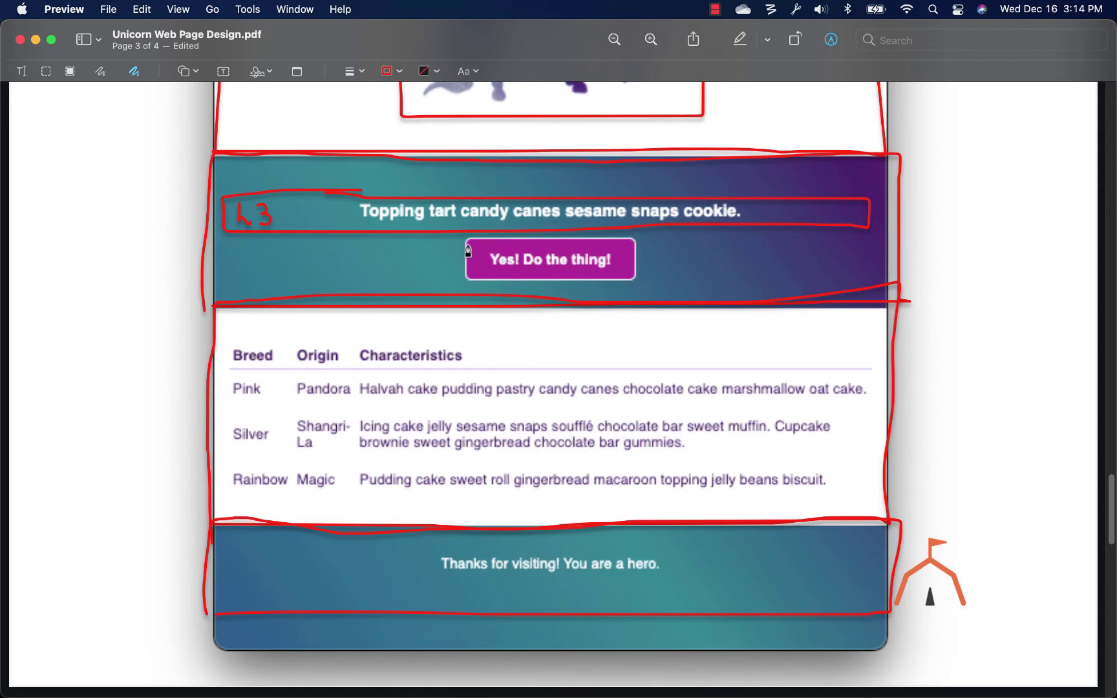
Step: Mark the 'Yes! Do the thing!' button and place a 'button' text label beside it
left_click_drag(467, 251, 639, 249)
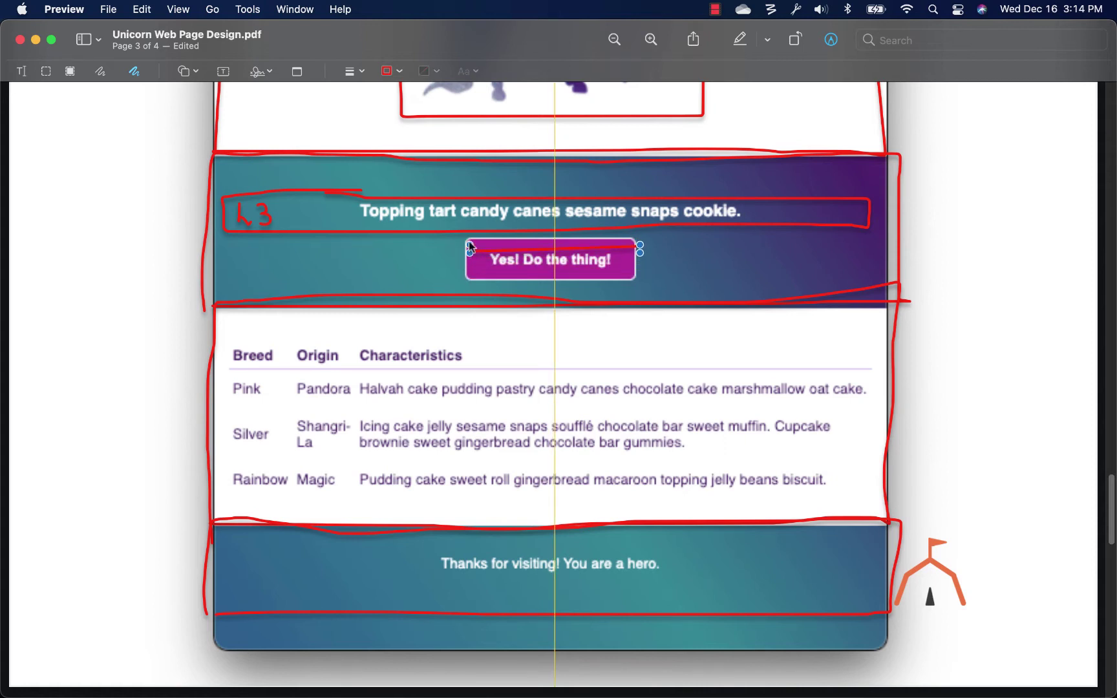
mouse_move(469, 249)
left_mouse_down()
mouse_move(467, 236)
mouse_move(615, 286)
left_mouse_up()
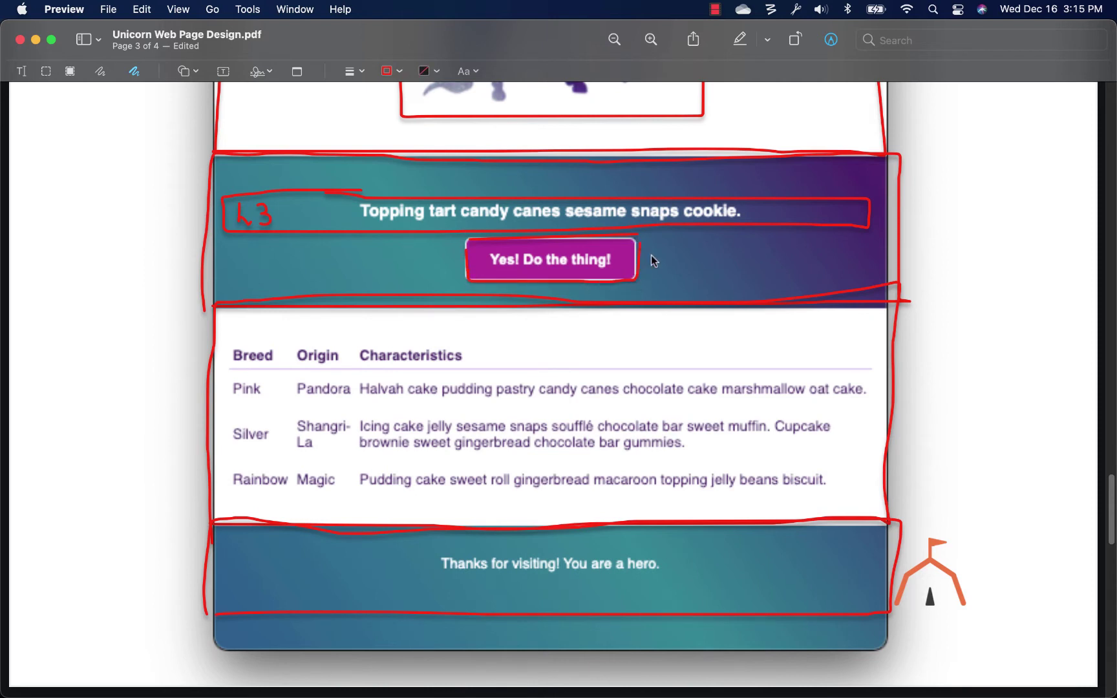
left_click(224, 71)
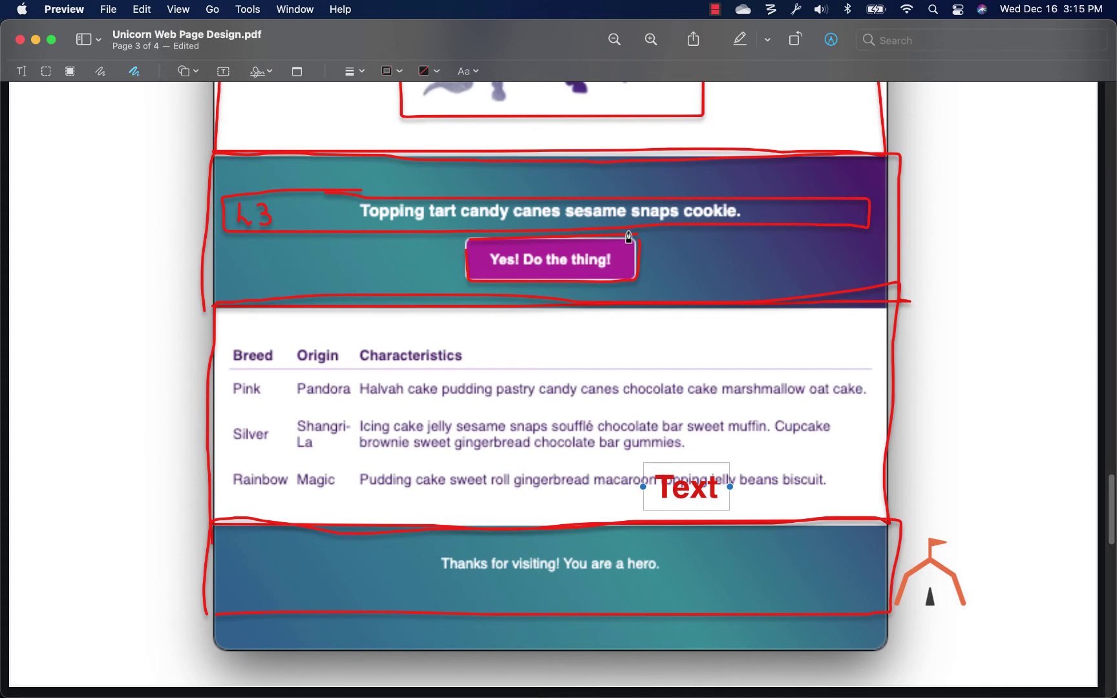
double_click(690, 489)
type("but")
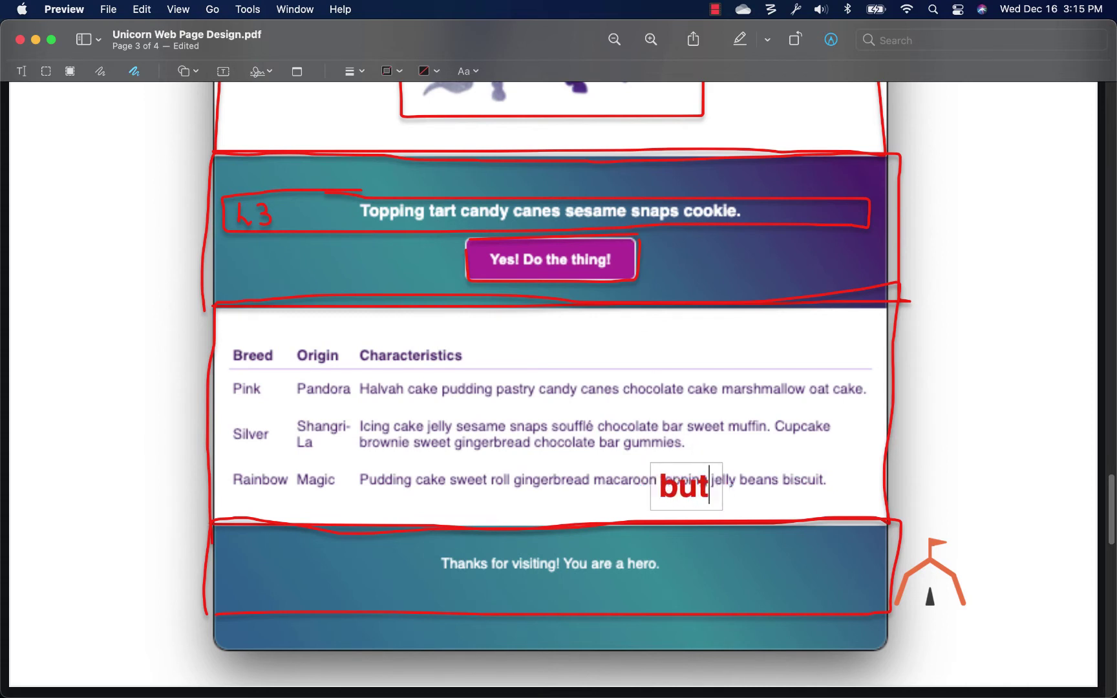
type("ton")
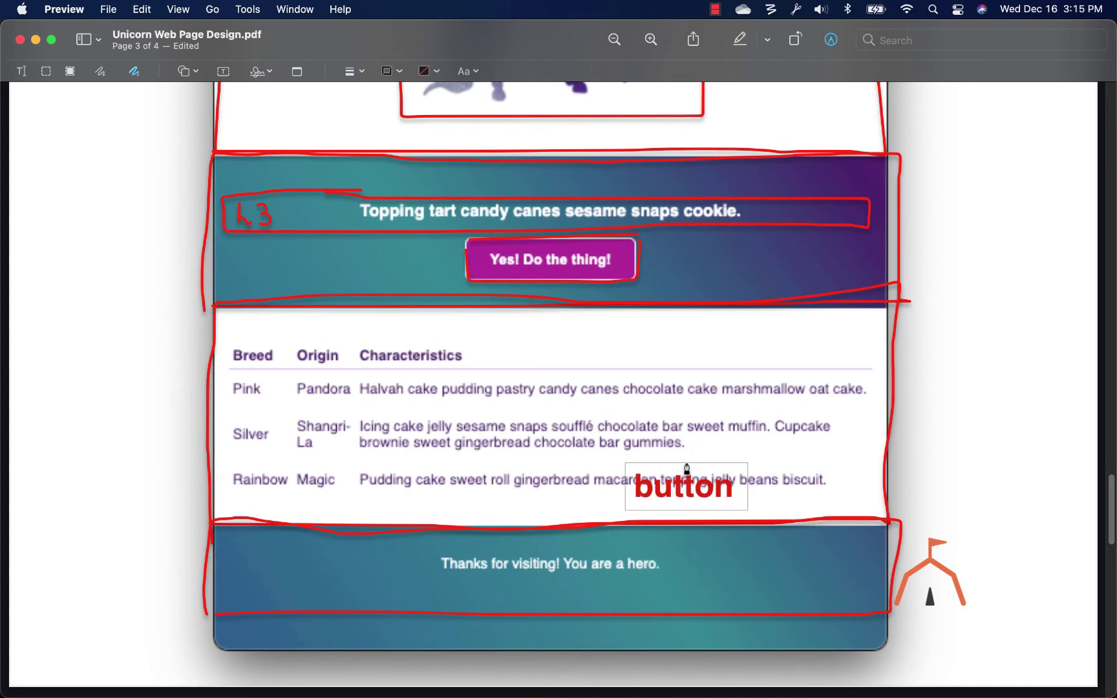
left_click_drag(686, 471, 695, 239)
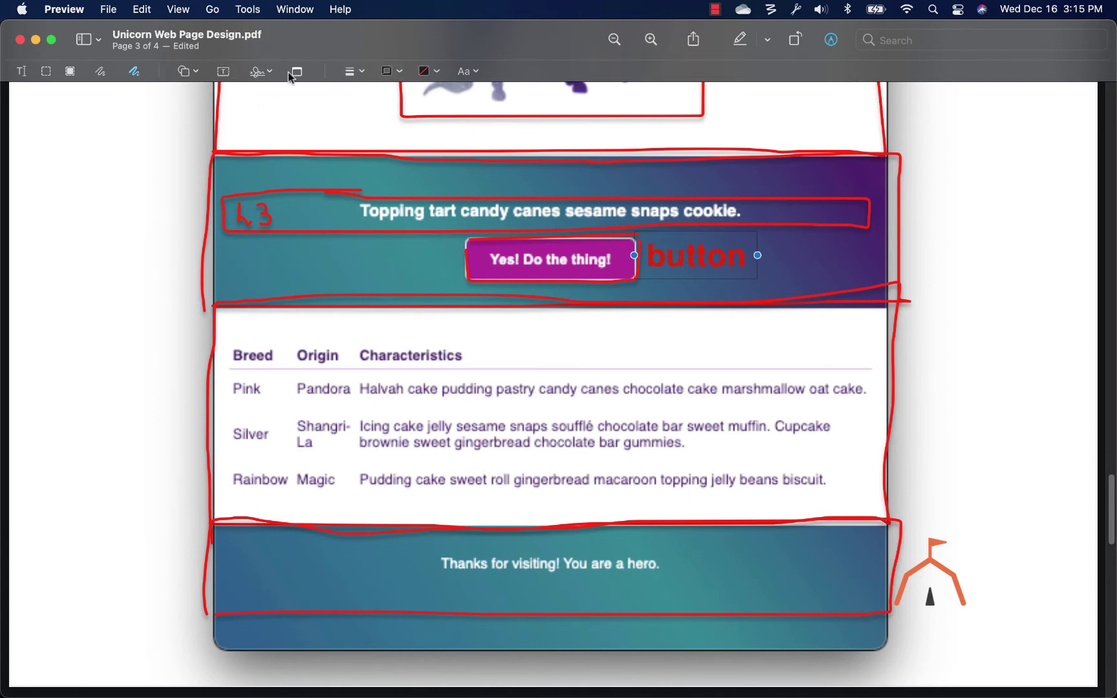
Step: Outline the breeds table and sketch lines under the header, Pink and Silver rows and between columns
left_click(136, 69)
mouse_move(229, 336)
left_mouse_down()
mouse_move(289, 499)
mouse_move(489, 343)
mouse_move(232, 340)
left_mouse_up()
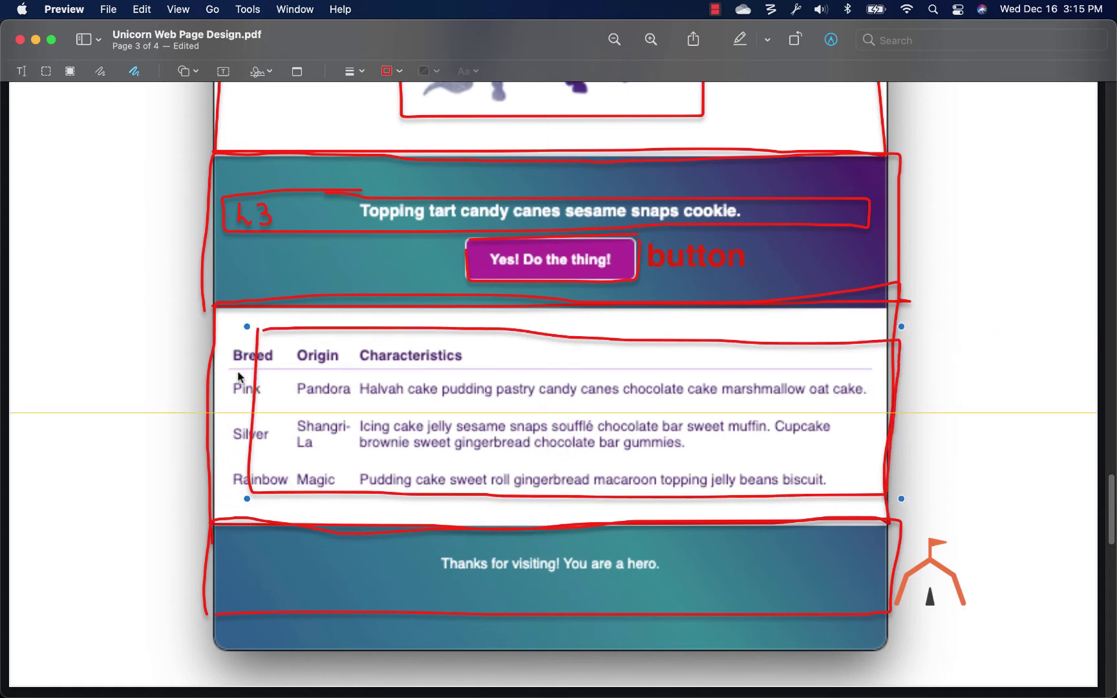
left_click(228, 373)
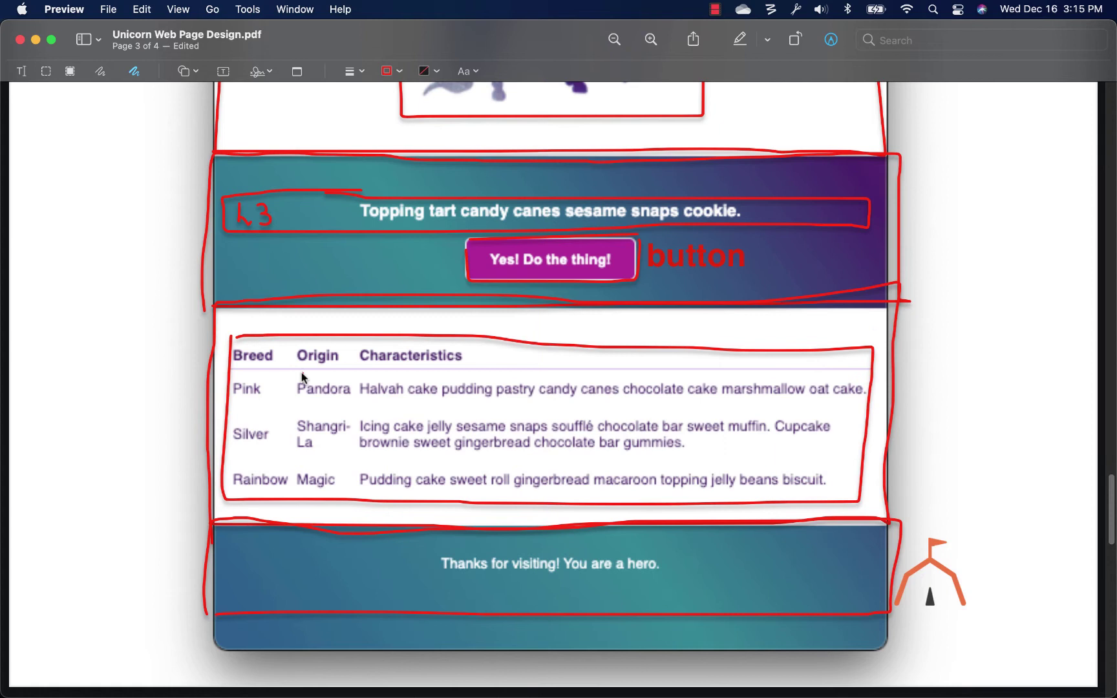
left_click_drag(249, 368, 823, 368)
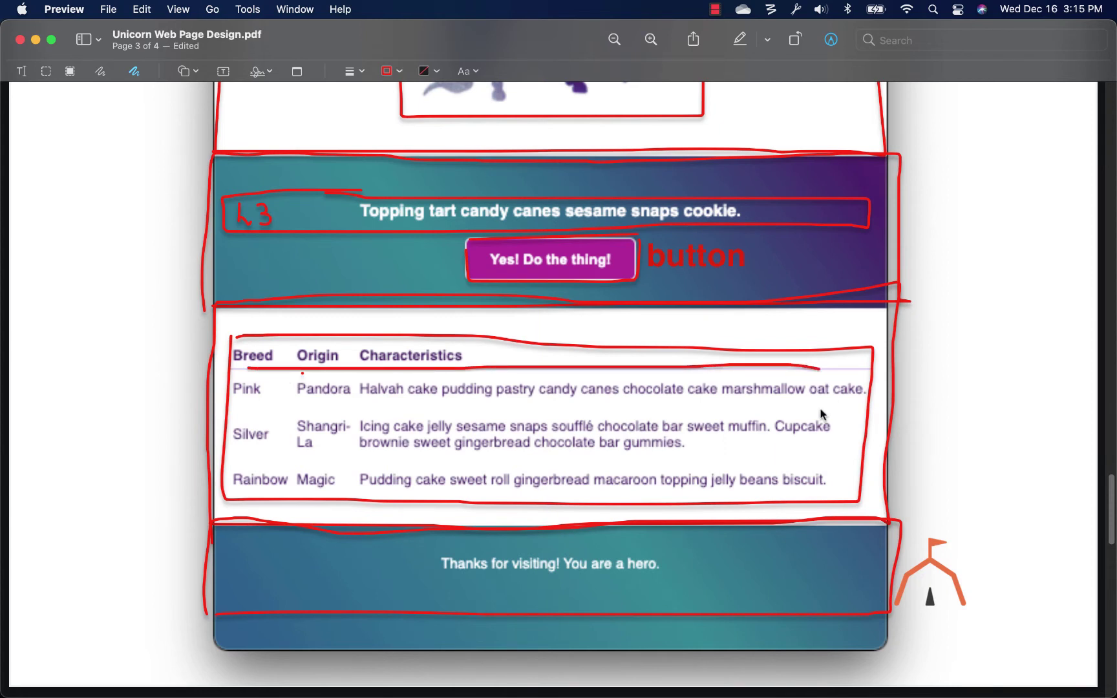
left_click_drag(834, 410, 256, 407)
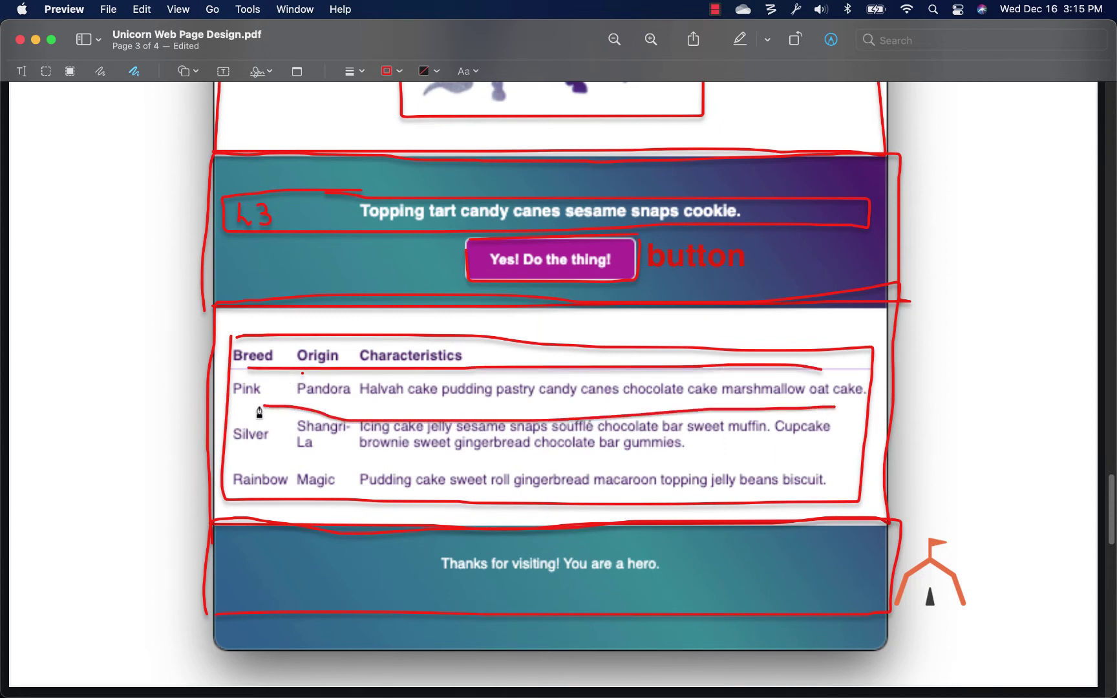
left_click_drag(251, 461, 806, 459)
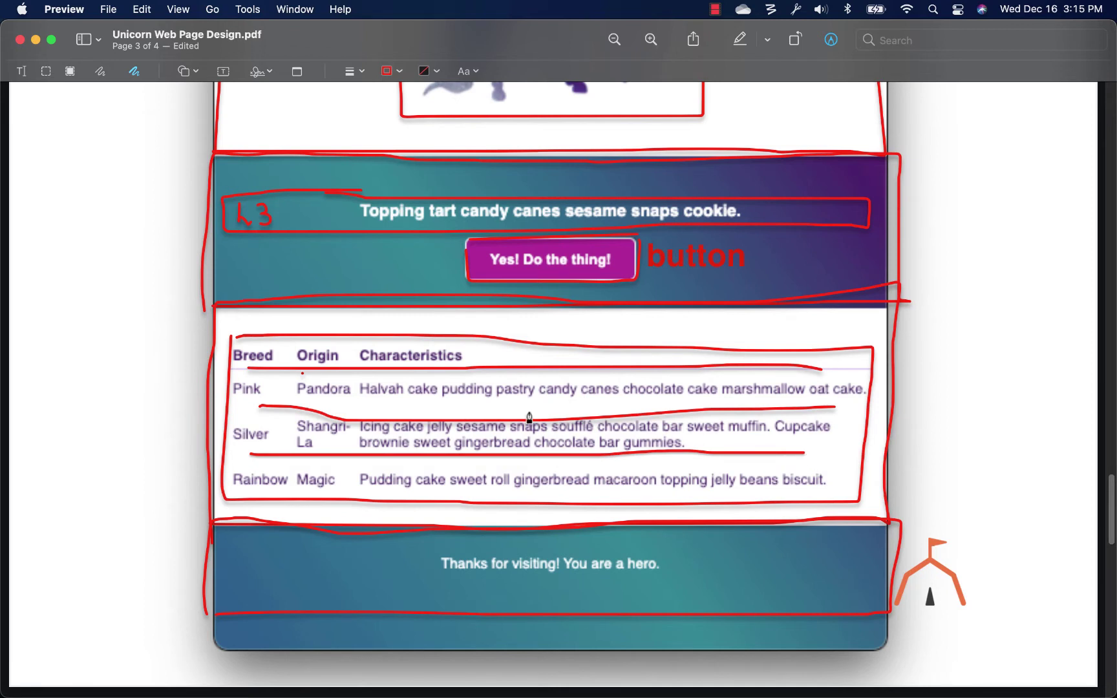
left_click_drag(291, 484, 293, 357)
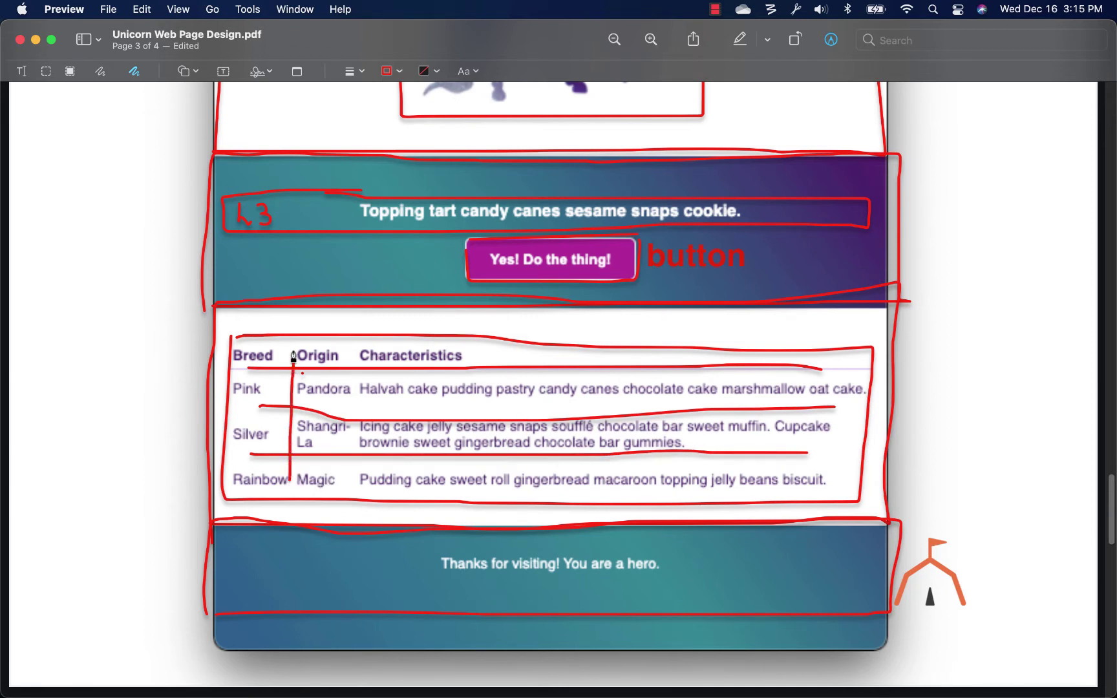
left_click_drag(349, 484, 365, 349)
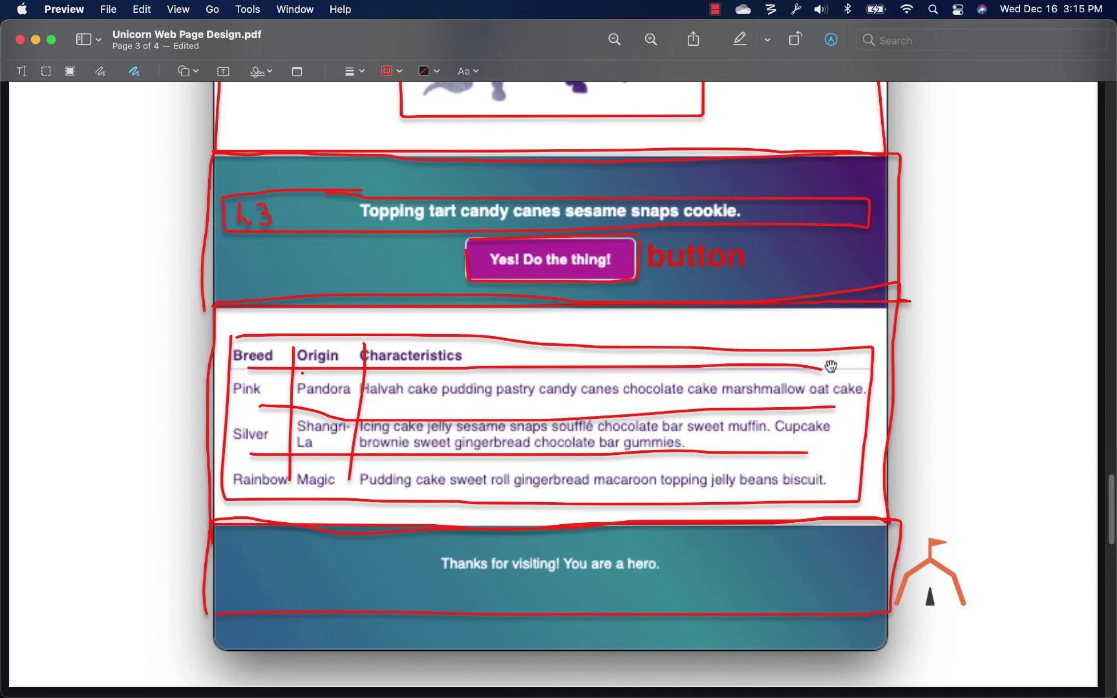
left_click_drag(1107, 503, 1110, 435)
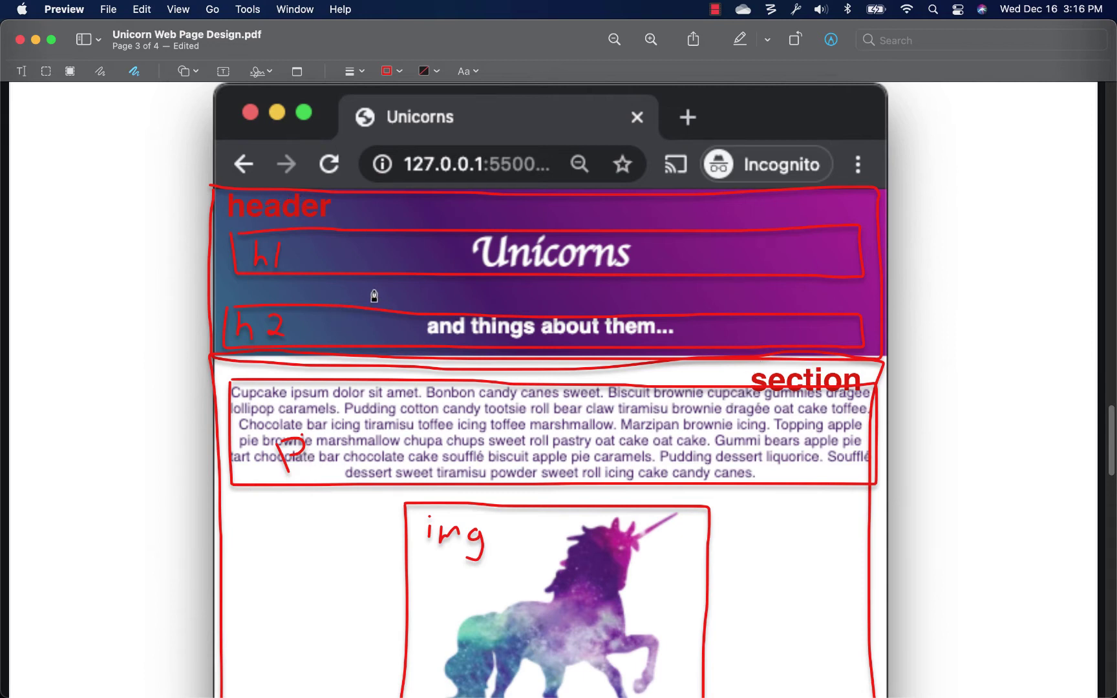
Step: Open the JavaScript Unit 1 Reference in the browser at its Common HTML Elements section
left_click(22, 72)
key("super+Tab")
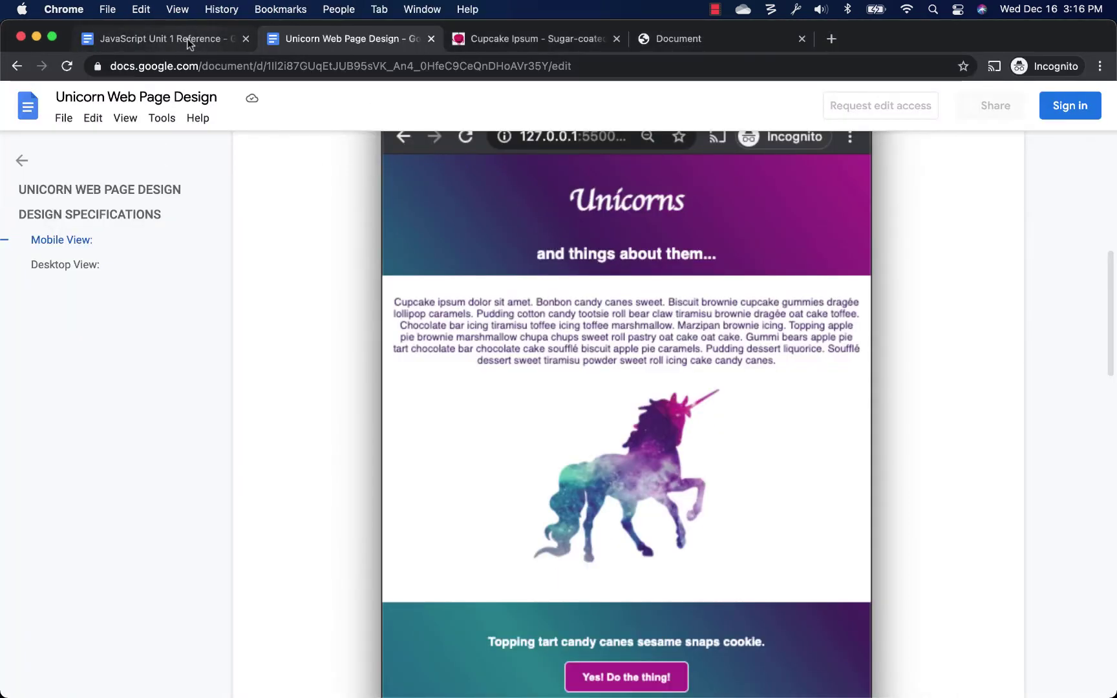
left_click(188, 43)
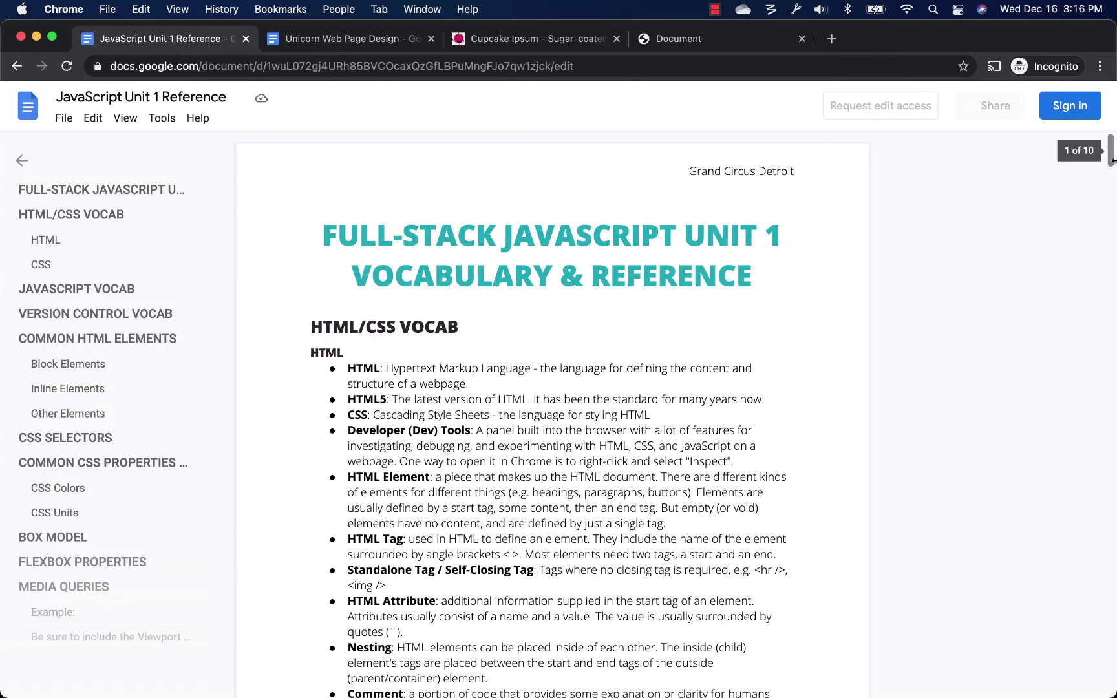
scroll(1112, 174, "down", 5)
scroll(1111, 207, "down", 5)
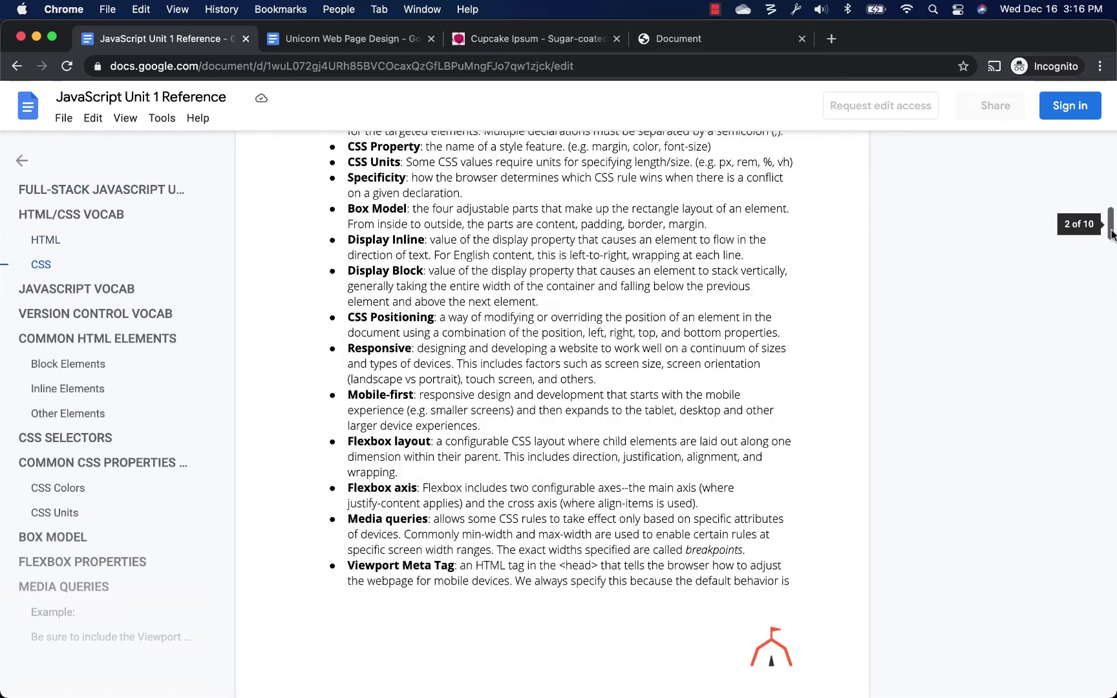
left_click(88, 345)
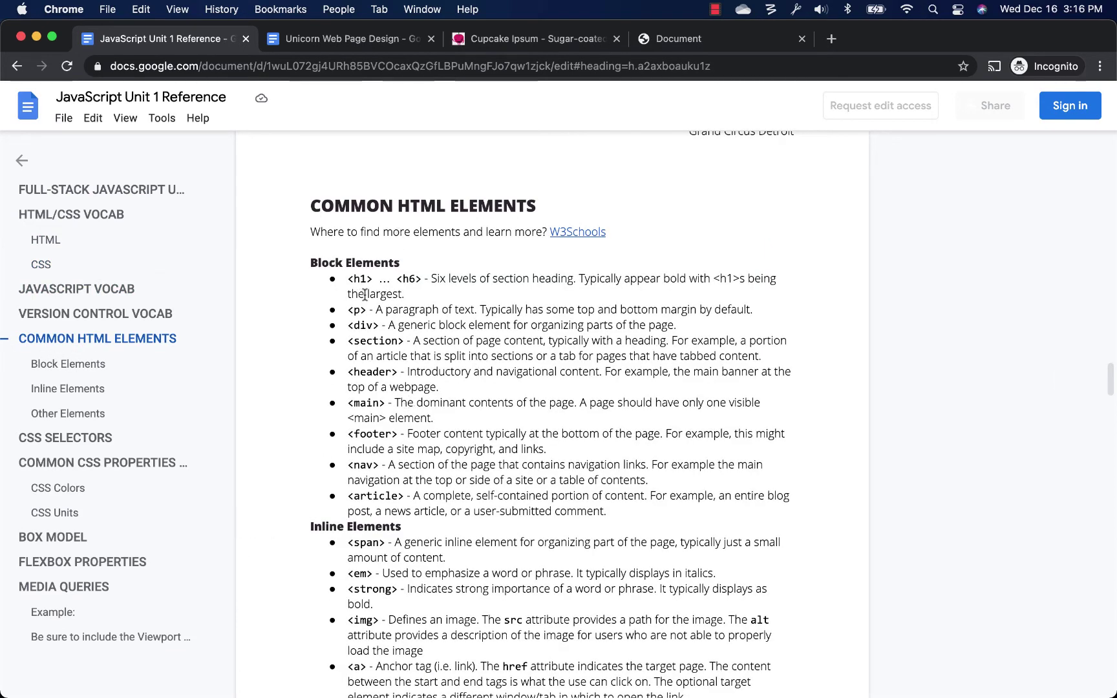
Step: Highlight the h1–h6, p, section, header and img entries while reading the reference
left_click_drag(348, 279, 406, 278)
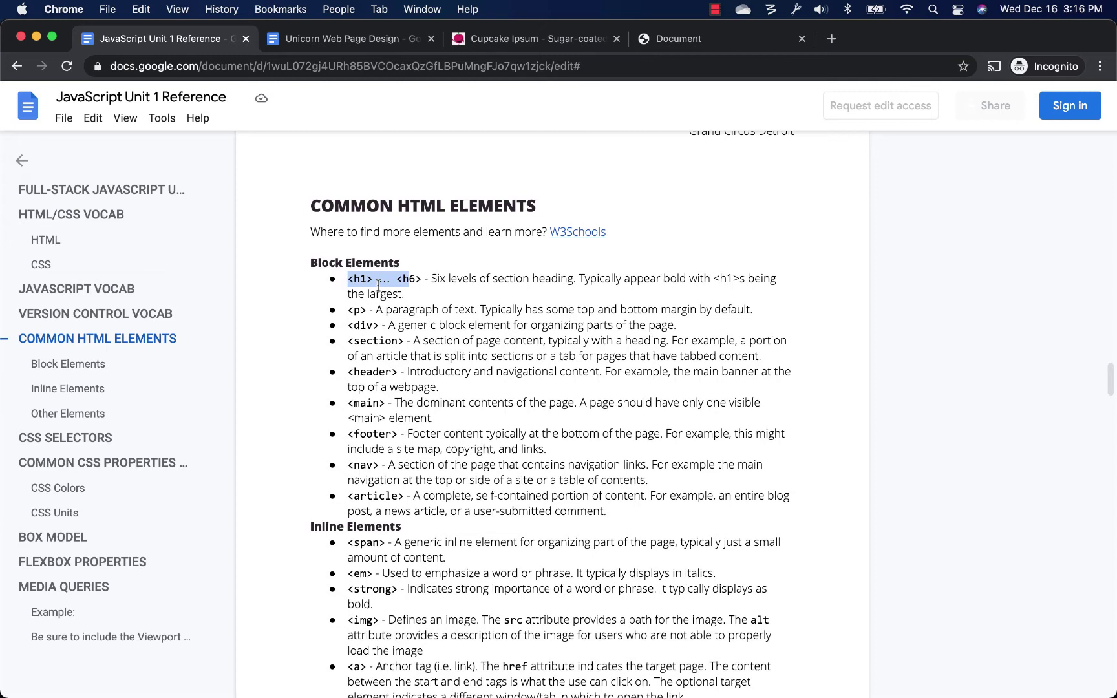
left_click(410, 295)
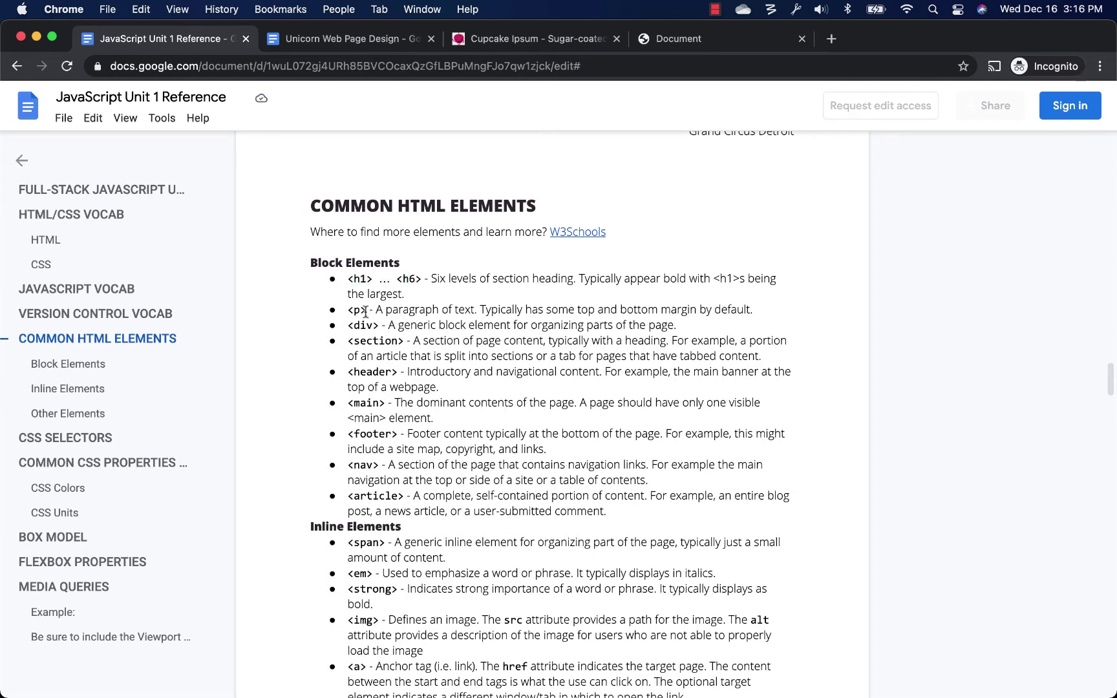
left_click_drag(357, 310, 350, 310)
double_click(382, 341)
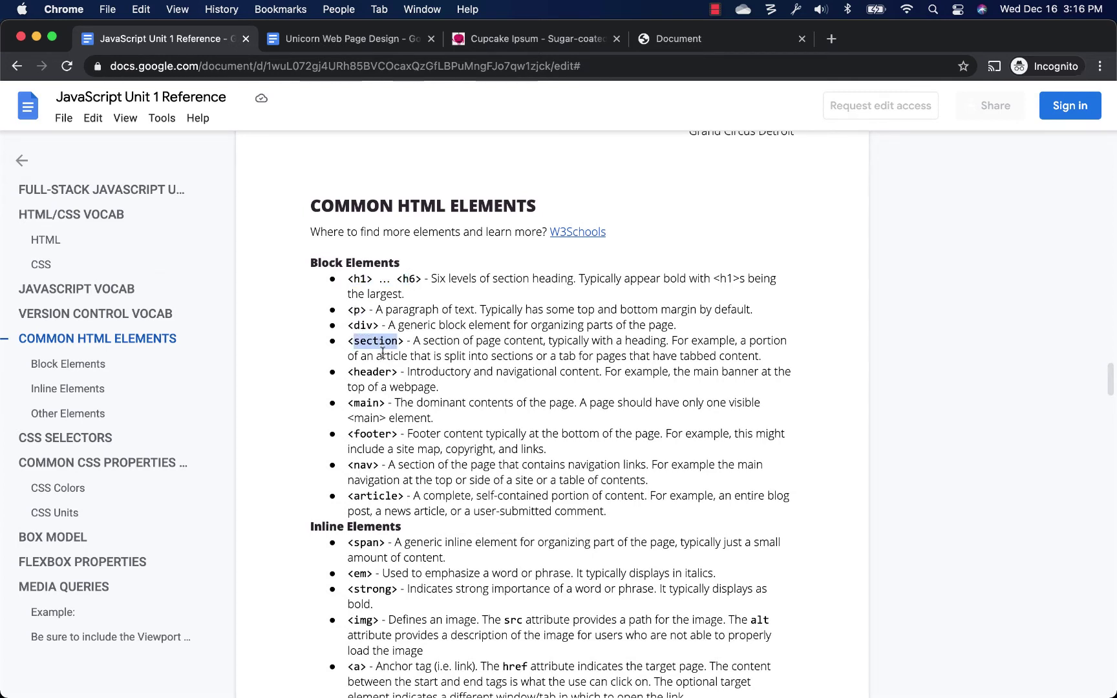
left_click(371, 367)
double_click(371, 370)
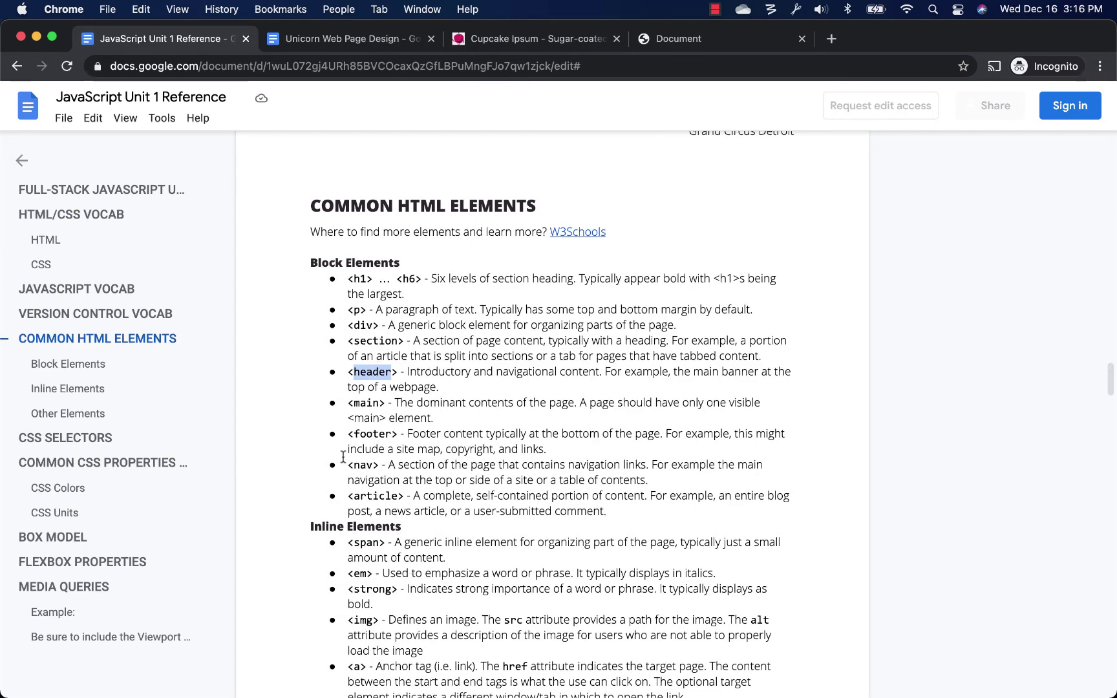
left_click(474, 501)
scroll(475, 498, "down", 3)
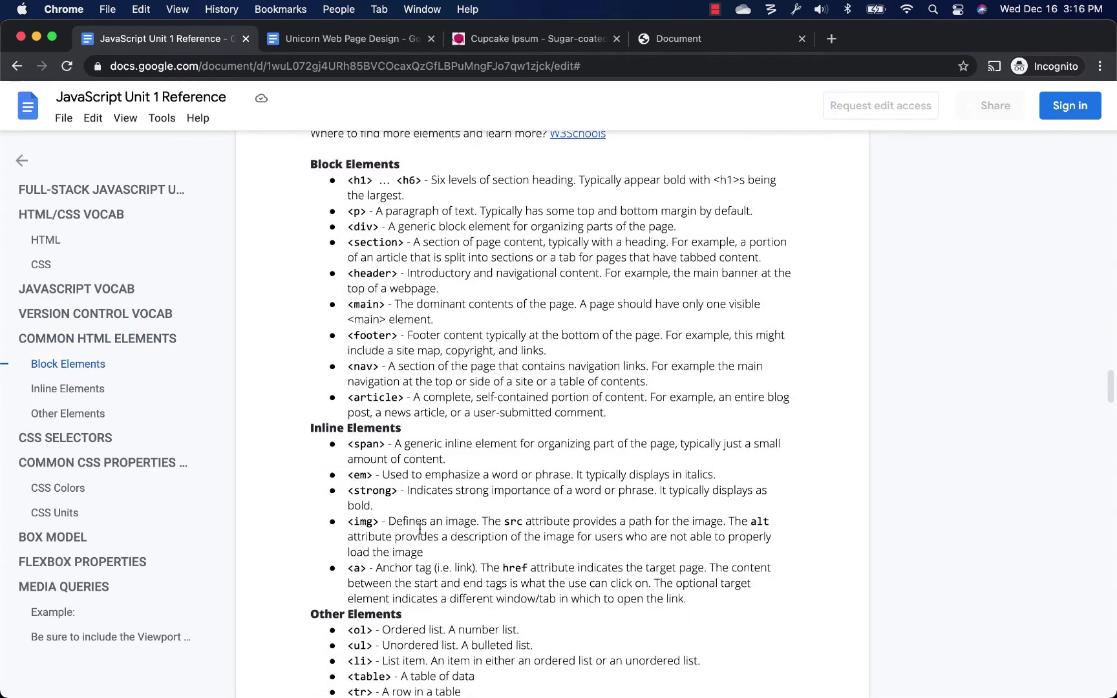
double_click(363, 522)
left_click(454, 556)
scroll(507, 538, "down", 1)
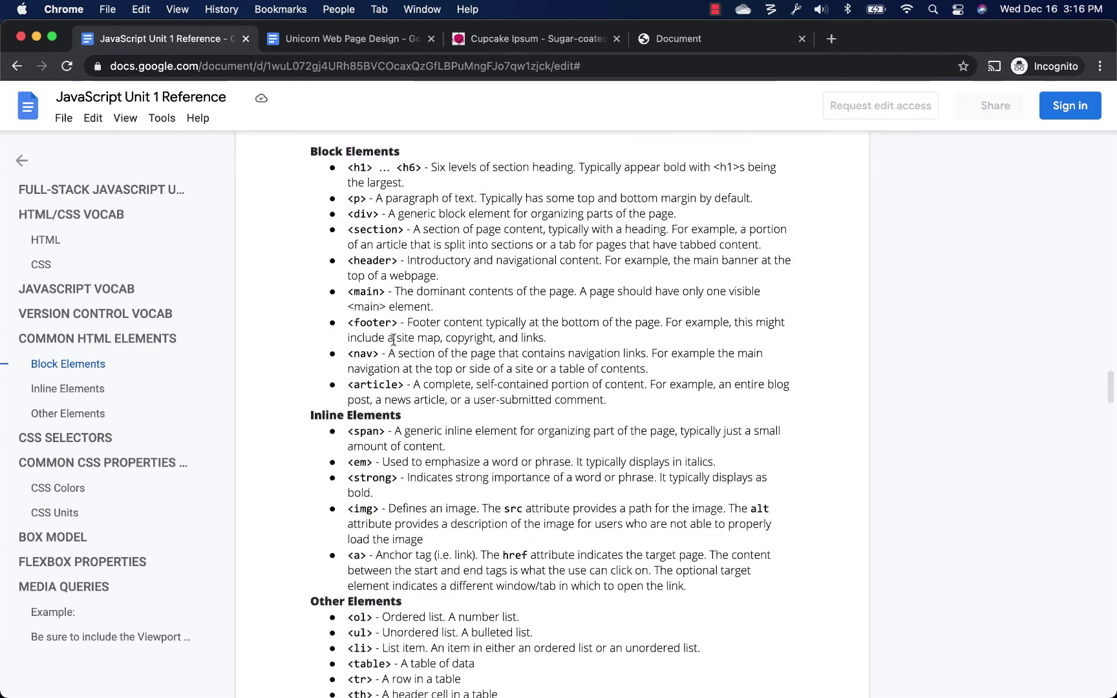
scroll(445, 327, "down", 2)
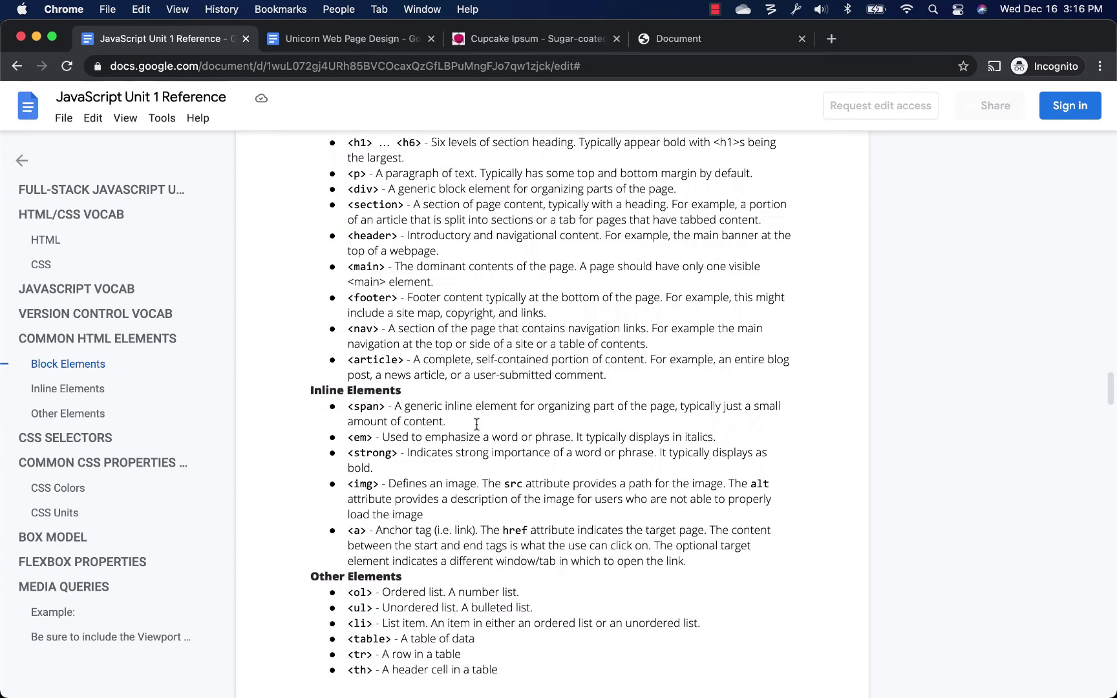
scroll(474, 437, "down", 3)
scroll(474, 438, "up", 3)
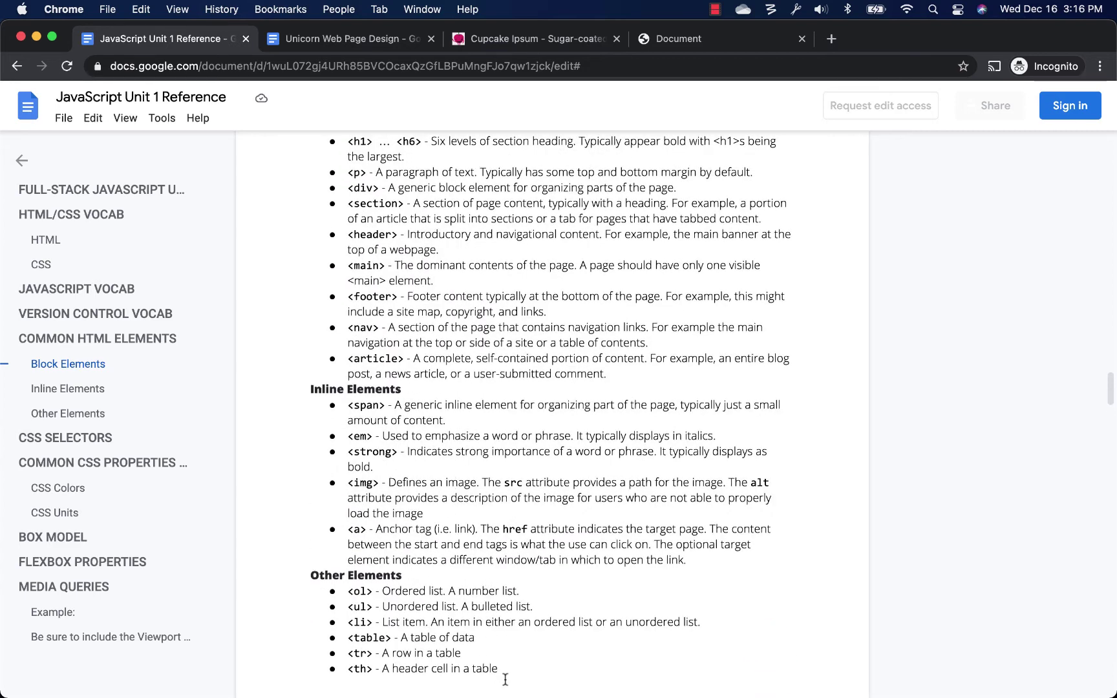
mouse_move(442, 669)
left_mouse_down()
mouse_move(501, 669)
mouse_move(346, 638)
left_mouse_up()
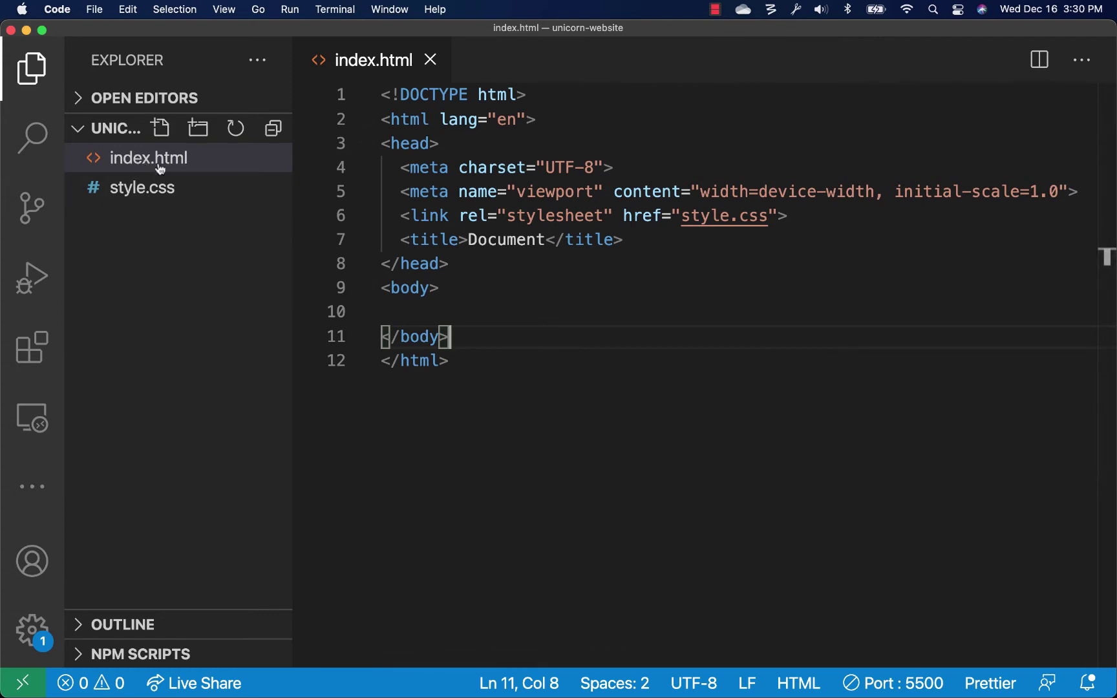
mouse_move(143, 187)
right_click(160, 163)
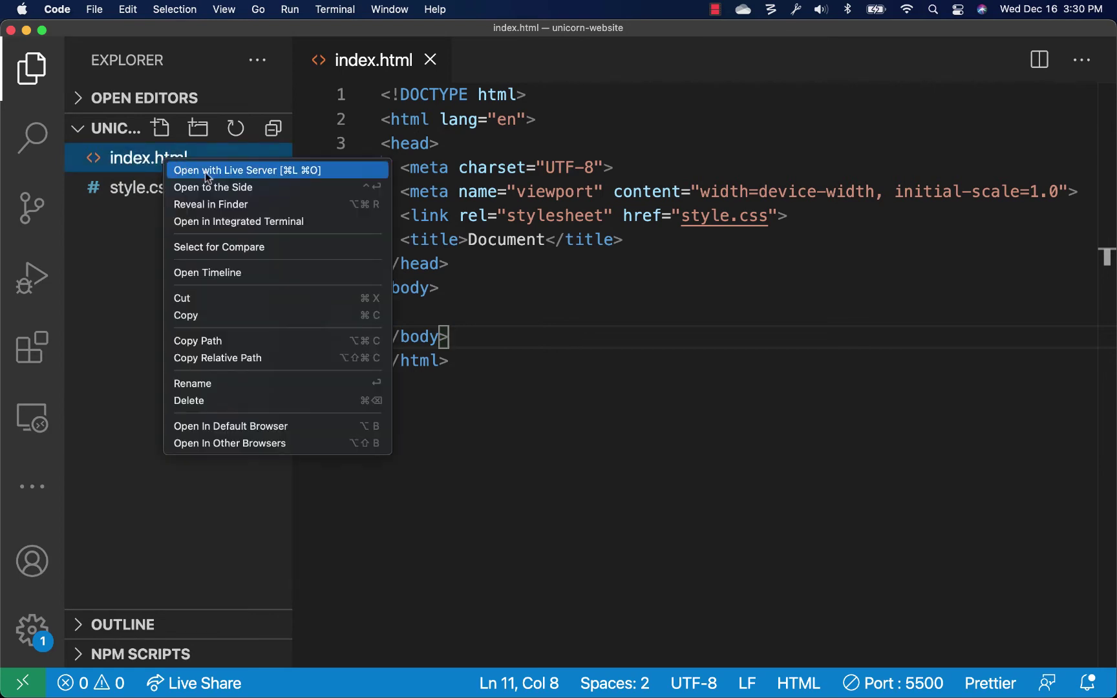
left_click(515, 306)
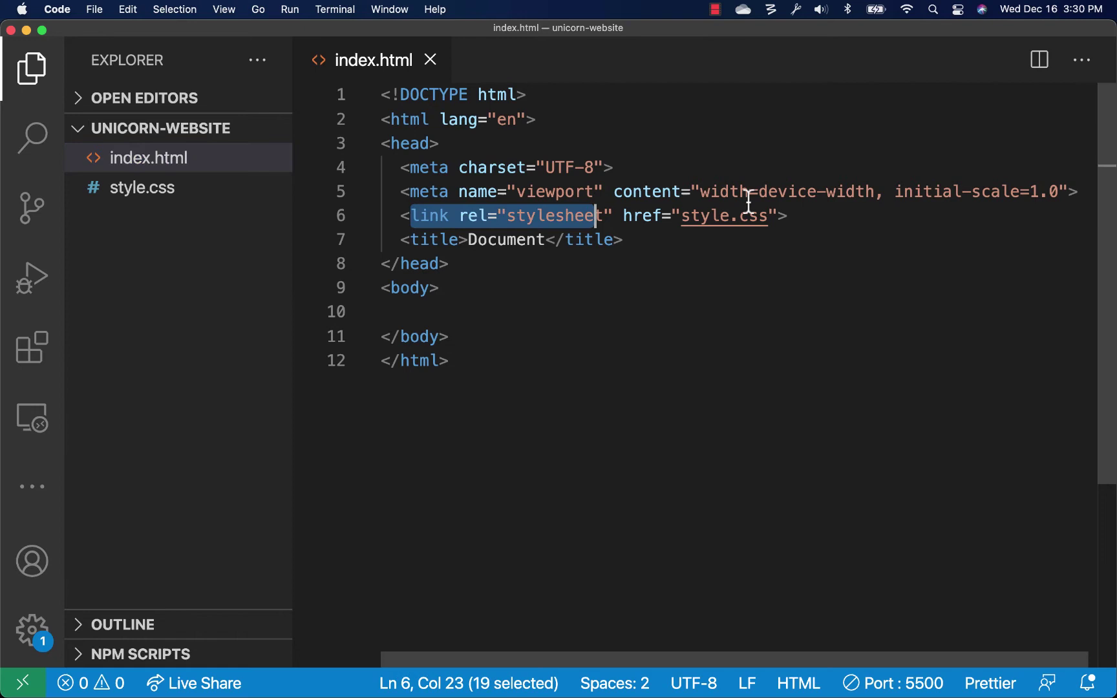
left_click_drag(748, 202, 791, 212)
left_click(780, 242)
left_click(588, 277)
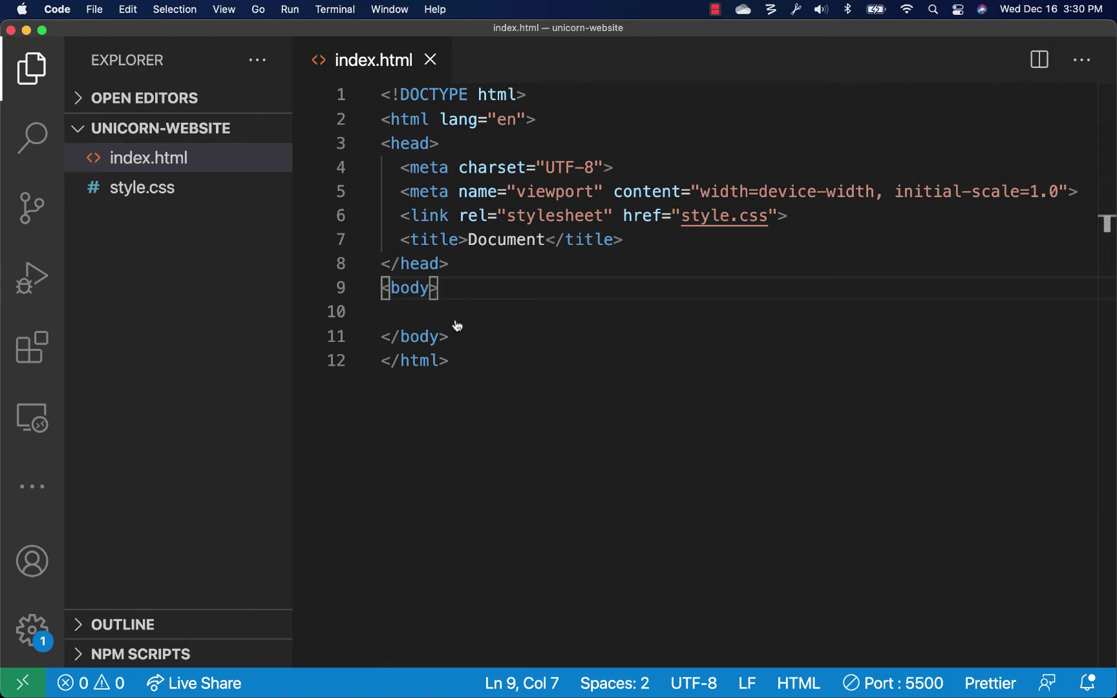
key("super+Tab")
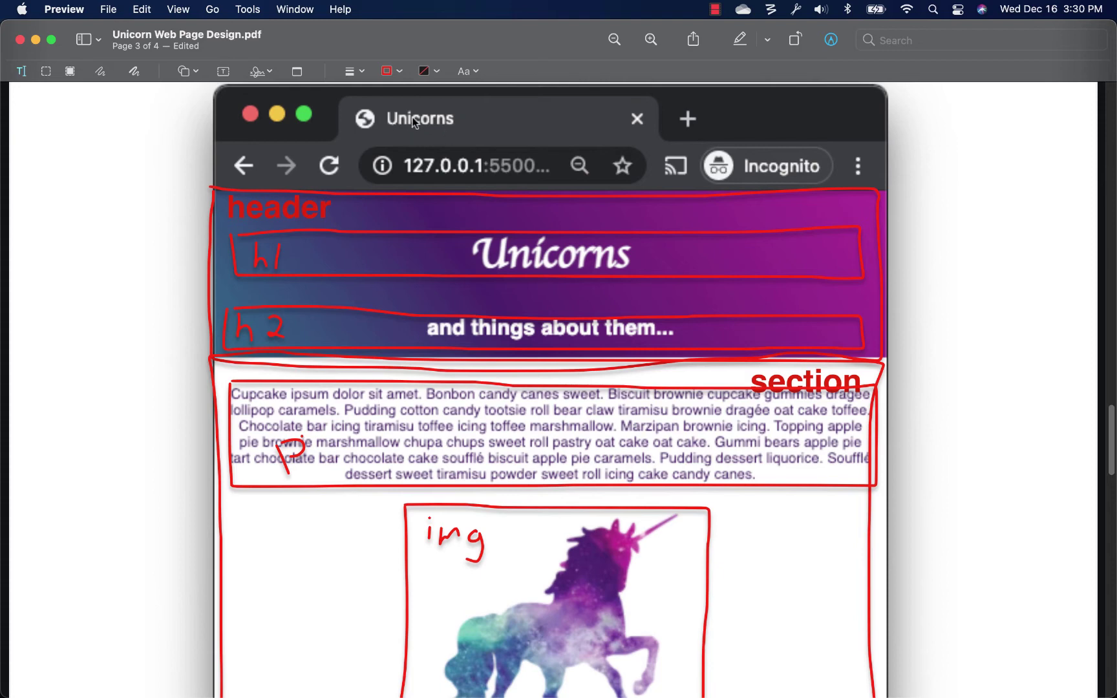
Step: Change the title from 'Document' to 'Unicorns', save index.html, and return to the mockup PDF
key("super+Tab")
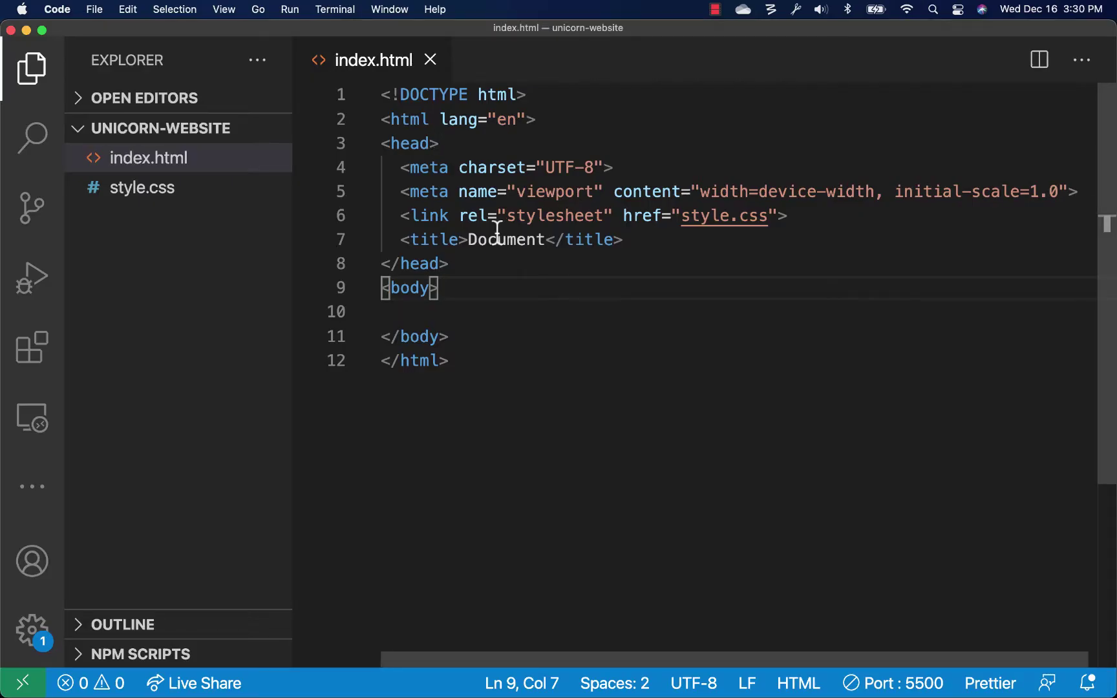
left_click_drag(470, 239, 544, 239)
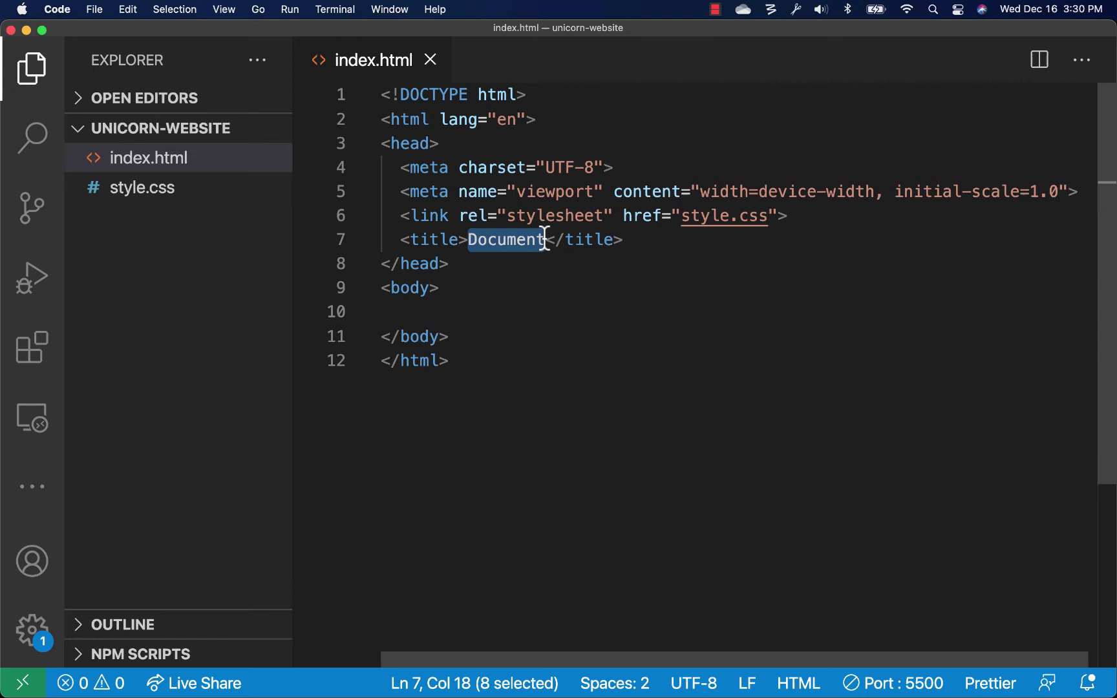
type("Unicorns")
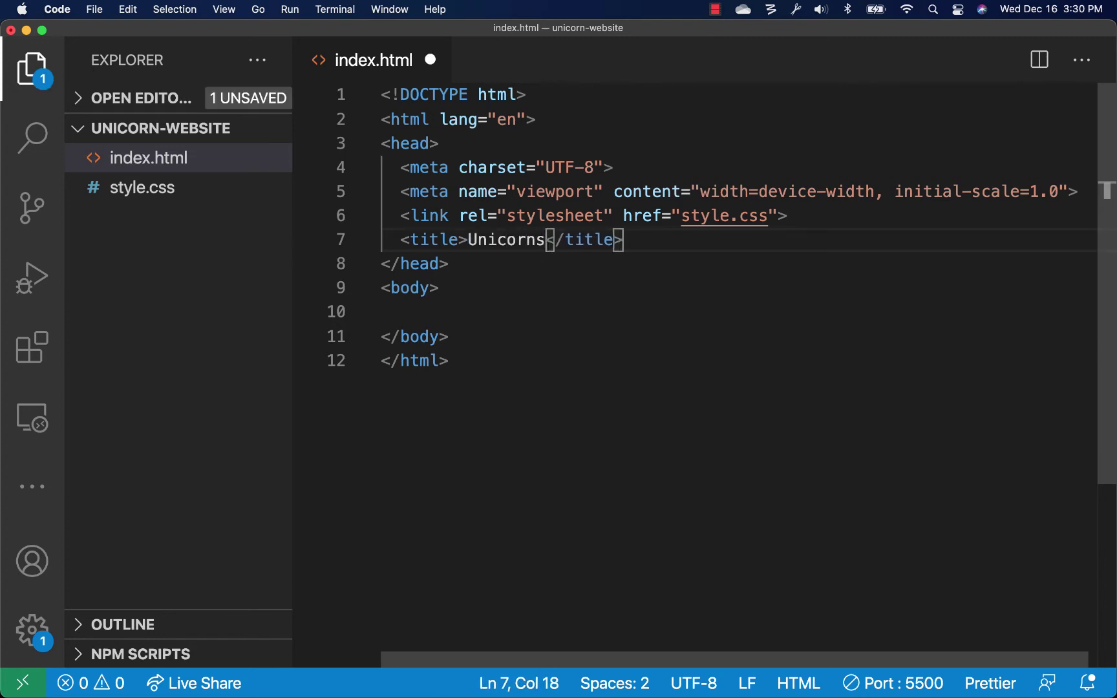
key("super+s")
left_click(509, 311)
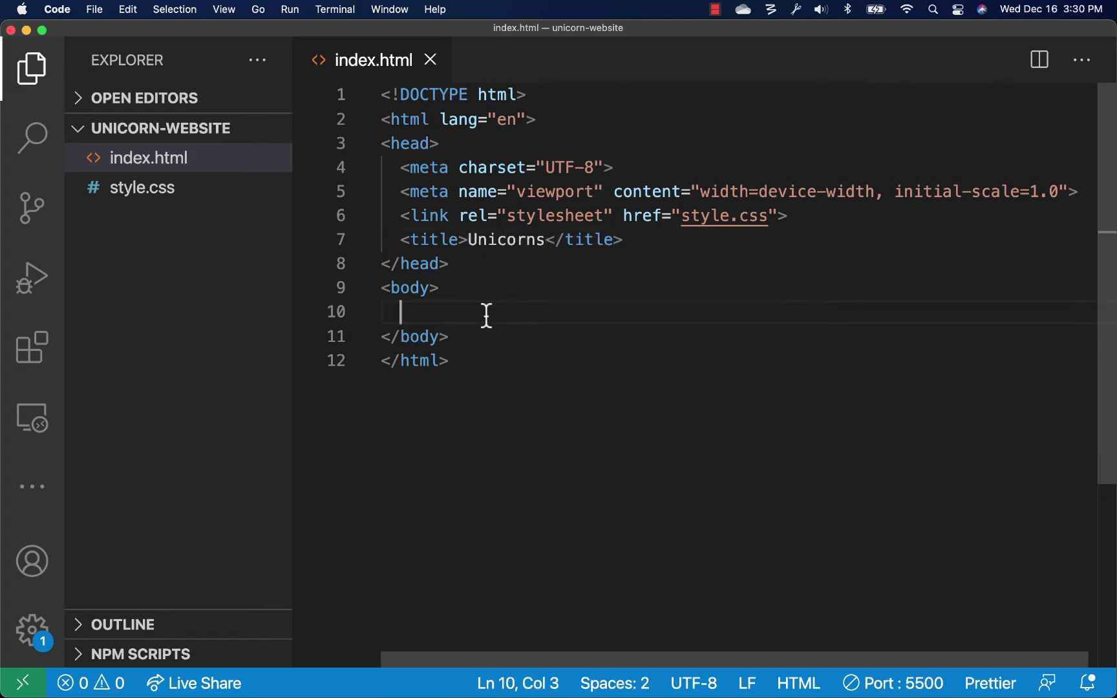
key("super+Tab")
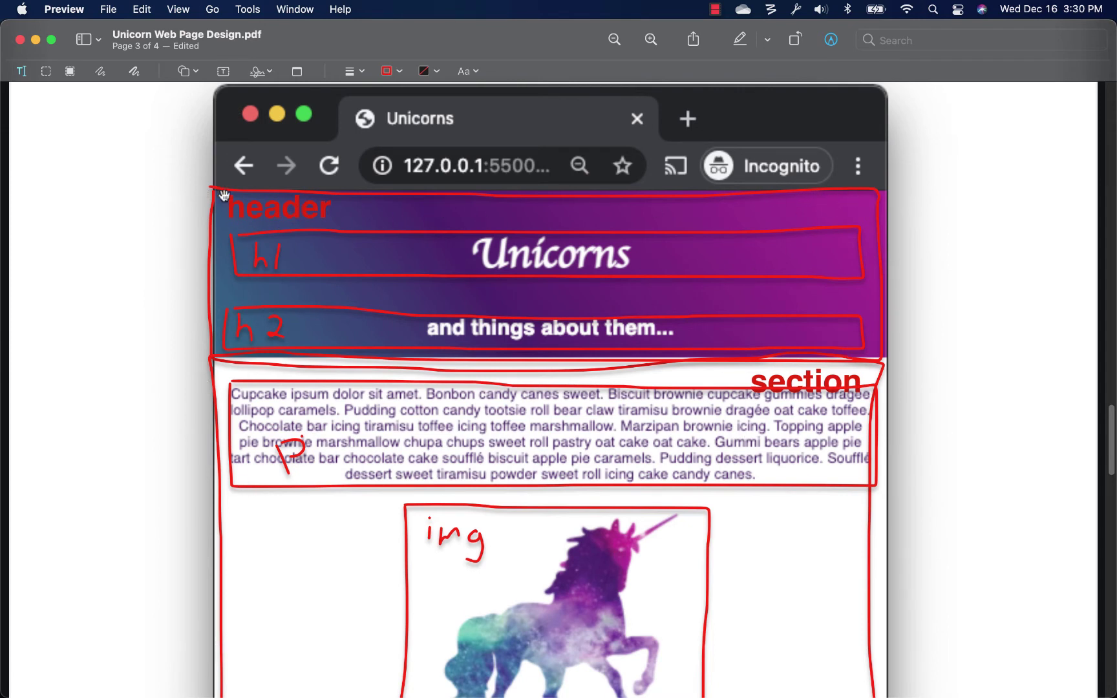
Step: Open a new indented line inside the header element, checking the mockup PDF along the way
key("super+Tab")
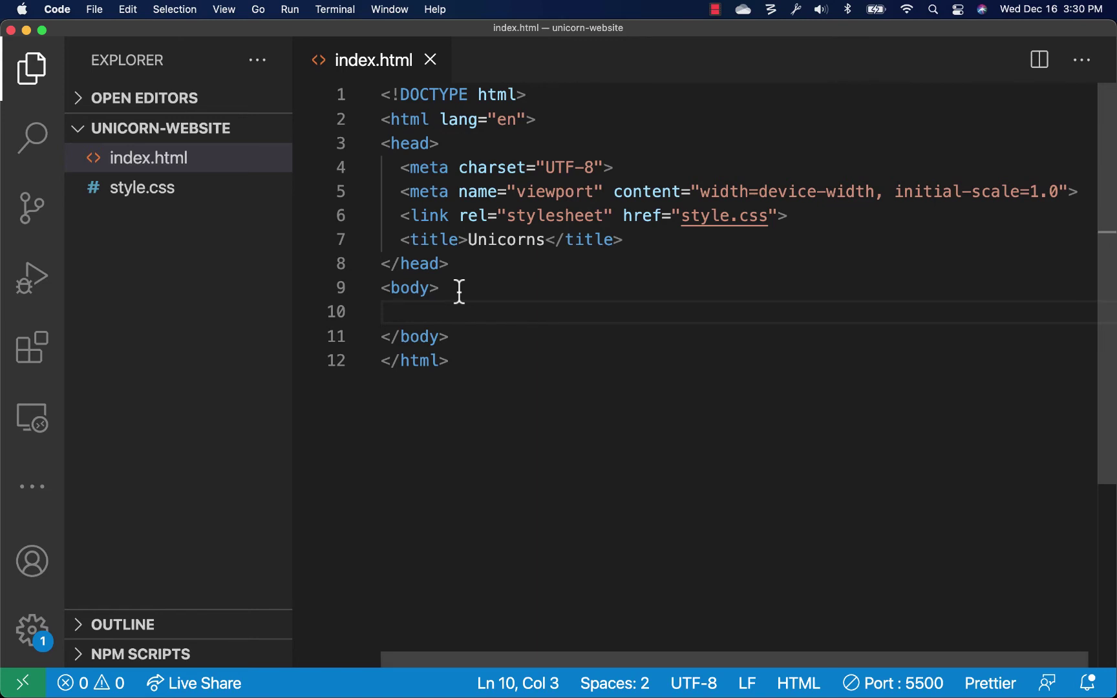
type("<header></header>")
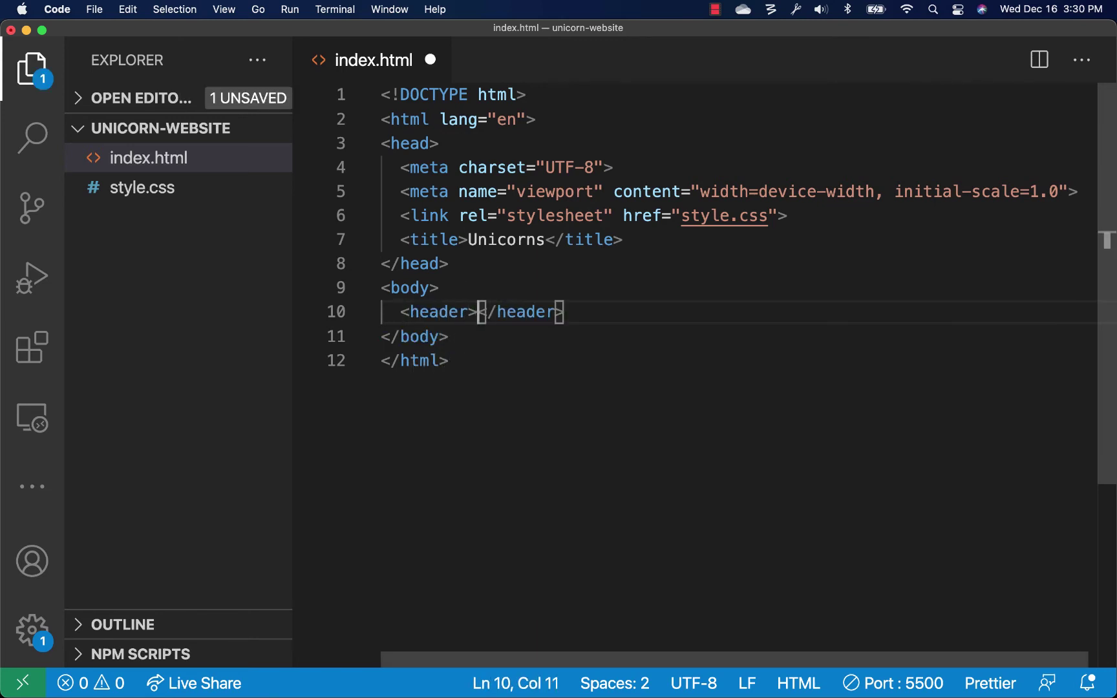
key("Return")
key("Down")
key("Home")
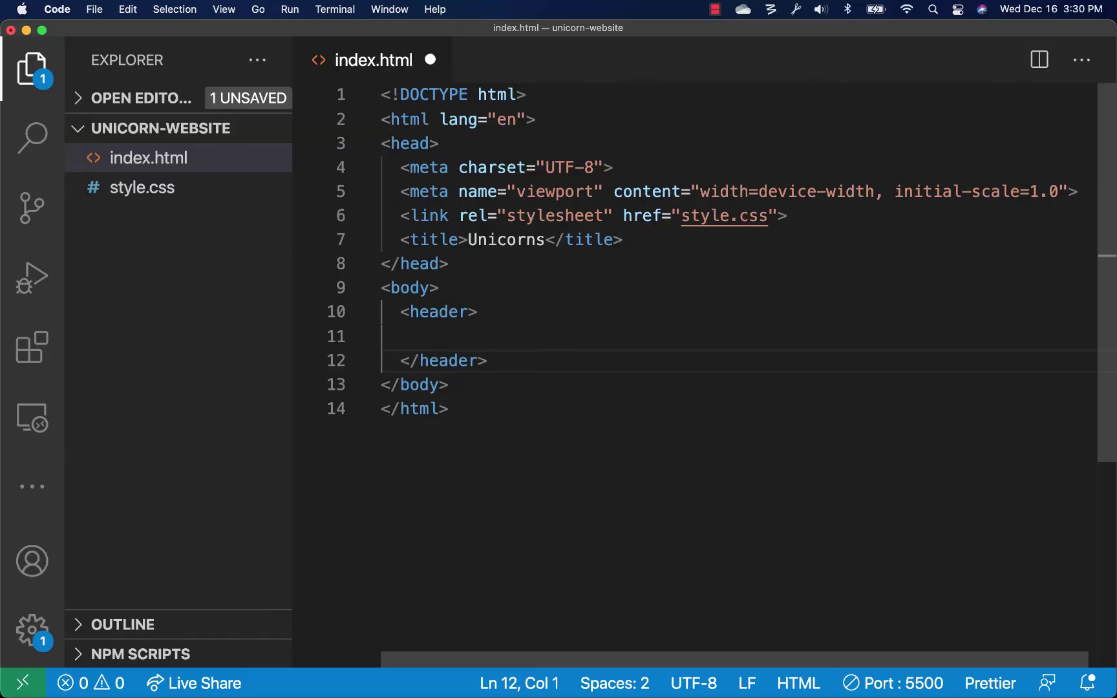
key("super+Tab")
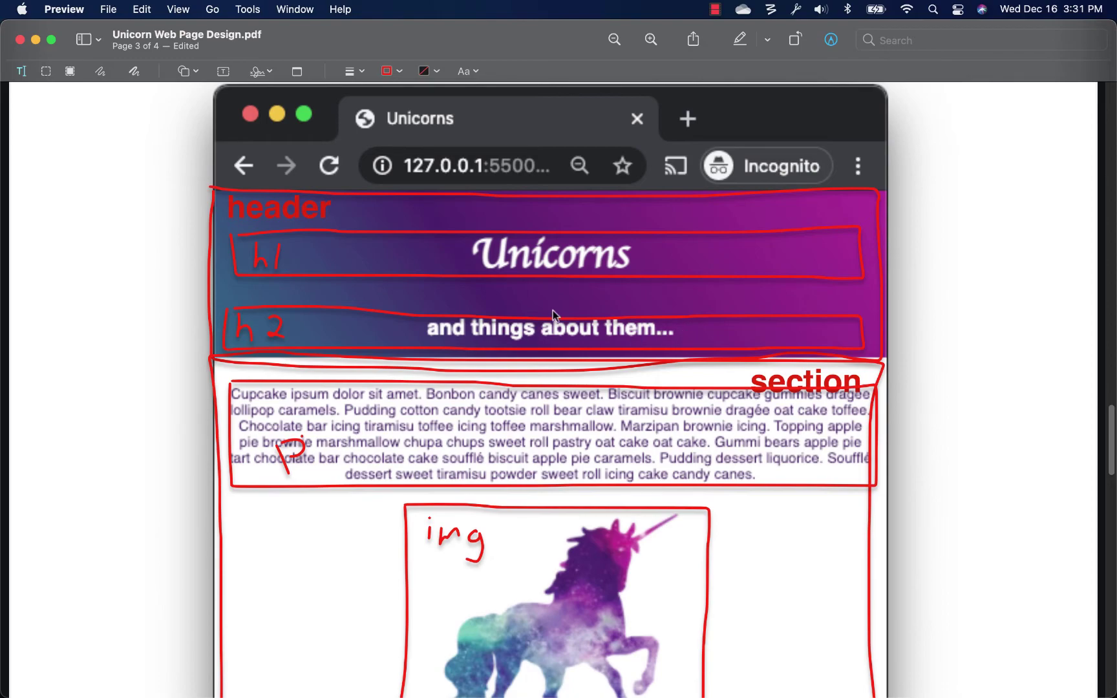
key("super+Tab")
Step: Add the h1 'Unicorns' and h2 'and things about them...' headings, then save index.html
left_click(495, 321)
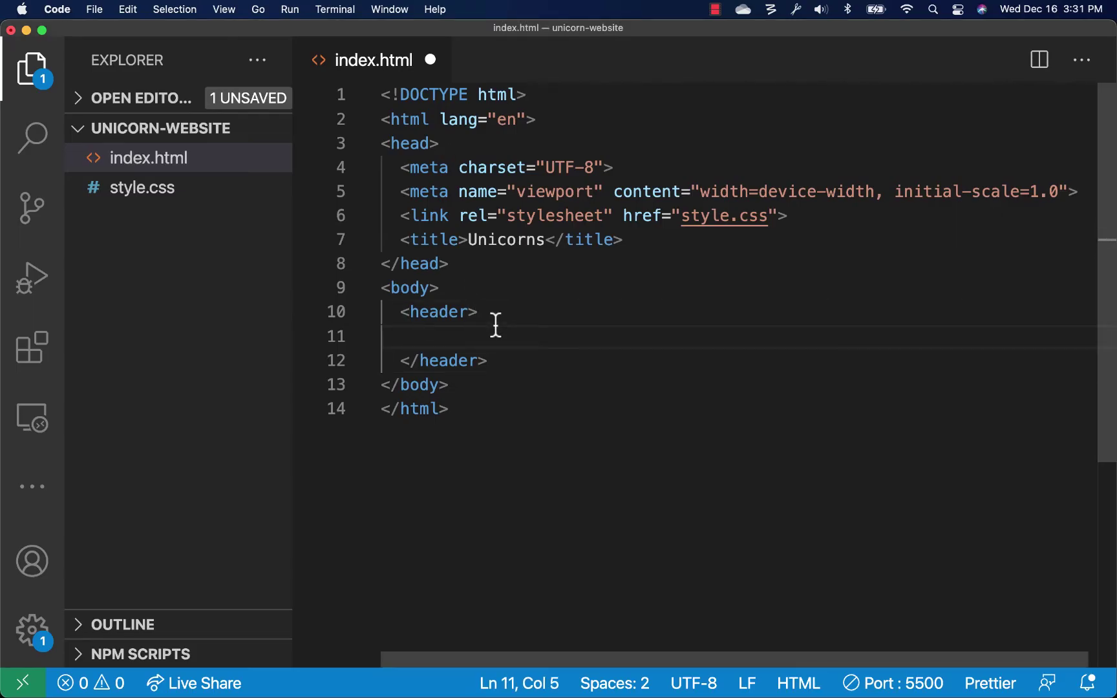
type("h1")
key("Tab")
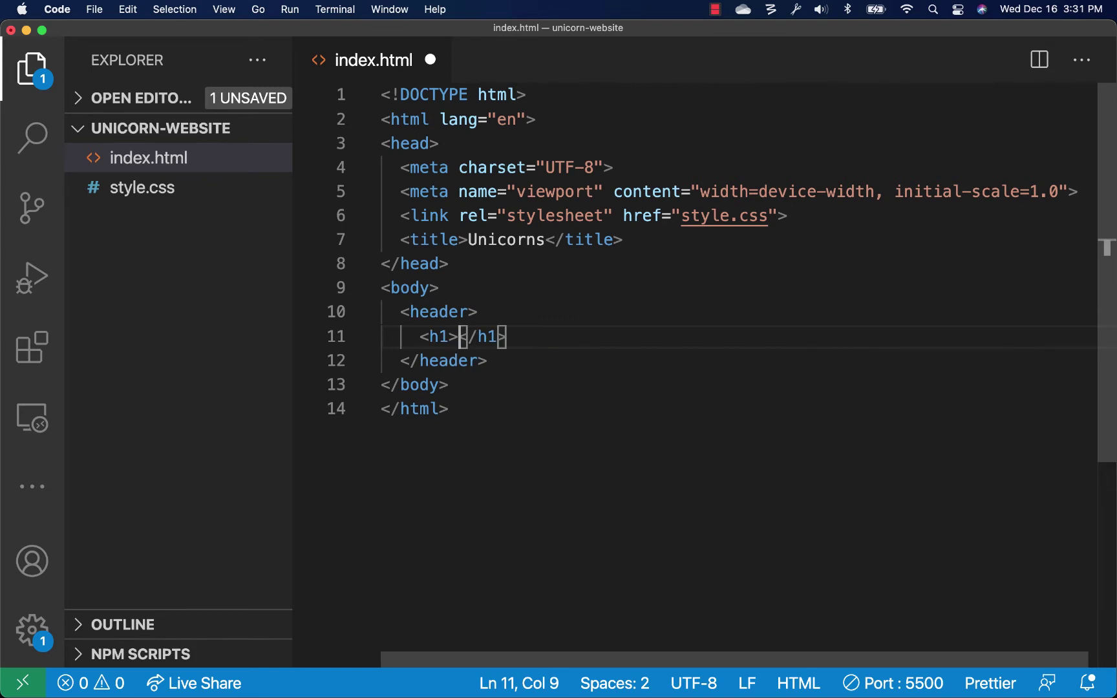
type("Unicorns")
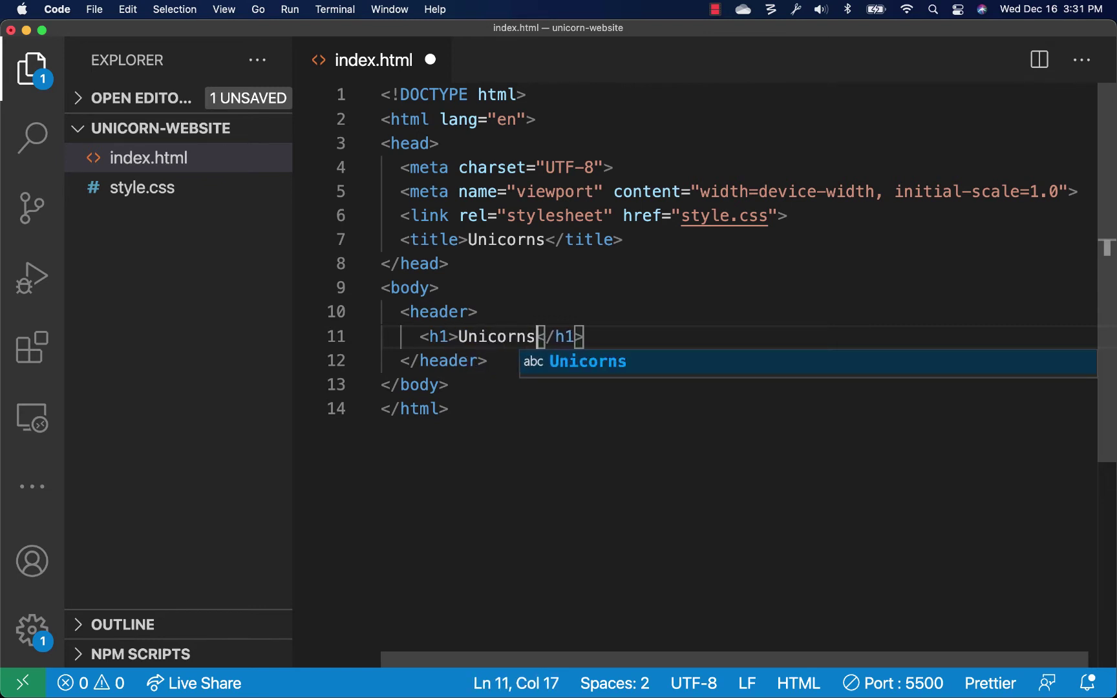
key("End")
key("Return")
type("h2")
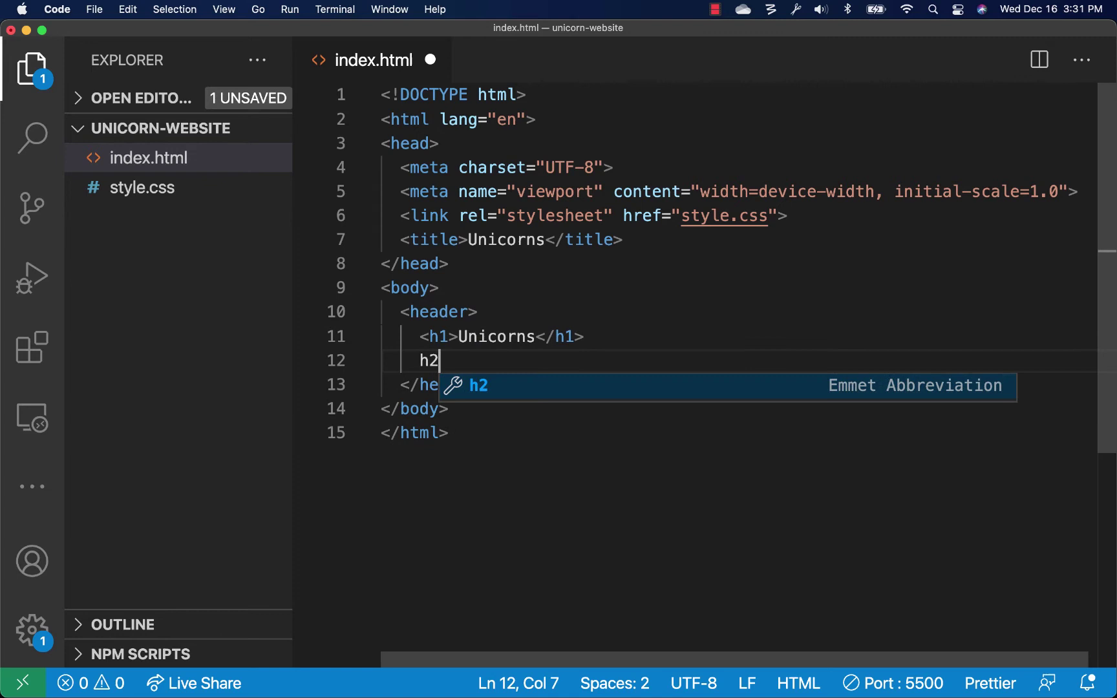
key("Tab")
type("A")
key("BackSpace")
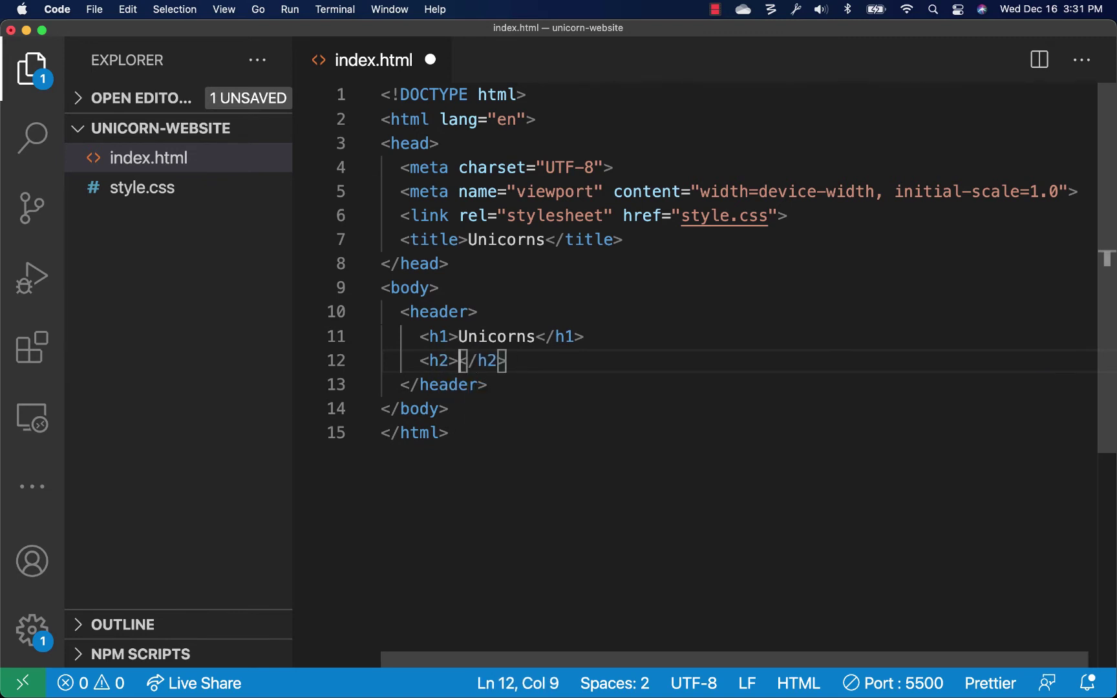
type("and things about")
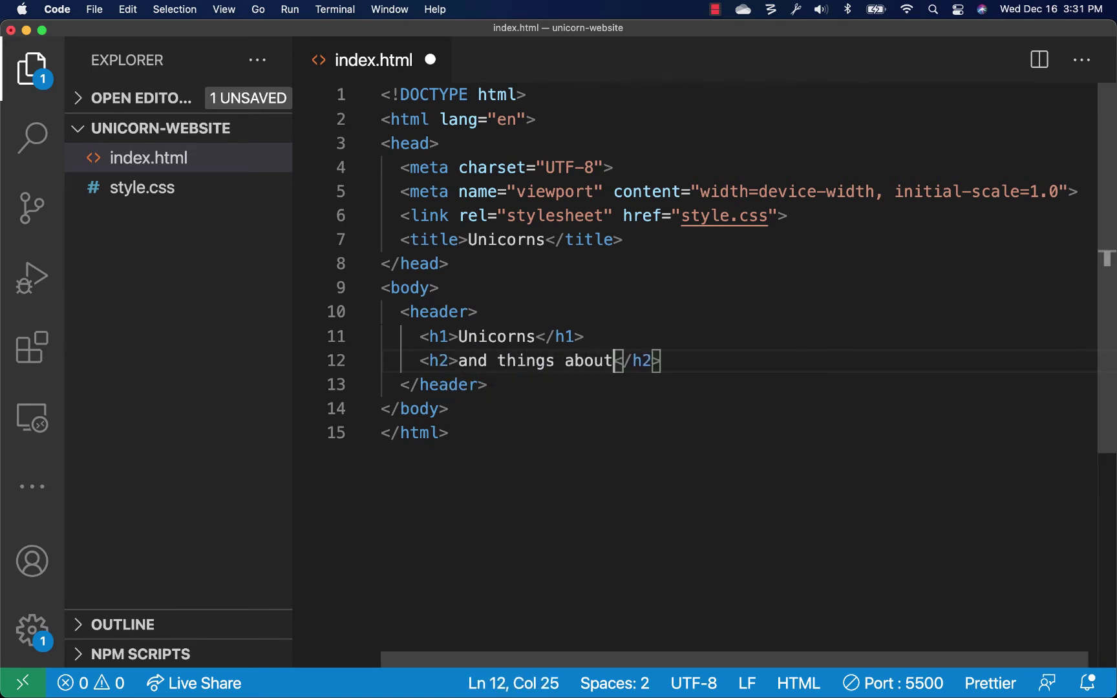
type(" them")
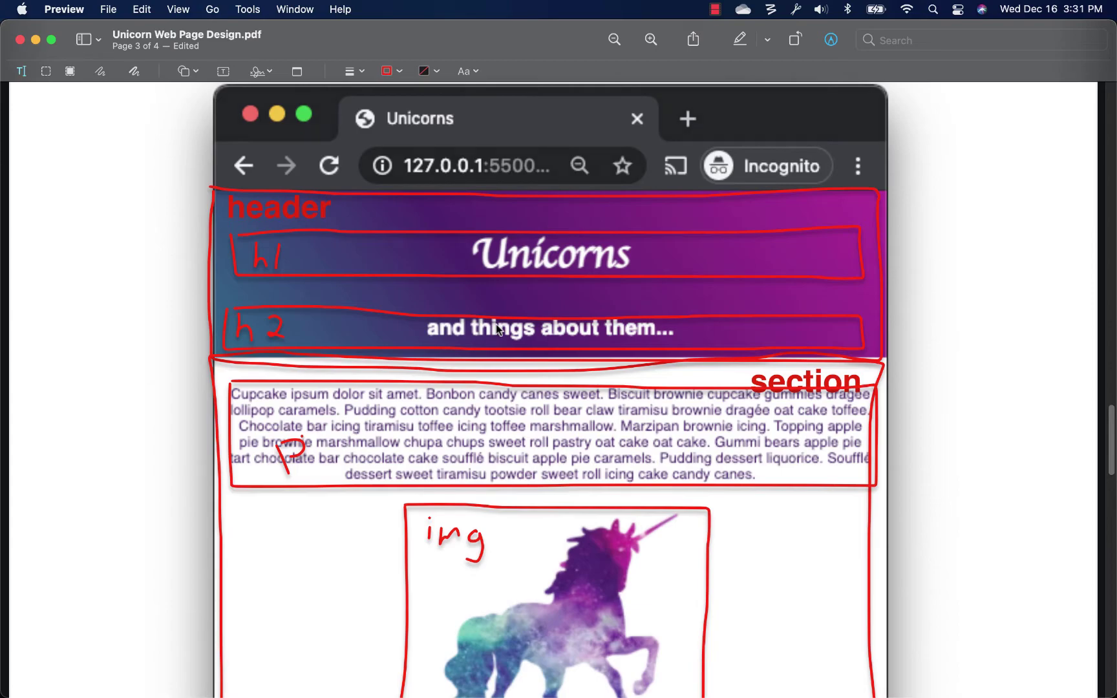
type("...</h2>")
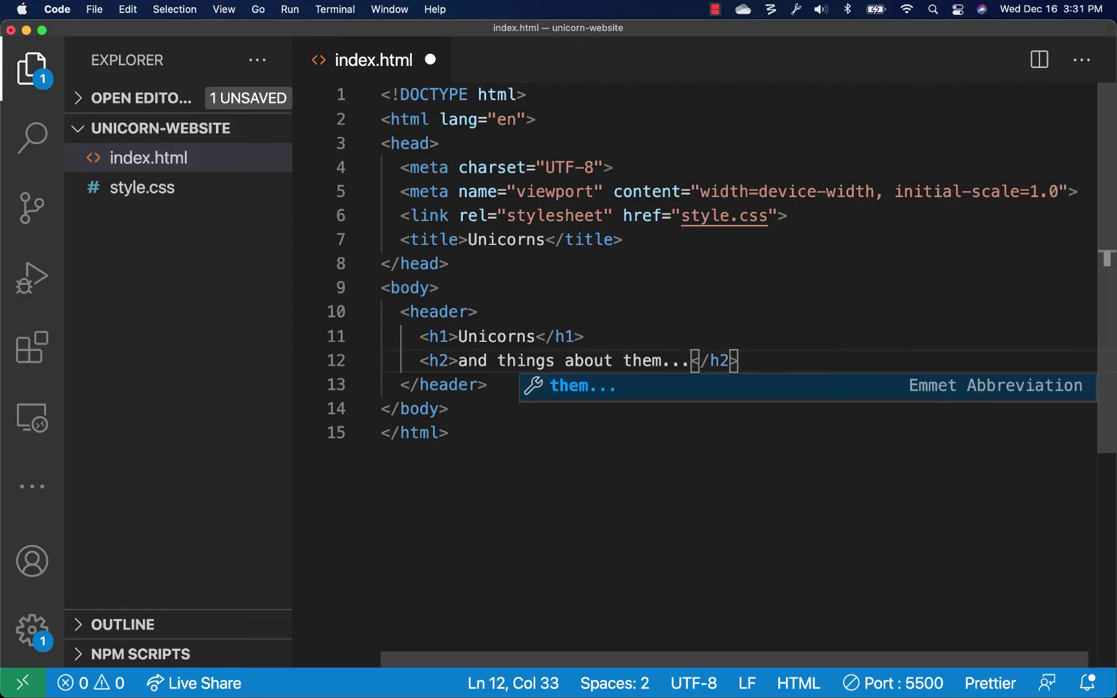
left_click(670, 342)
key("super+s")
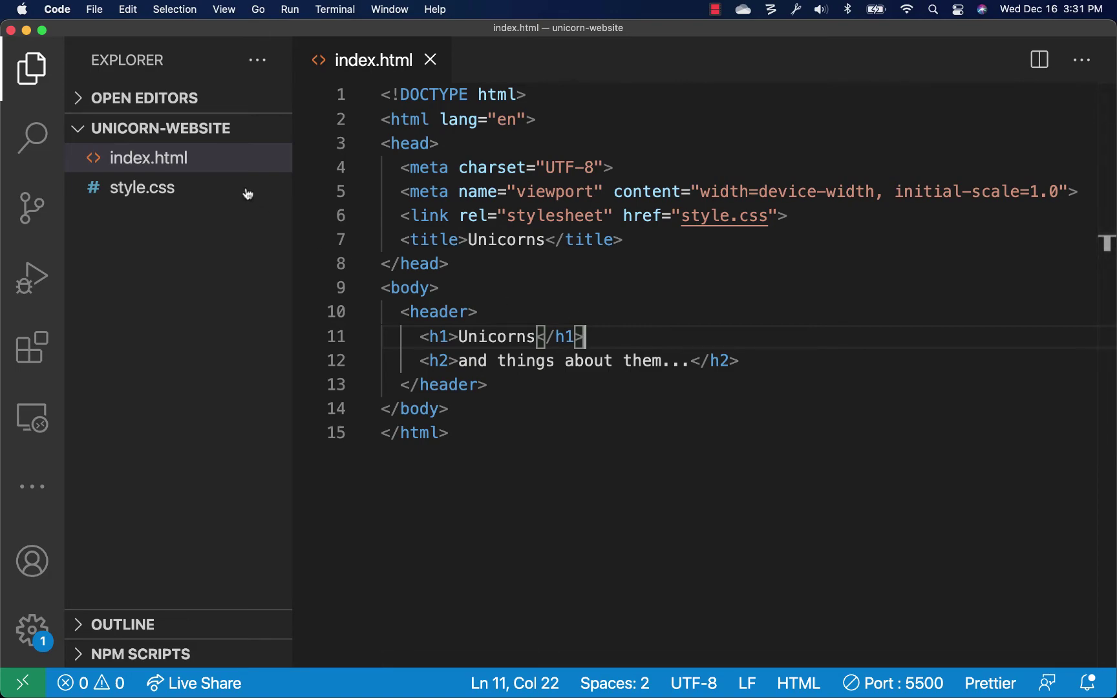
Step: View the page zoomed in within Chrome, highlighting part of the 'and things about them...' subheading
key("super+Tab")
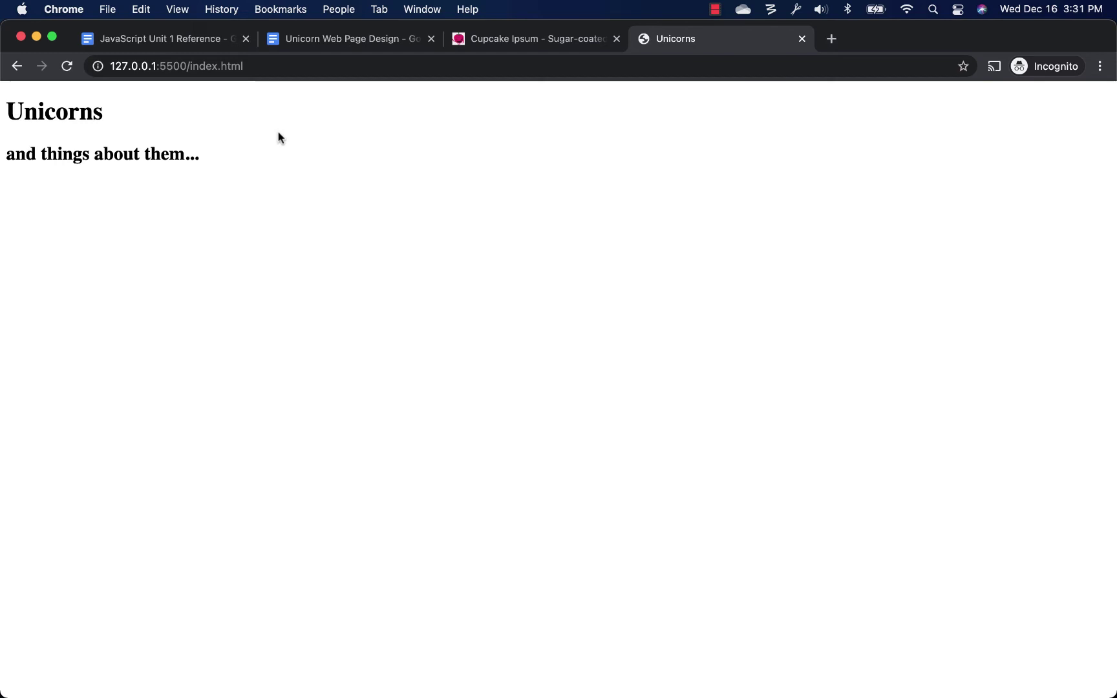
key("super+equal")
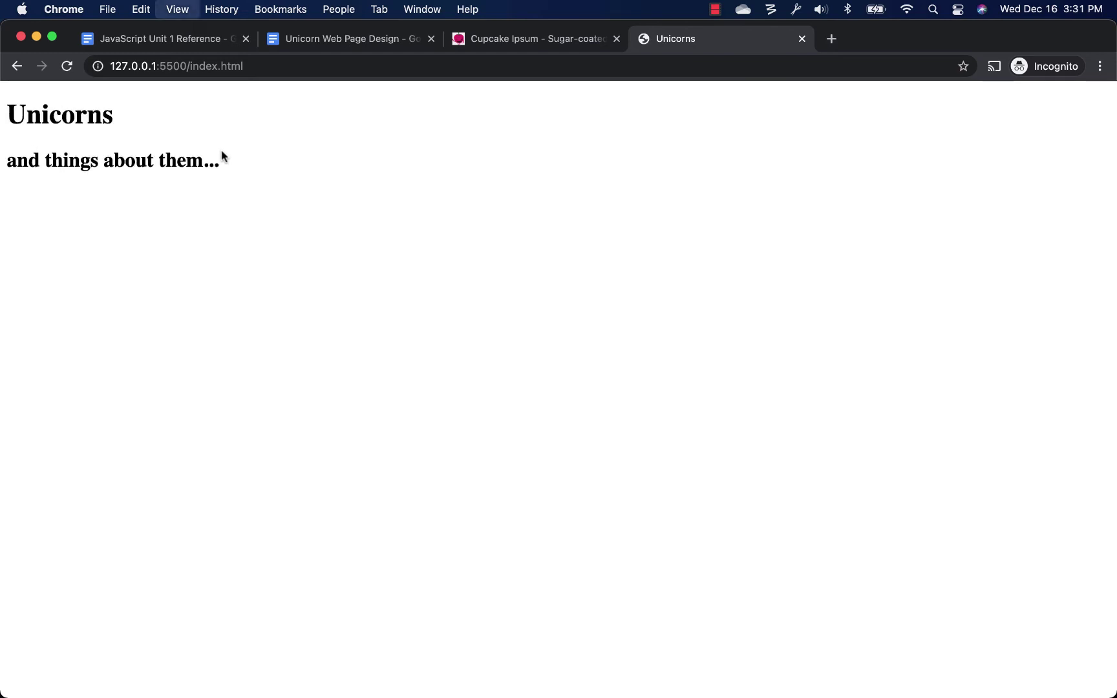
key("super+equal")
key("super+equal")
key("super+equal")
key("super+equal")
key("super+equal")
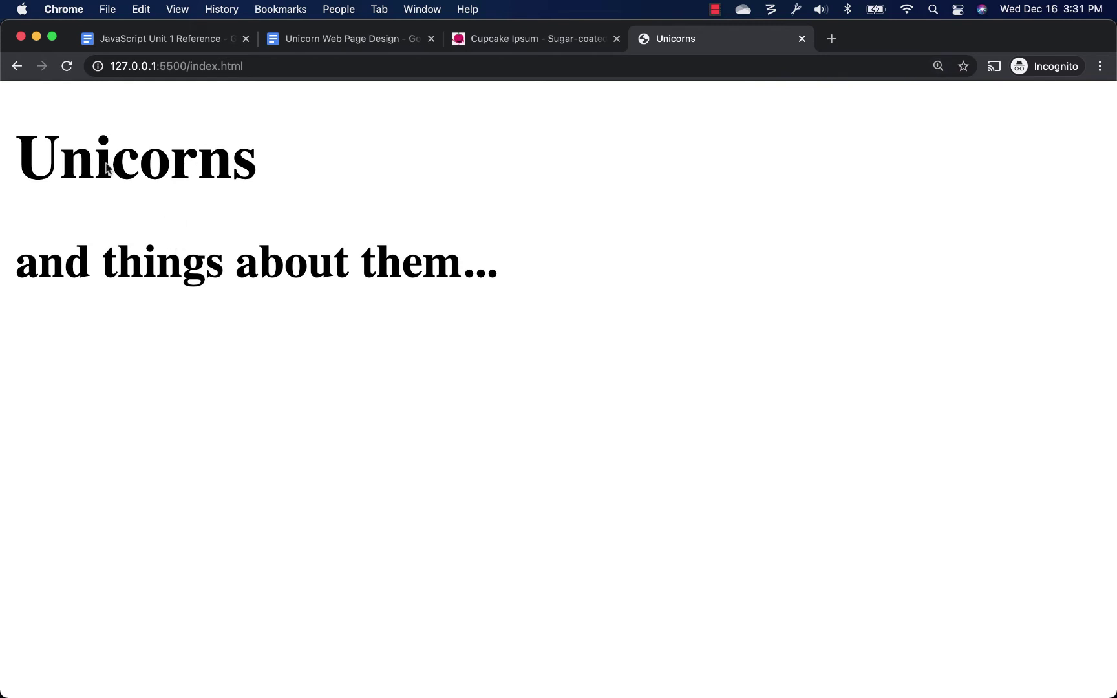
left_click_drag(91, 262, 333, 262)
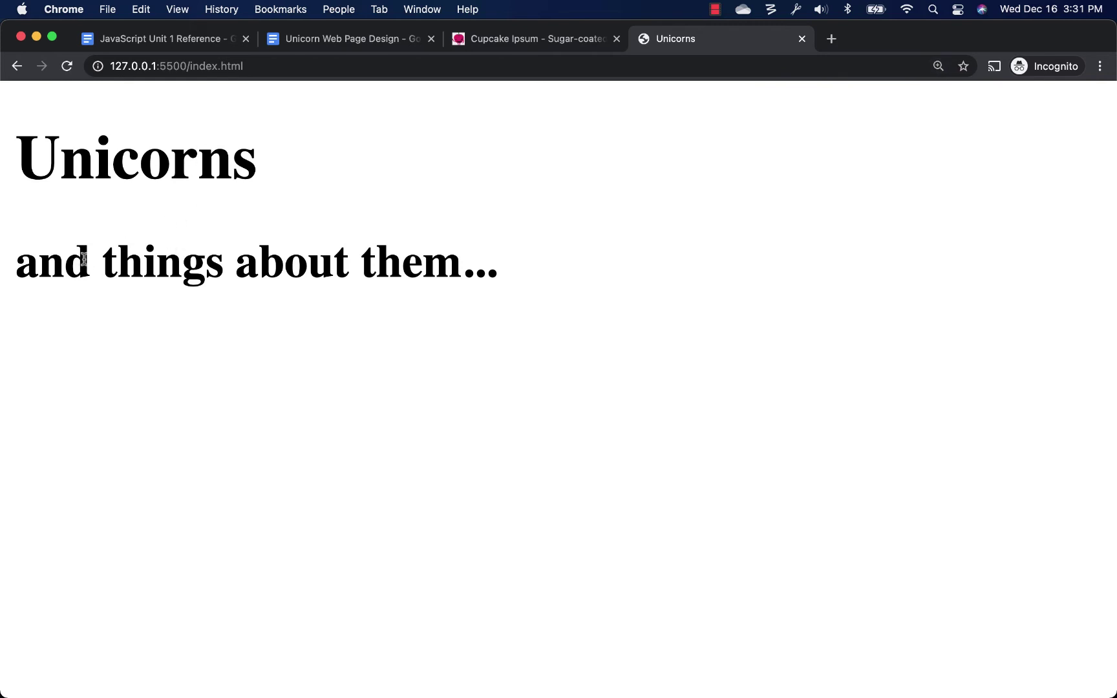
left_click(394, 197)
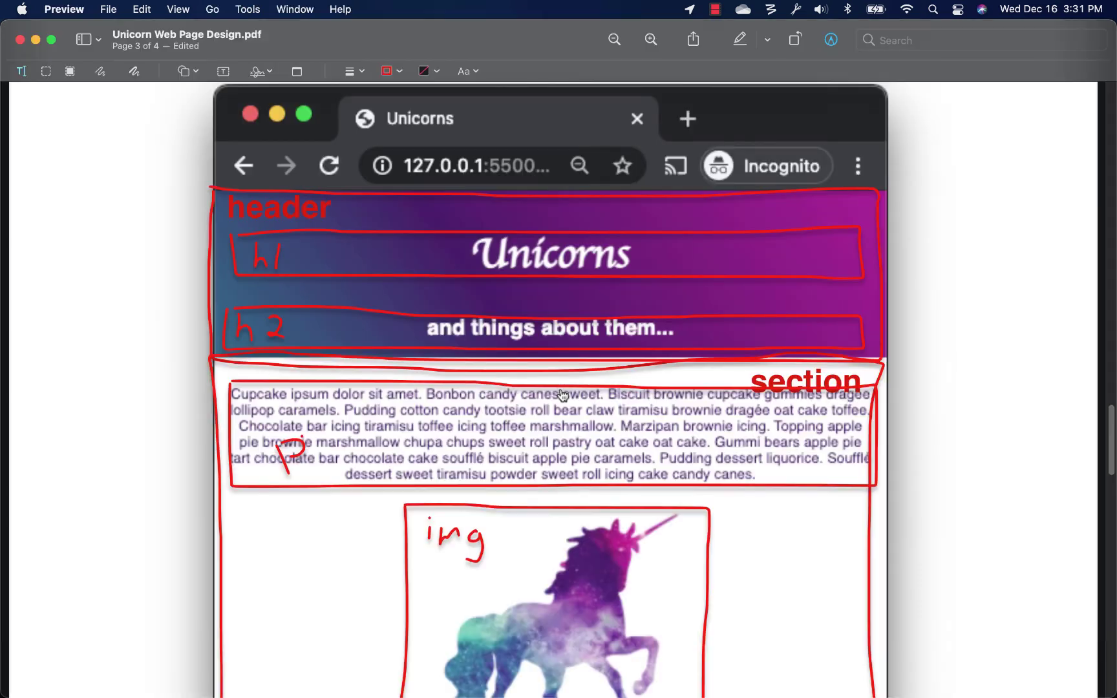
Step: Review the mockup's section and image parts, then open the Unicorn Web Page Design document
key("super+Tab")
scroll(559, 387, "up", 3)
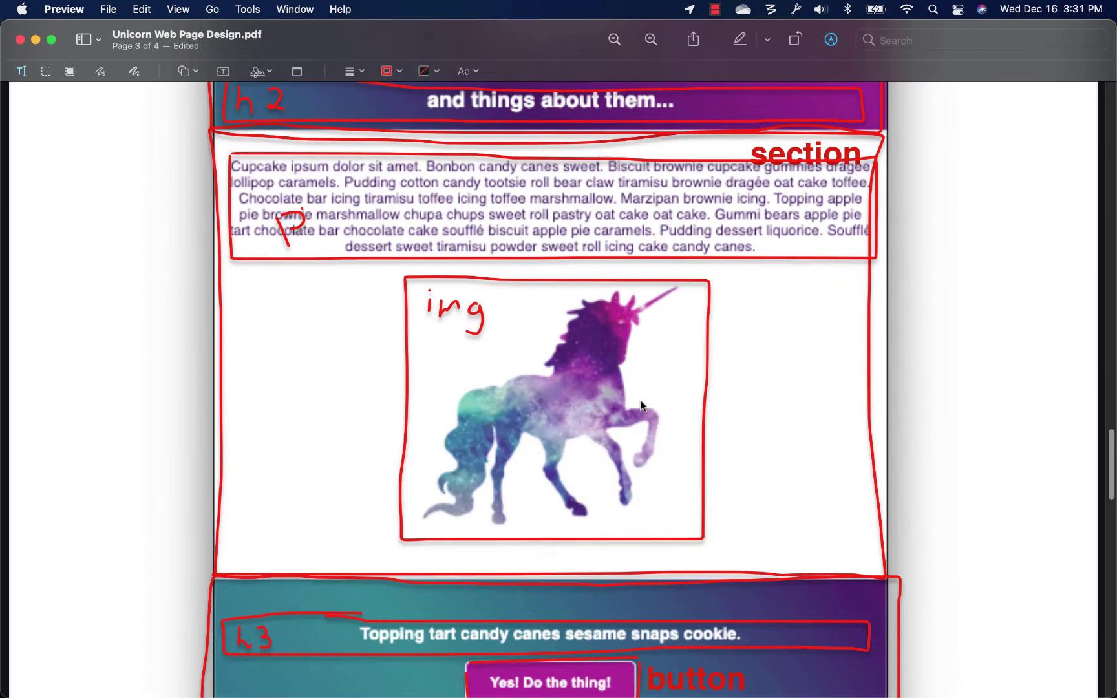
scroll(286, 220, "down", 5)
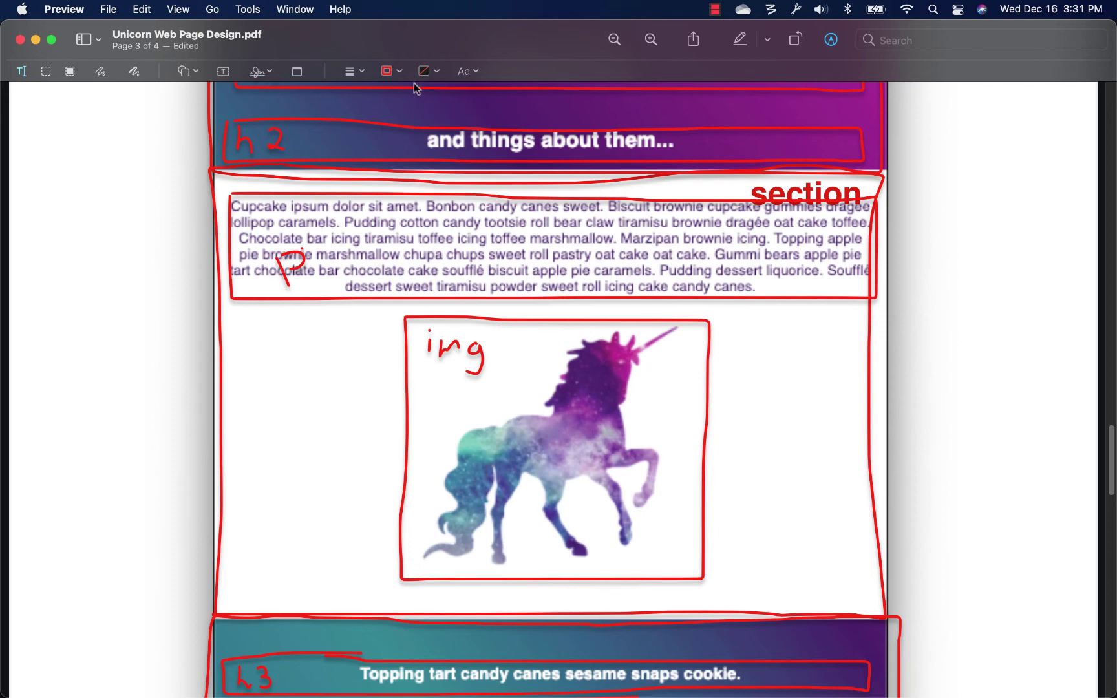
key("super+Tab")
left_click(361, 39)
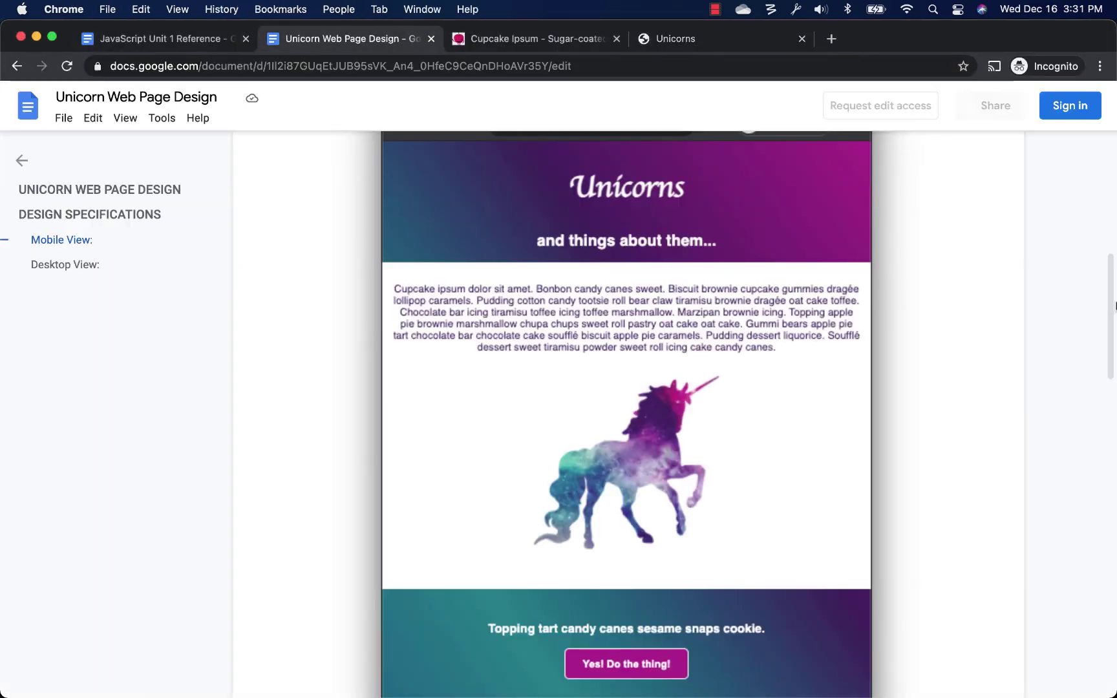
left_click_drag(1110, 290, 1054, 243)
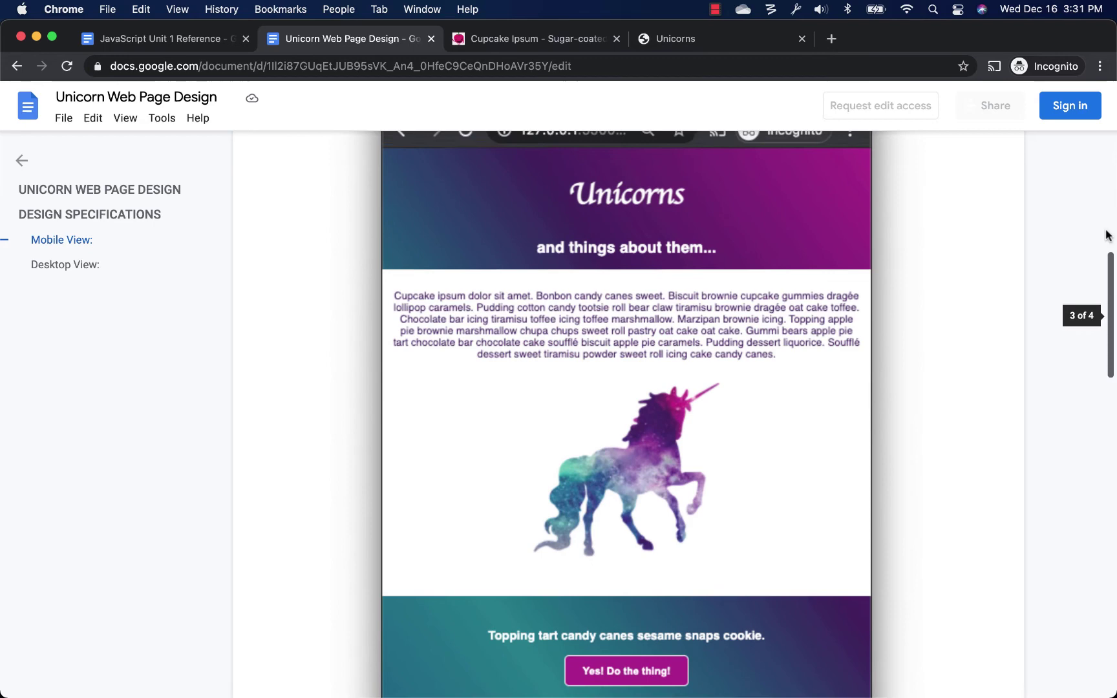
scroll(1053, 243, "up", 3)
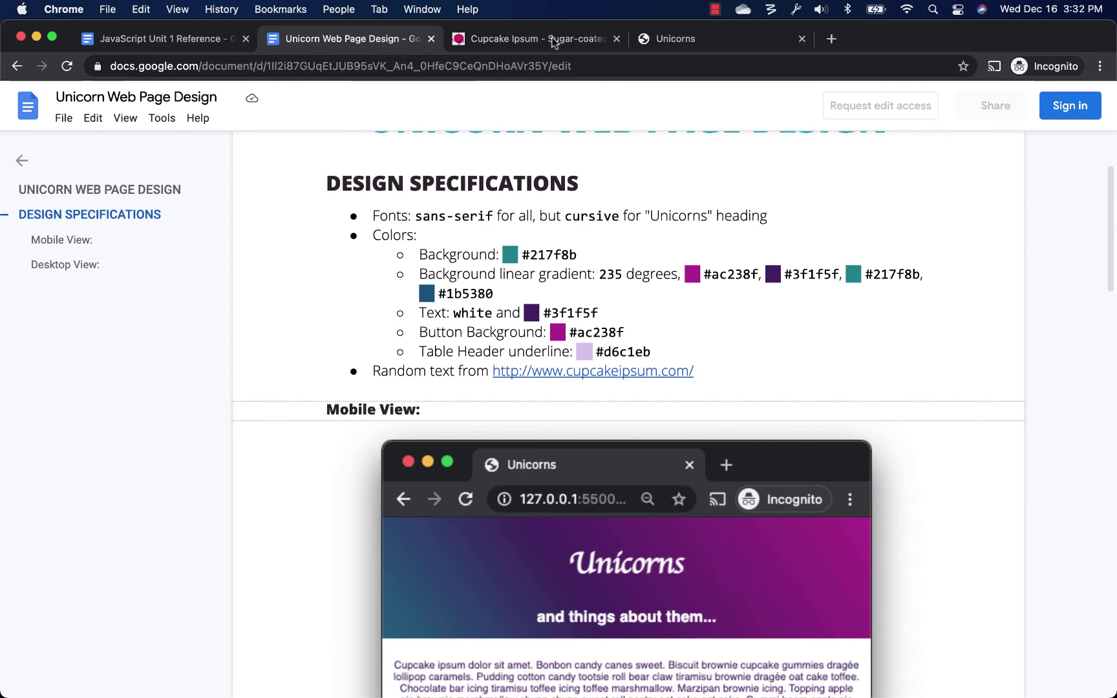
Step: Generate one long paragraph starting 'Cupcake ipsum dolor sit amet' and select the text
key("ctrl+Tab")
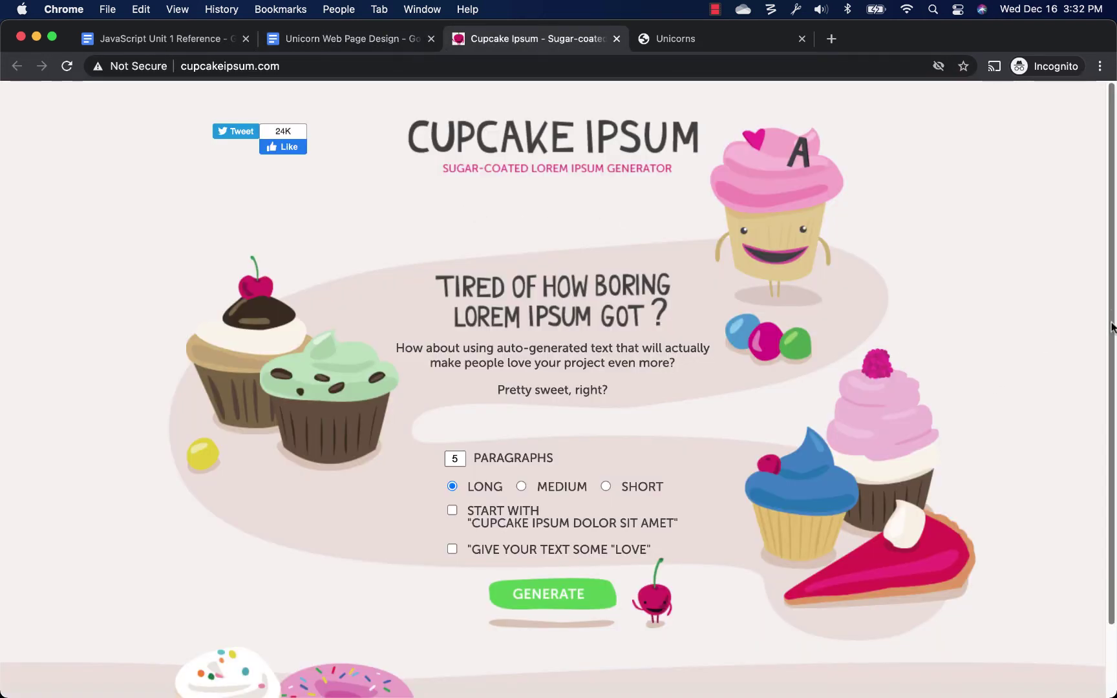
scroll(1102, 476, "down", 3)
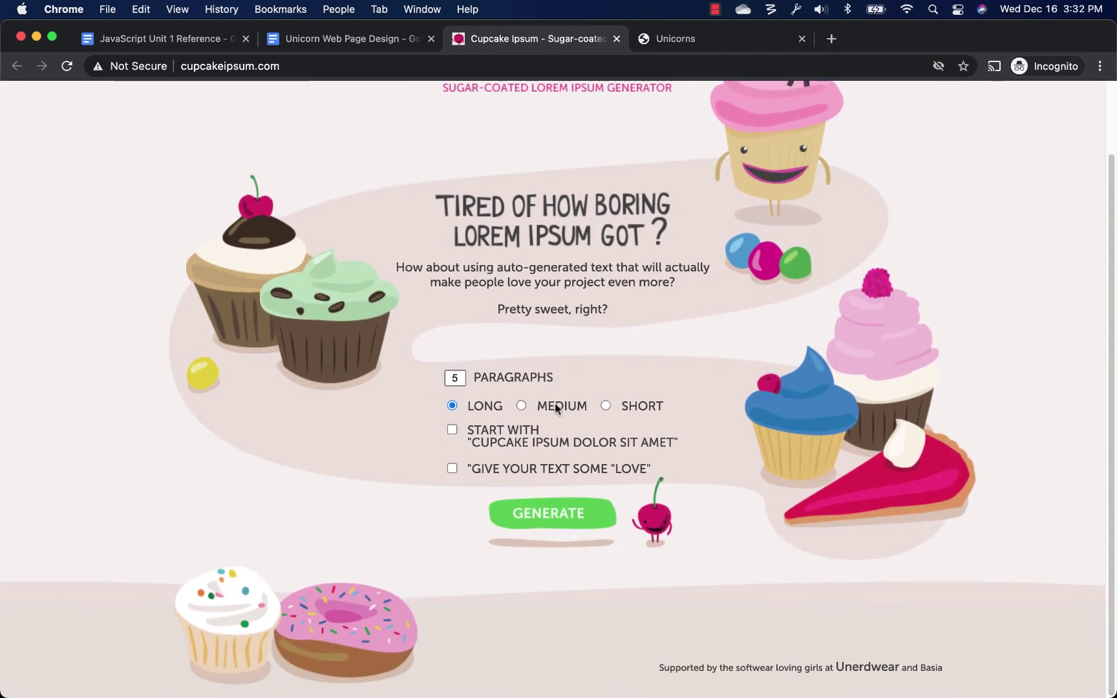
left_click(455, 380)
key("BackSpace")
type("1")
left_click(453, 429)
left_click(548, 513)
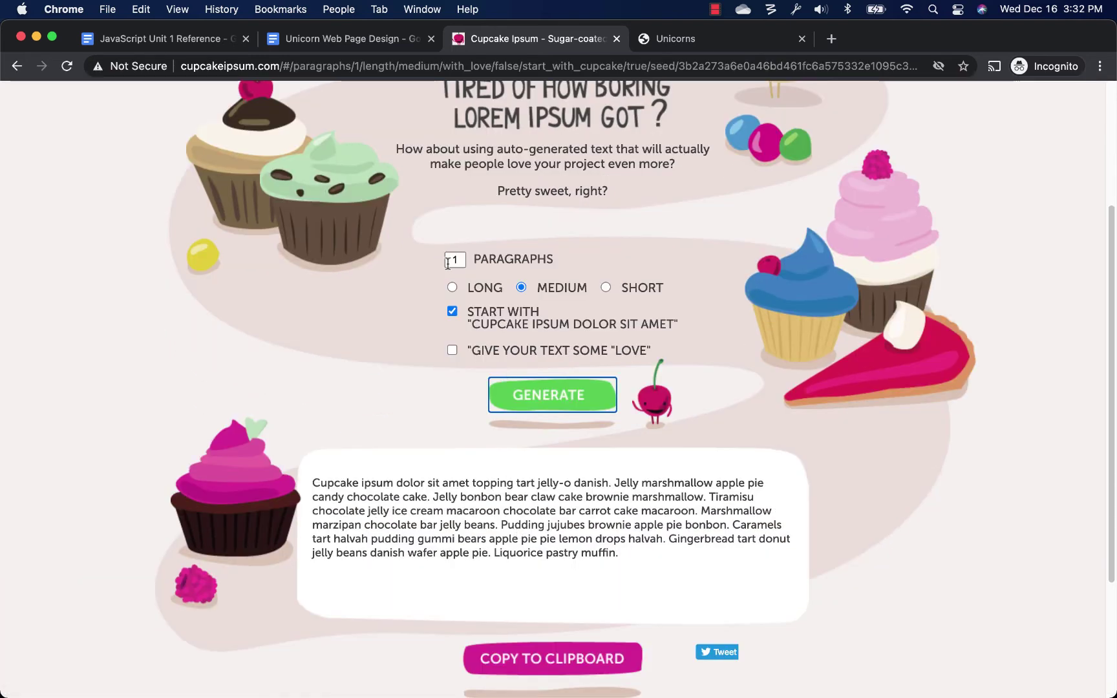
left_click(452, 287)
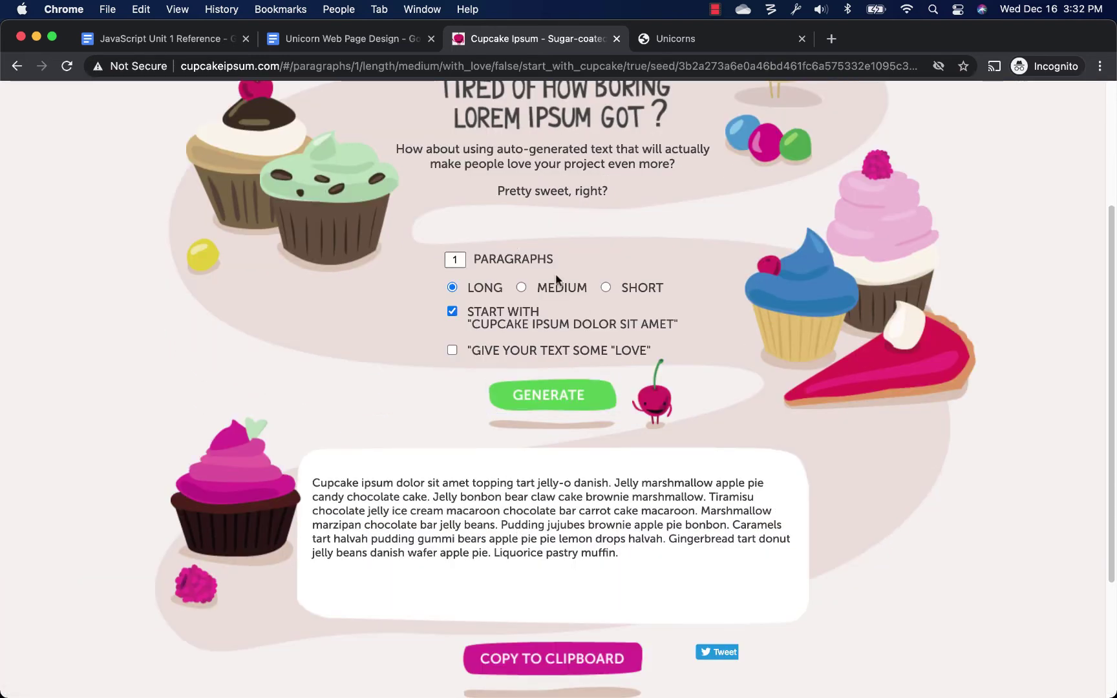
left_click(569, 394)
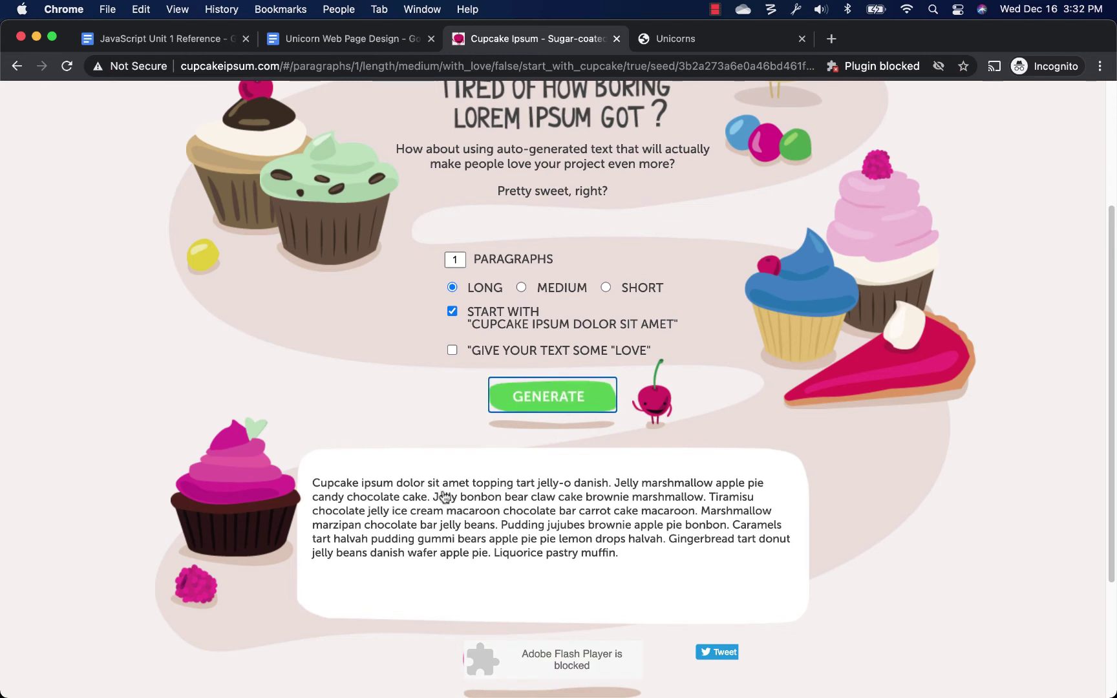
scroll(327, 495, "down", 1)
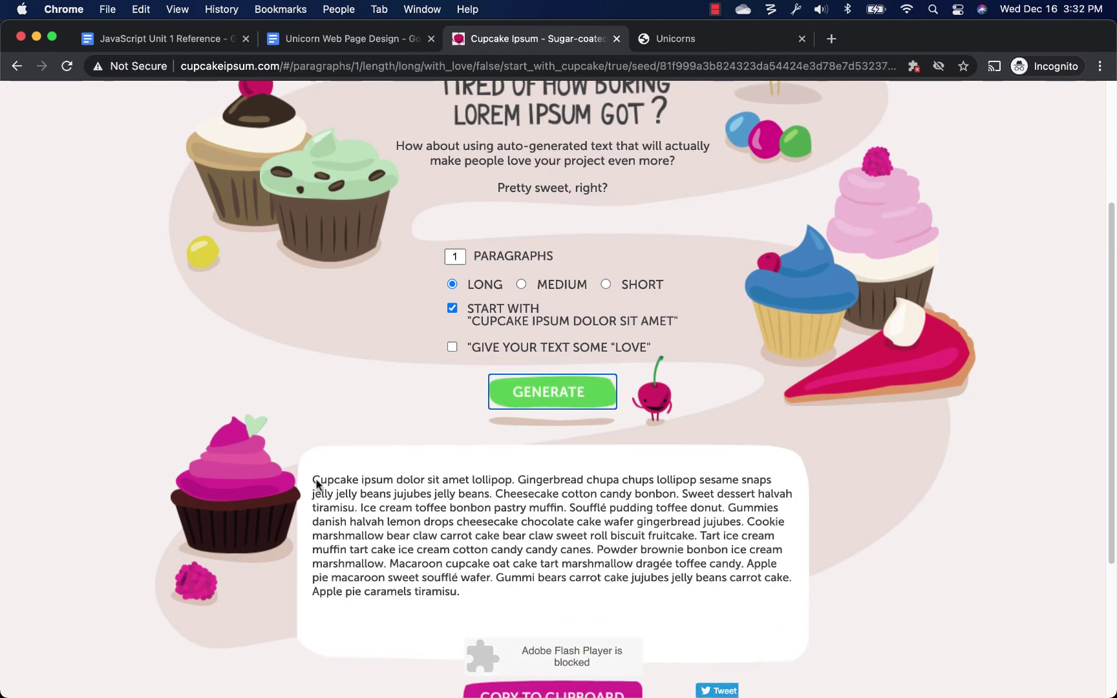
left_click_drag(460, 592, 468, 438)
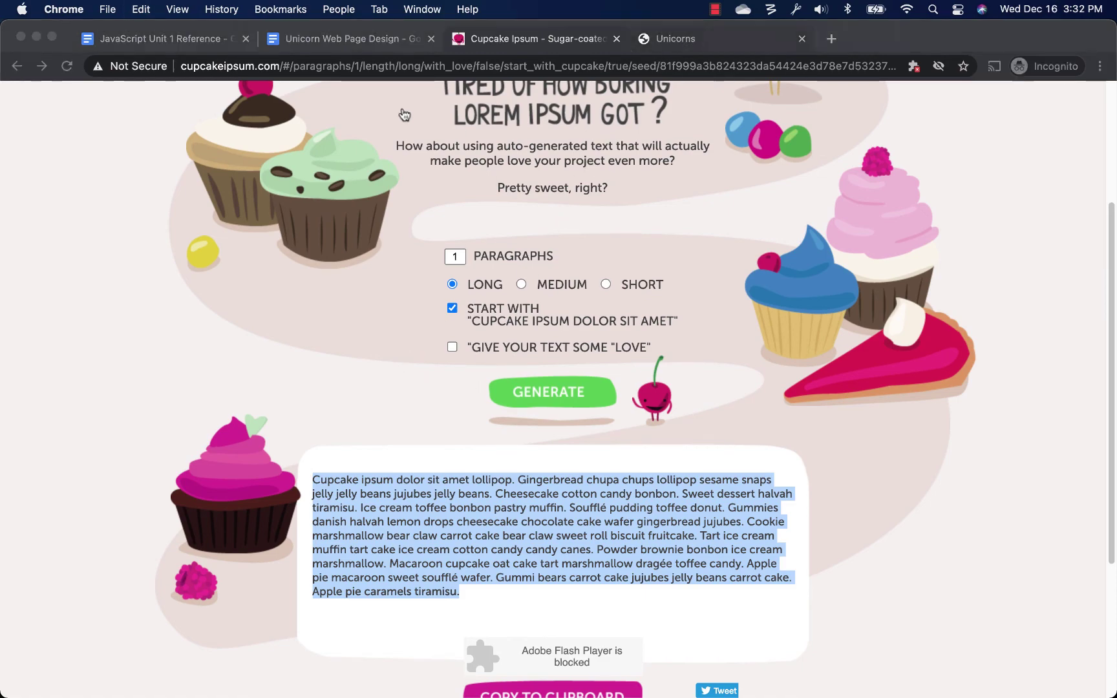
key("super+Tab")
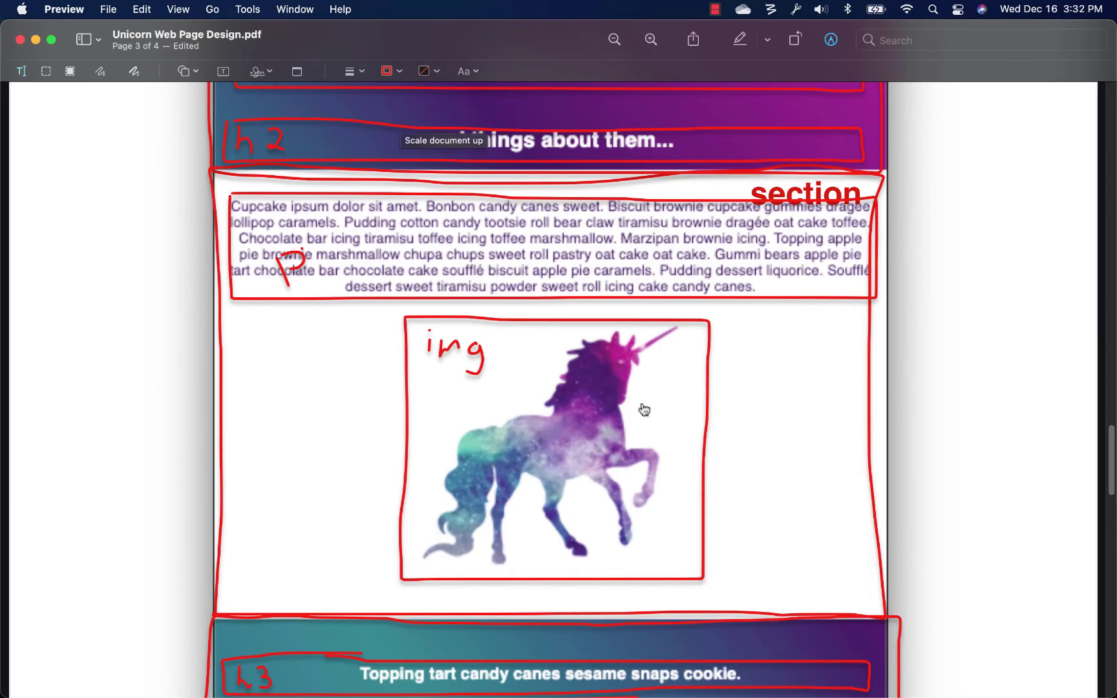
Step: Below the header, add a section with a paragraph of pasted cupcake ipsum text
key("super+Tab")
left_click(504, 381)
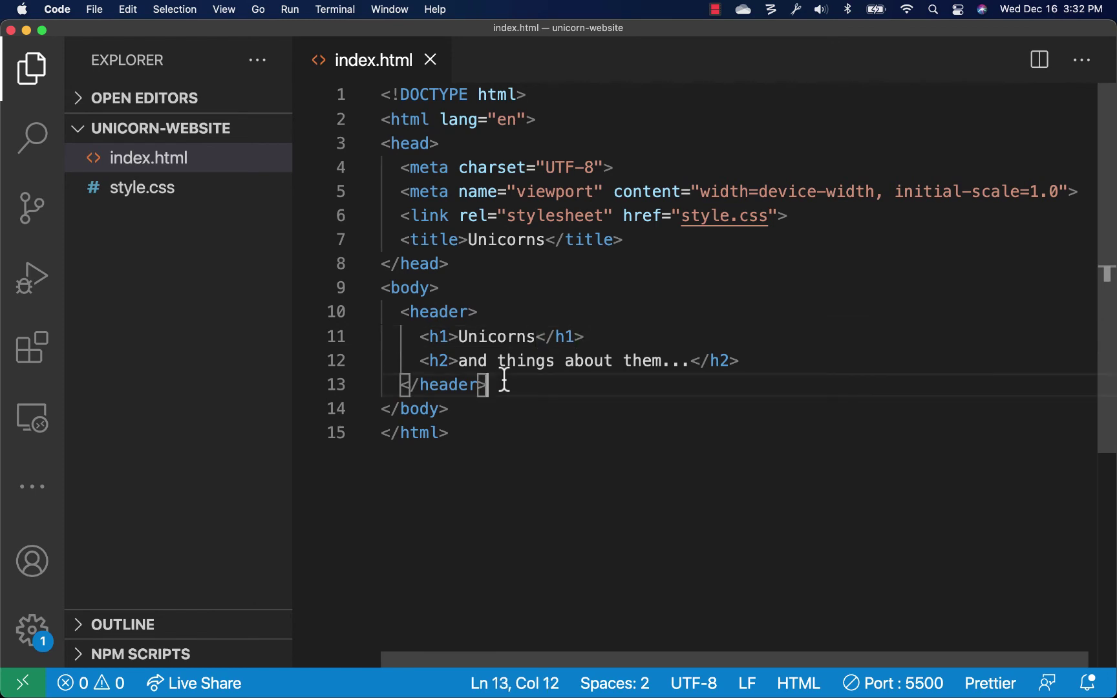
key("Return")
type("section")
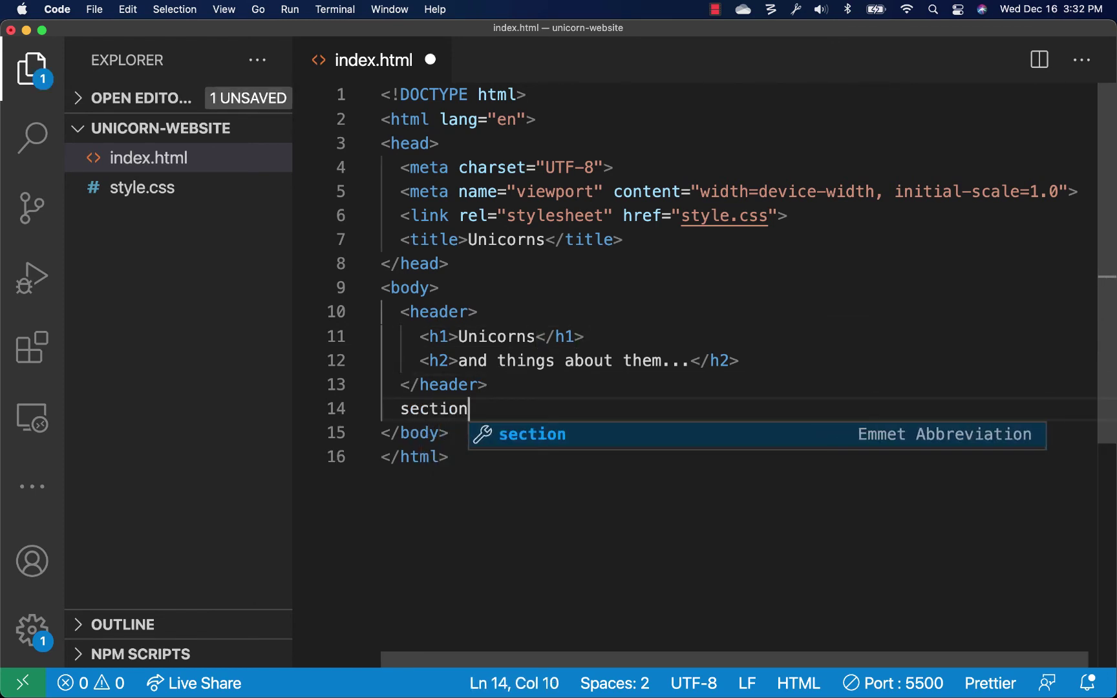
key("Tab")
key("Return")
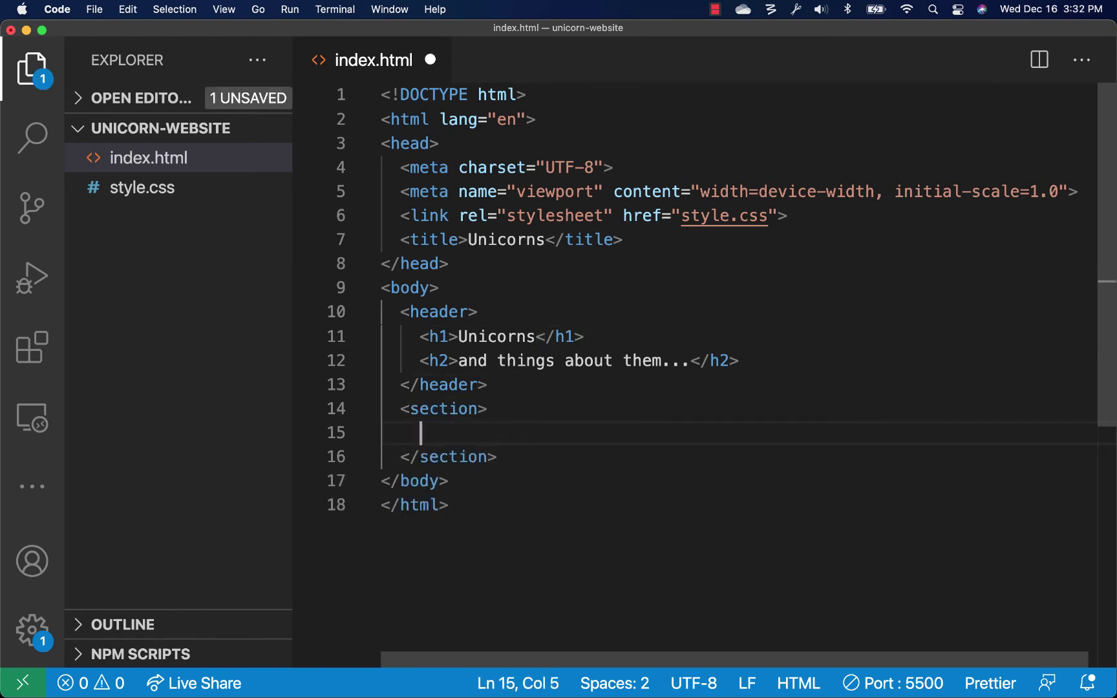
type("p")
key("Tab")
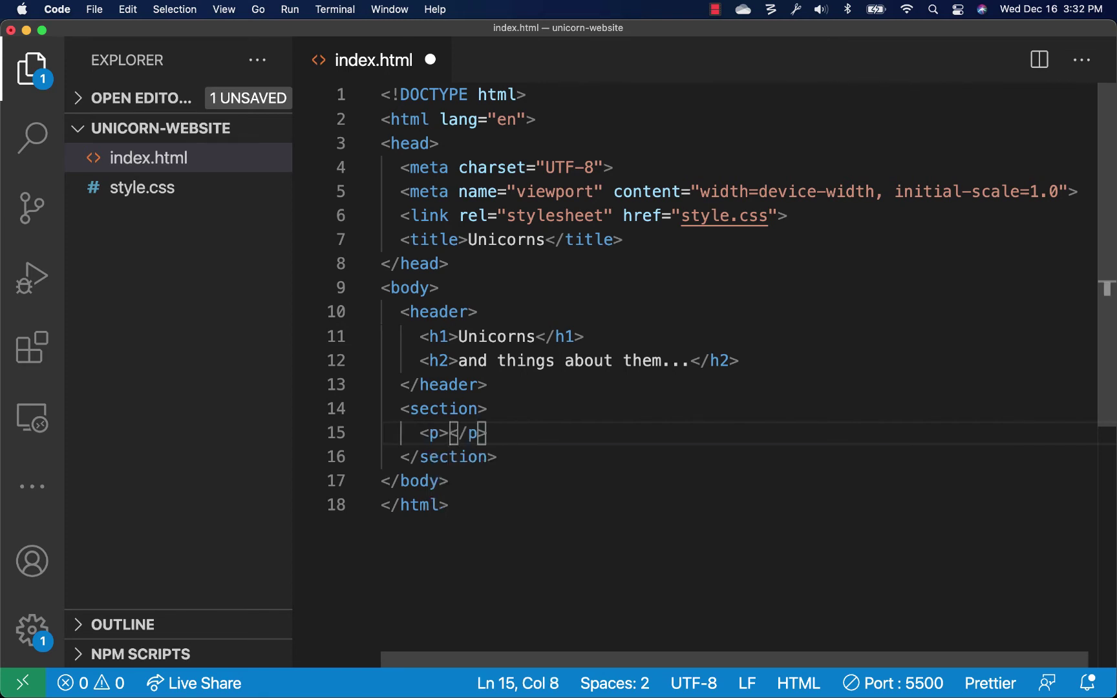
key("super+v")
key("super+Left")
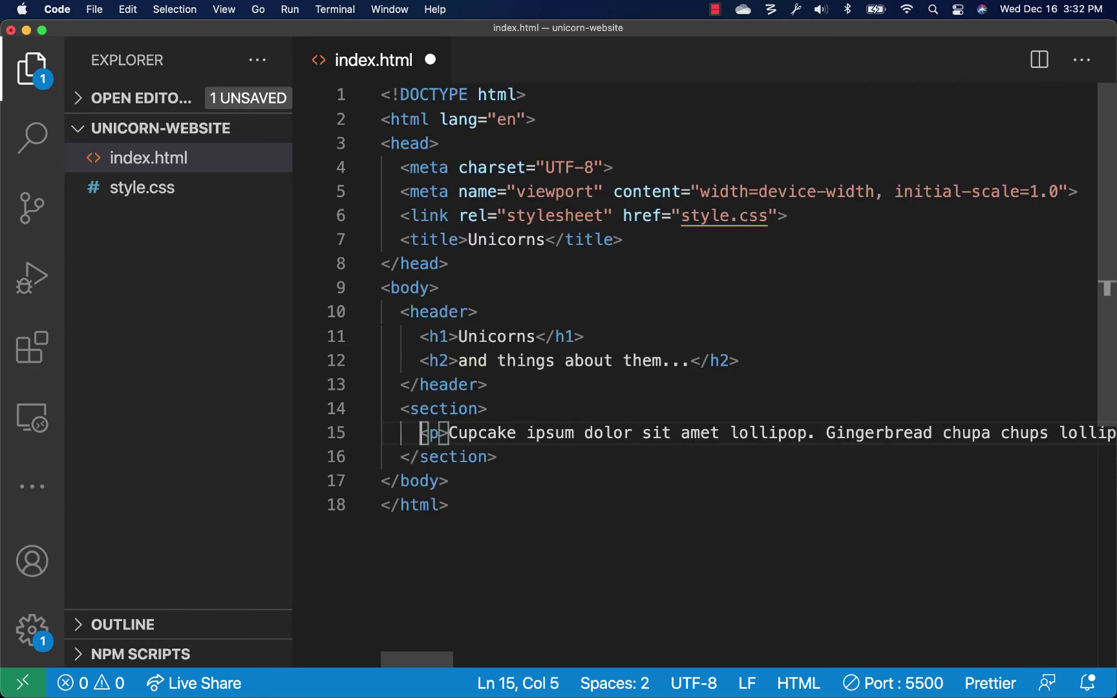
key("super+Right")
key("Return")
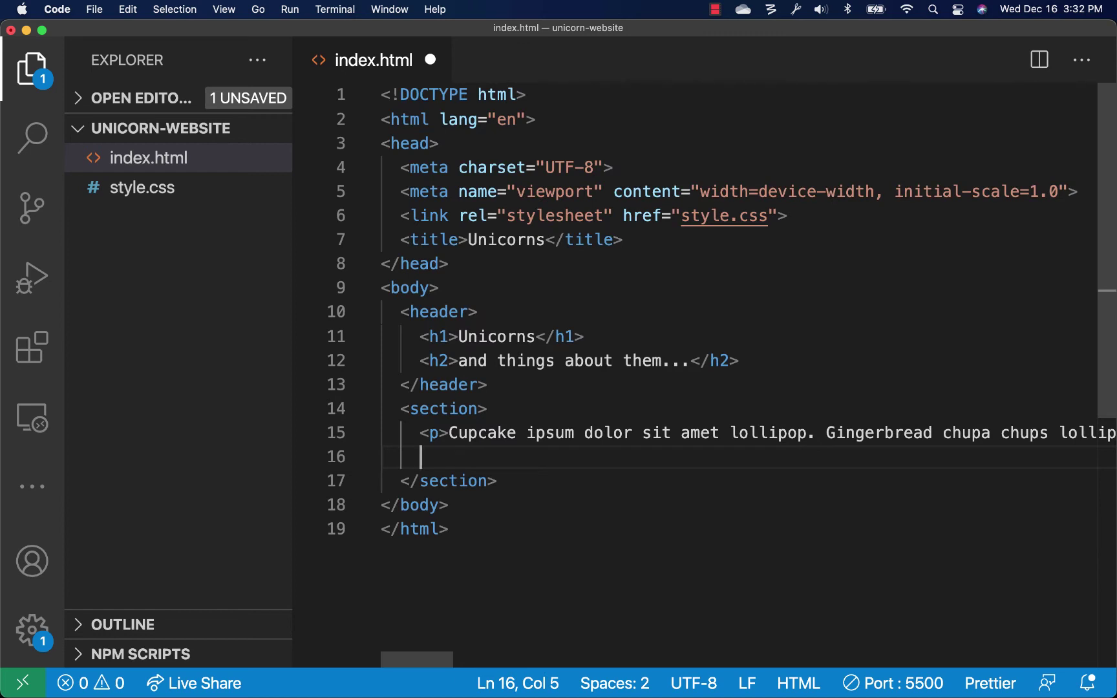
type("<img")
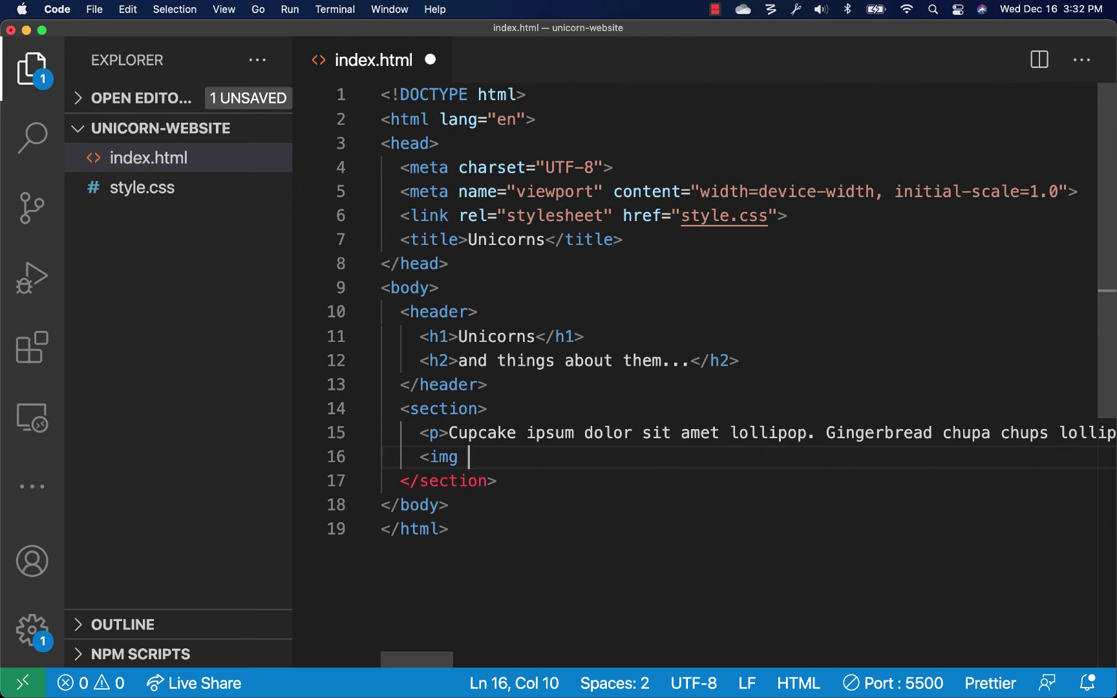
type(" >")
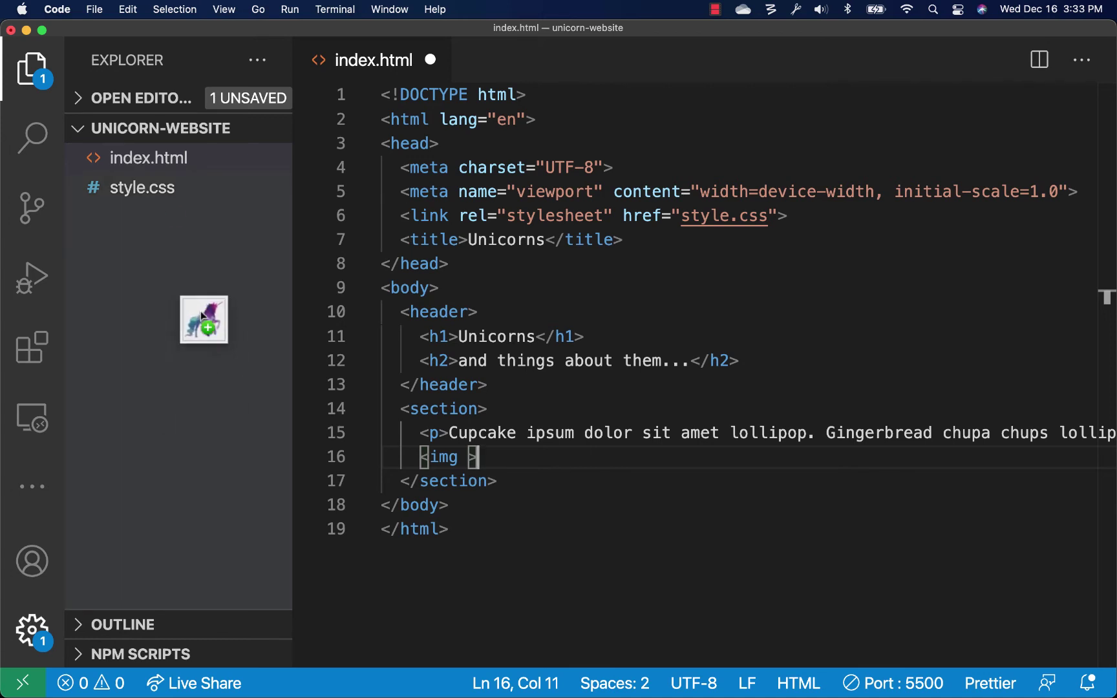
Step: Drag unicorn.png into the unicorn-website project and preview the image
left_click_drag(201, 306, 201, 311)
left_click(161, 222)
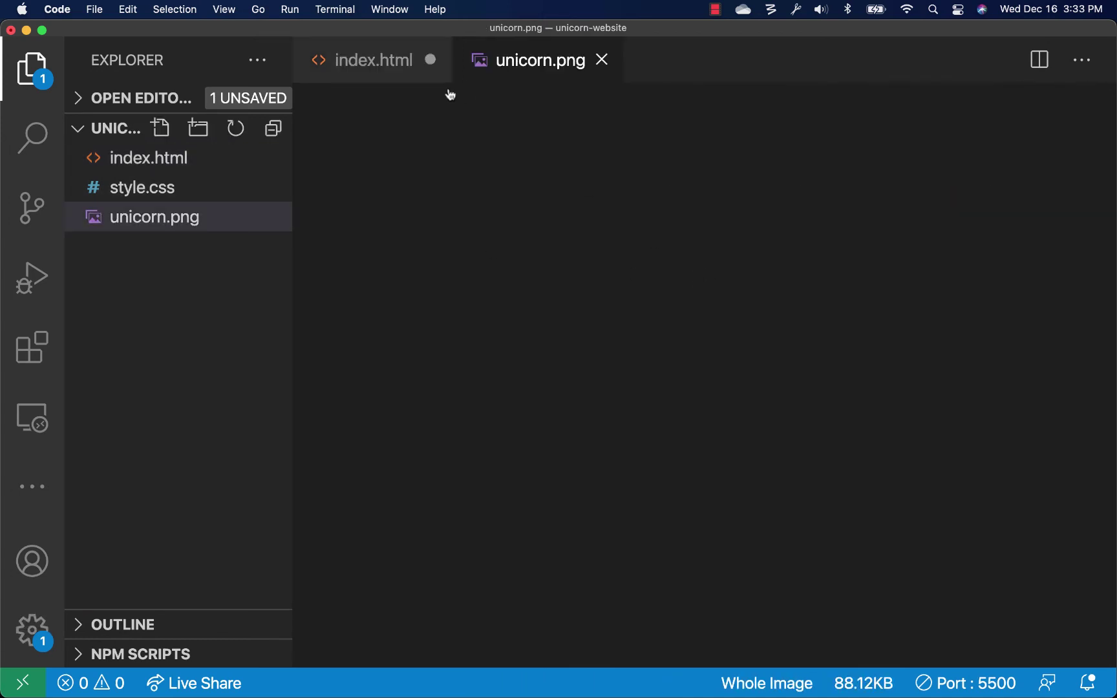
key("ctrl+Tab")
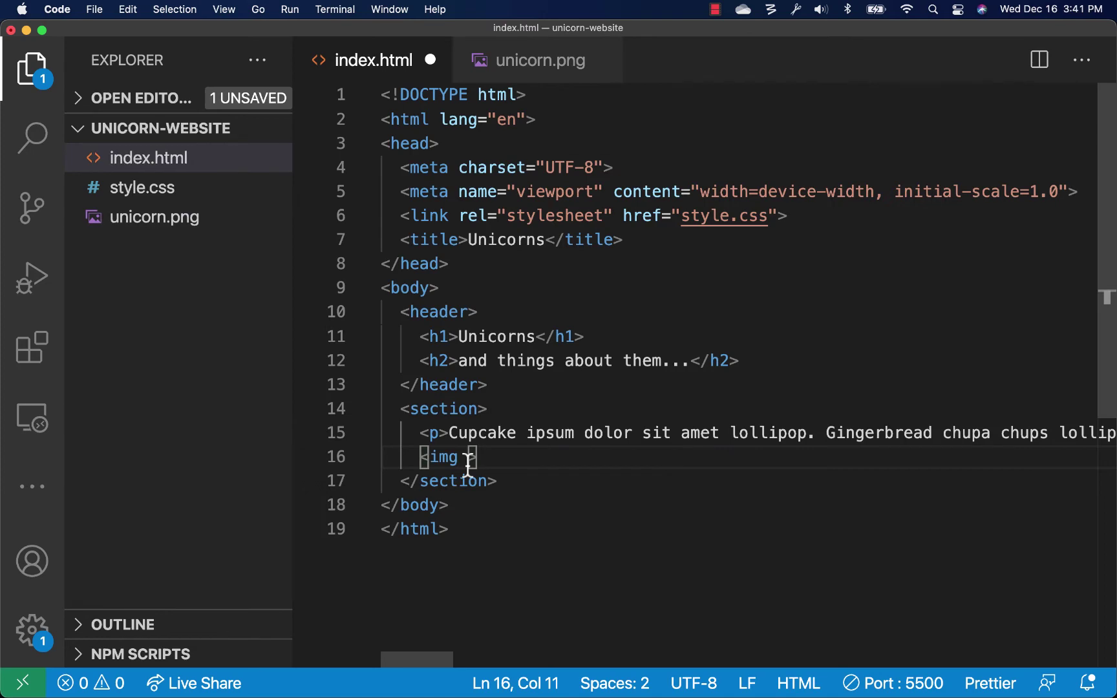
key("super+Tab")
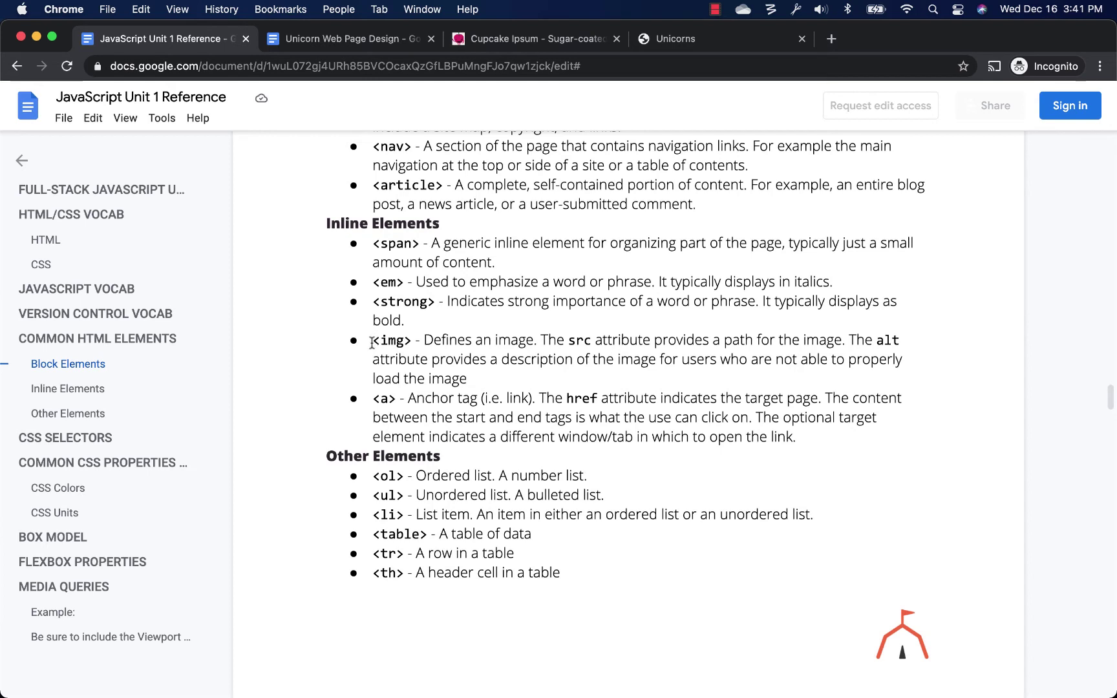
left_click_drag(373, 340, 467, 379)
left_click(477, 385)
left_click_drag(568, 340, 594, 339)
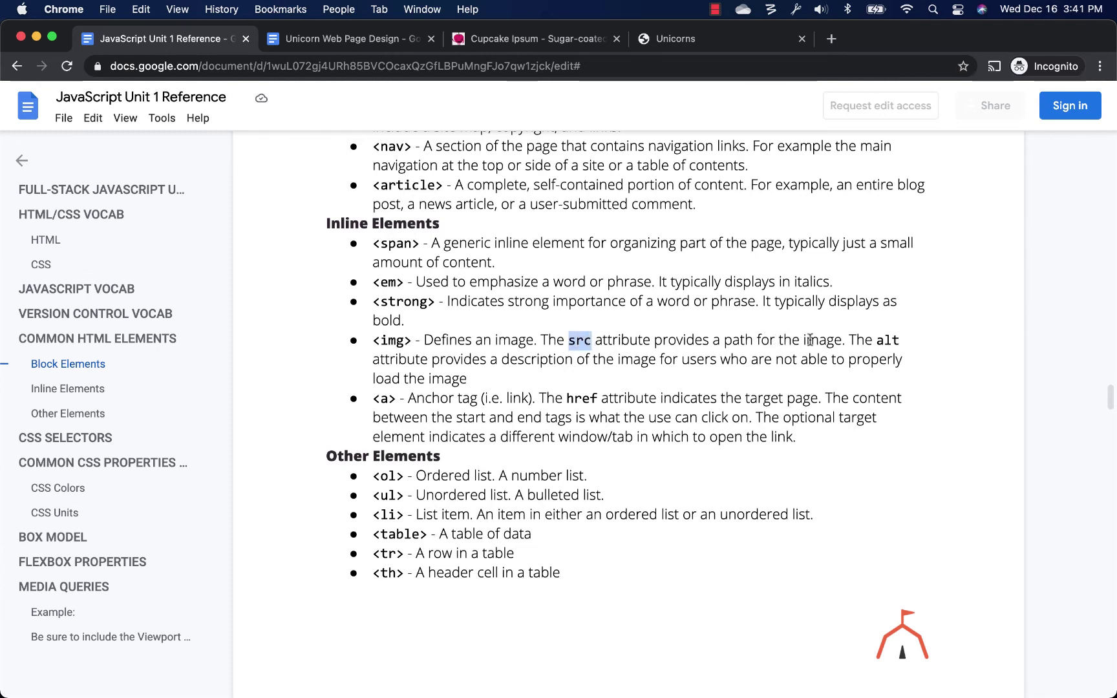
left_click_drag(875, 339, 898, 340)
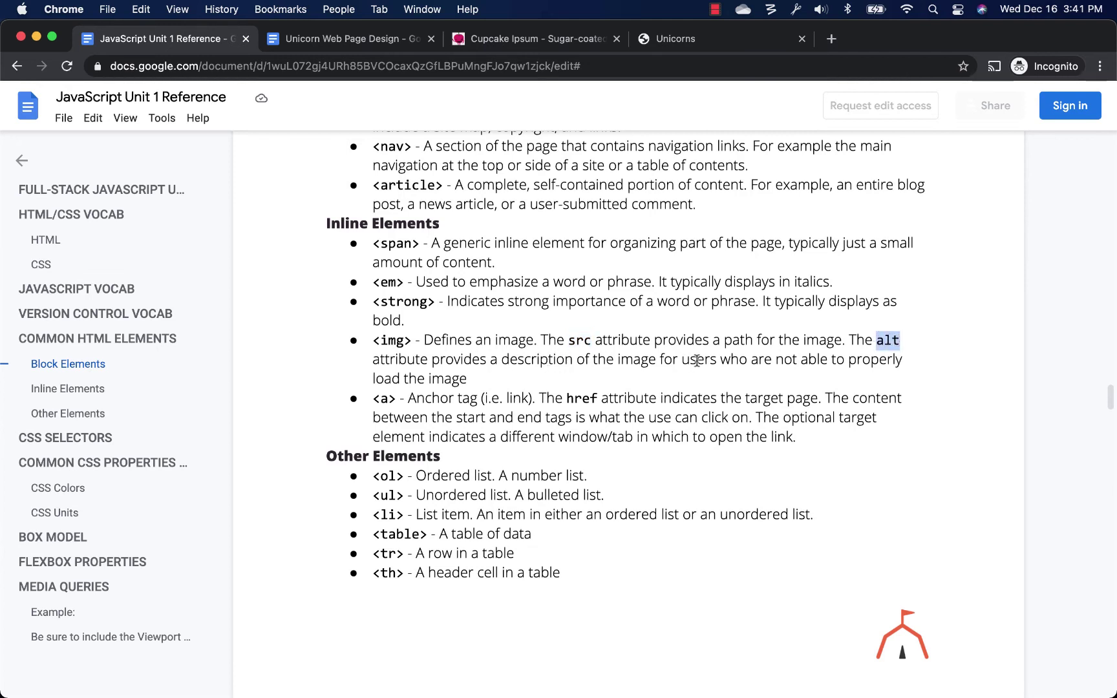
left_click(485, 379)
left_click(830, 39)
type("ht")
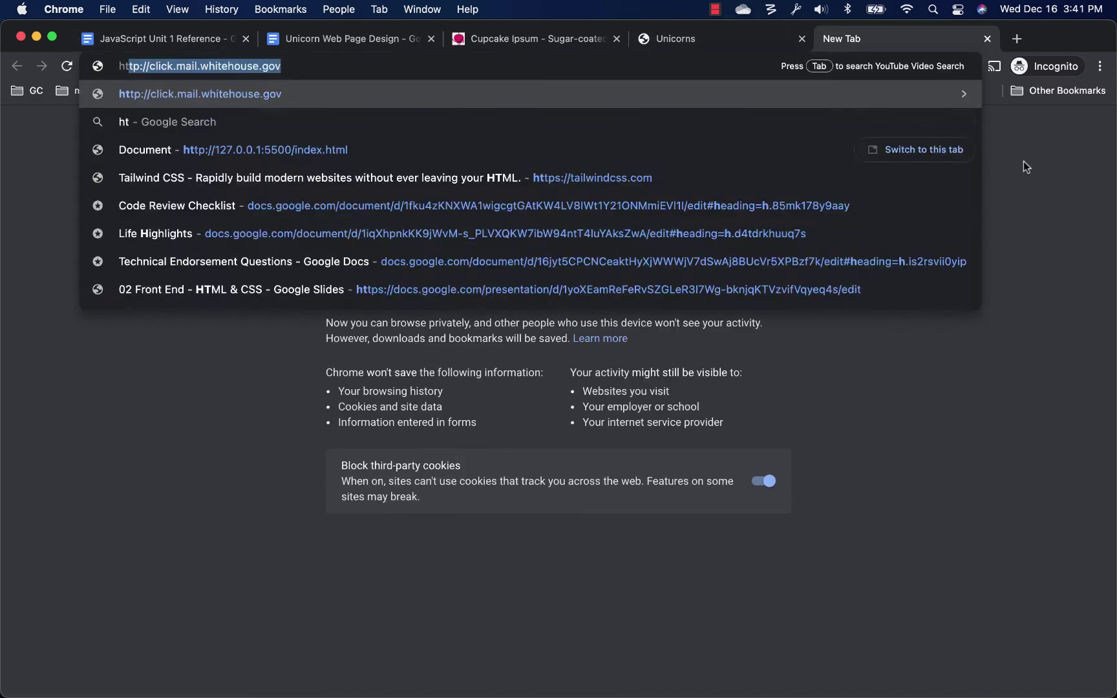
type("ml img tag")
key("Return")
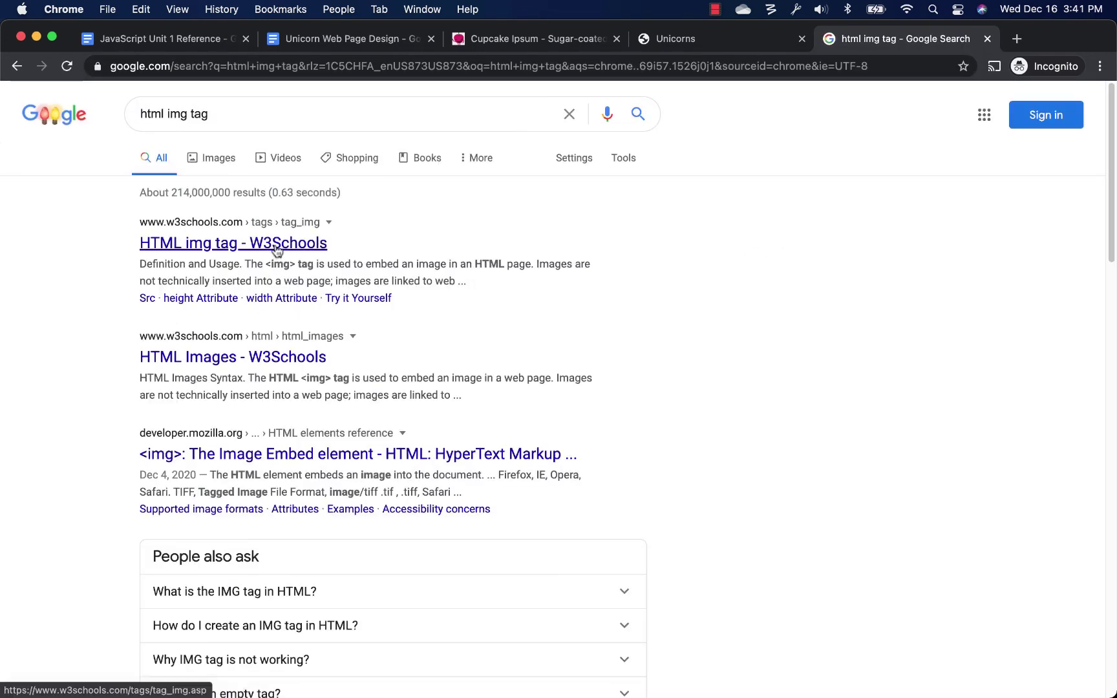
left_click(251, 242)
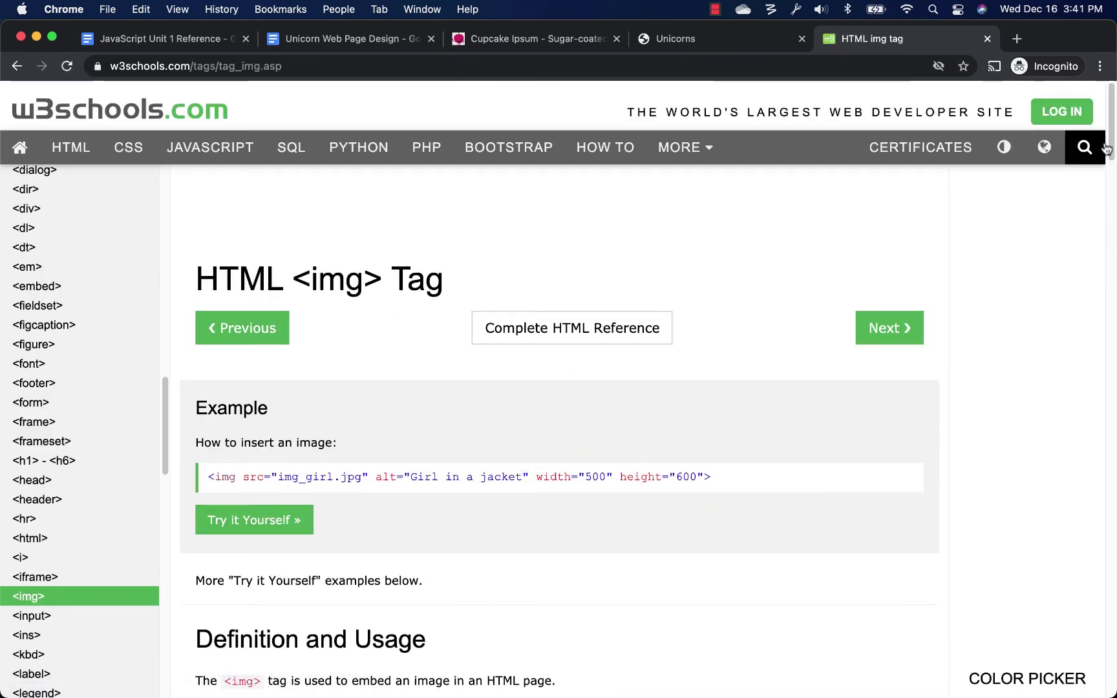
mouse_move(1111, 148)
left_mouse_down()
mouse_move(1111, 201)
mouse_move(995, 36)
left_mouse_up()
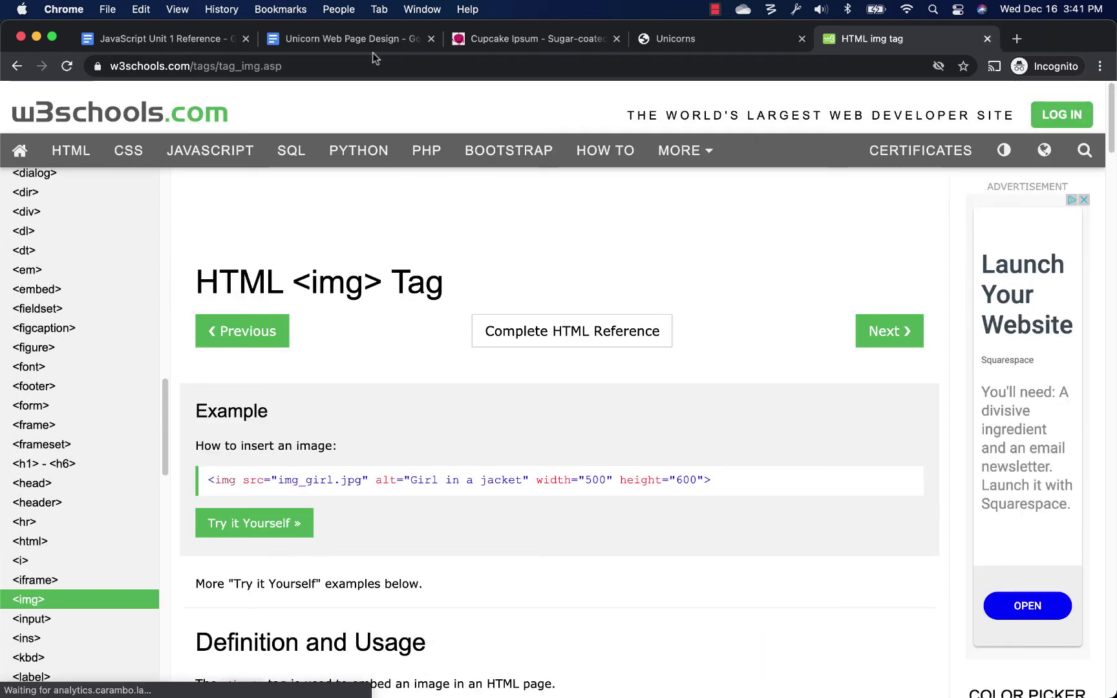
left_click(107, 45)
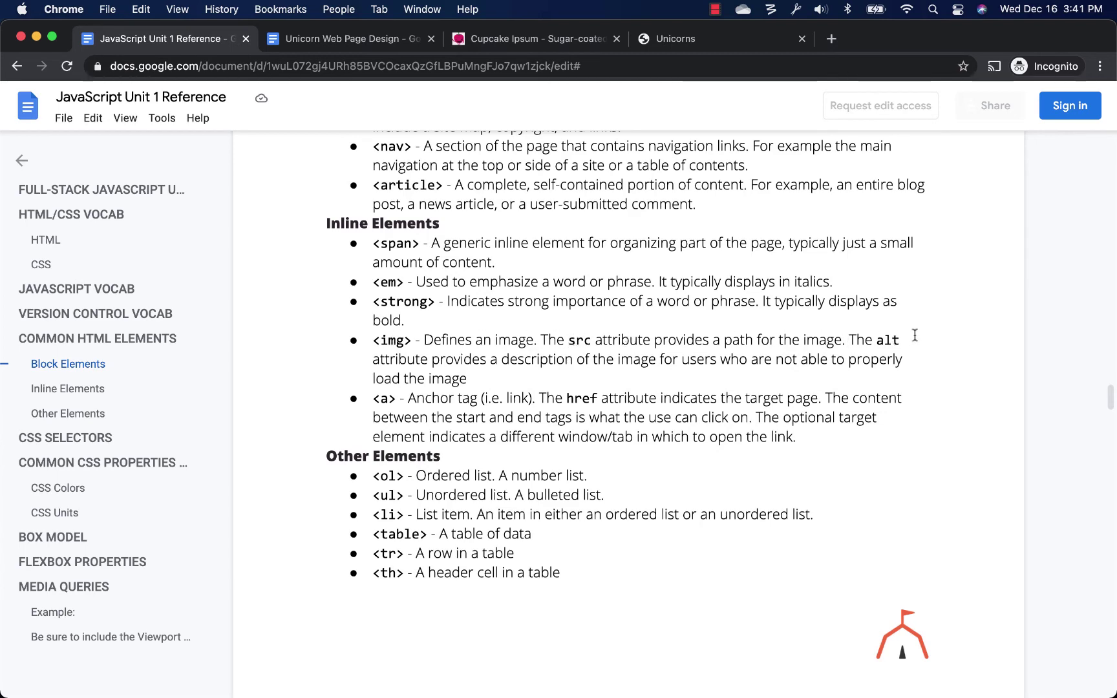
Step: Set the img tag's src to unicorn.png and alt to 'a unicorn', then save index.html
key("super+Tab")
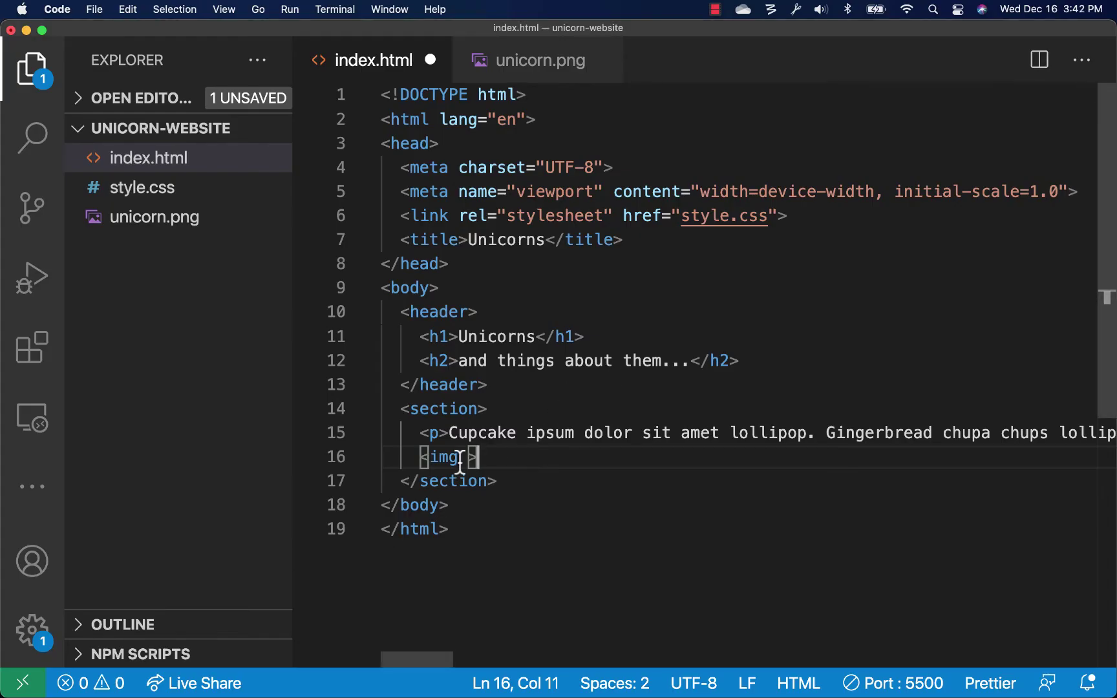
left_click(467, 457)
type("src=")
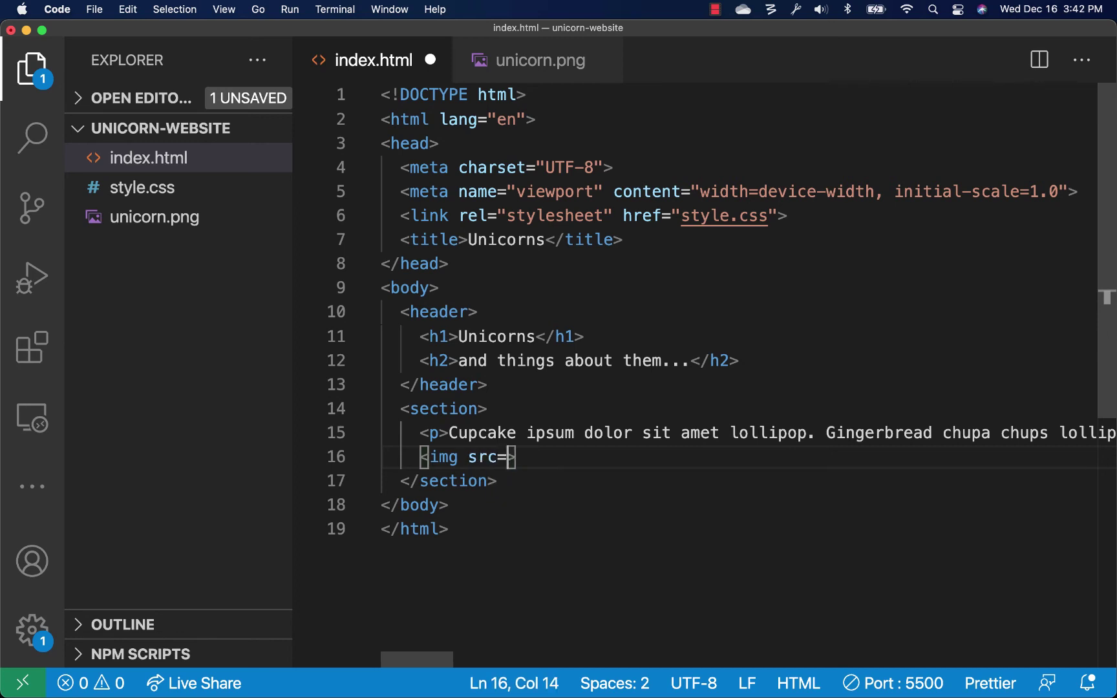
type("\"\" alt=")
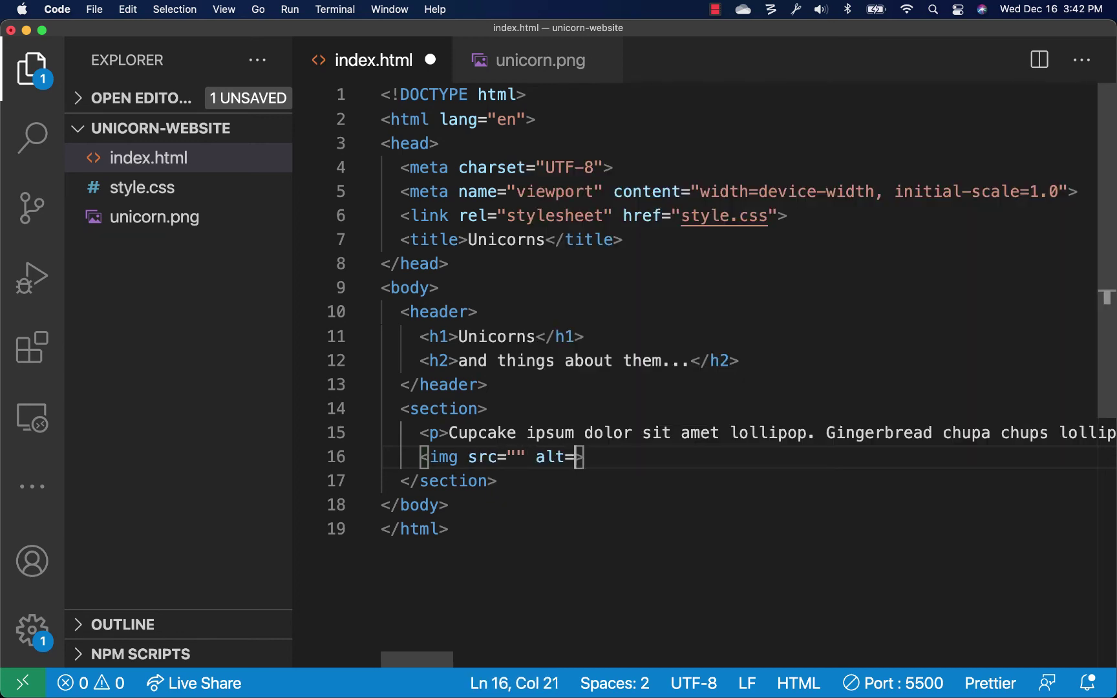
type("\"")
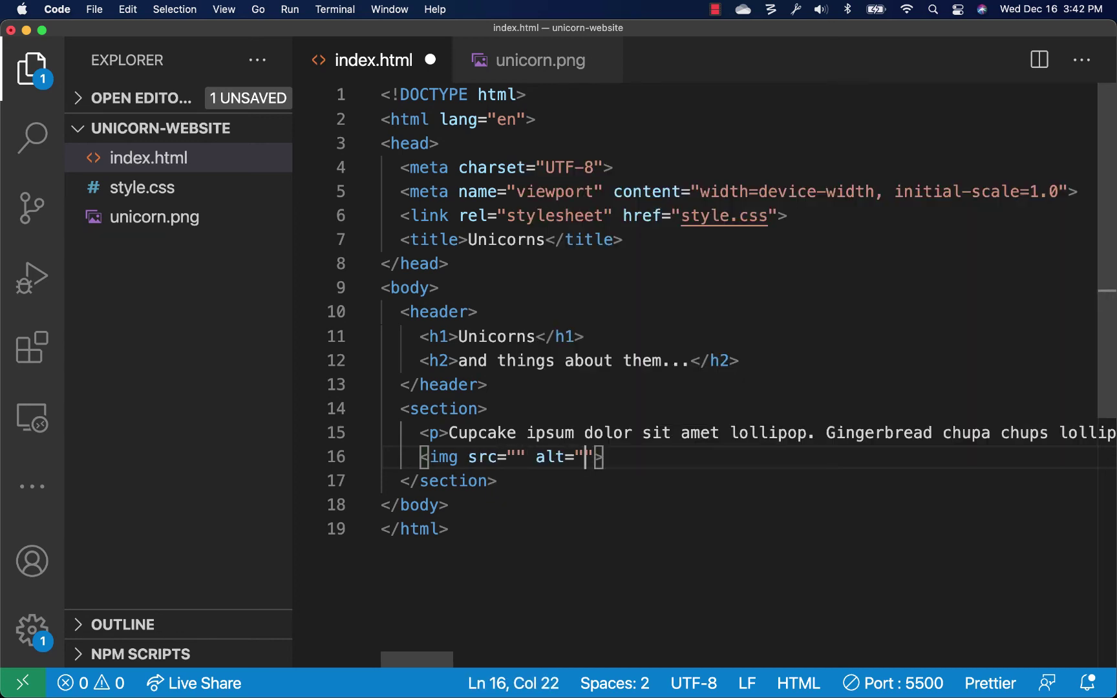
type("a ")
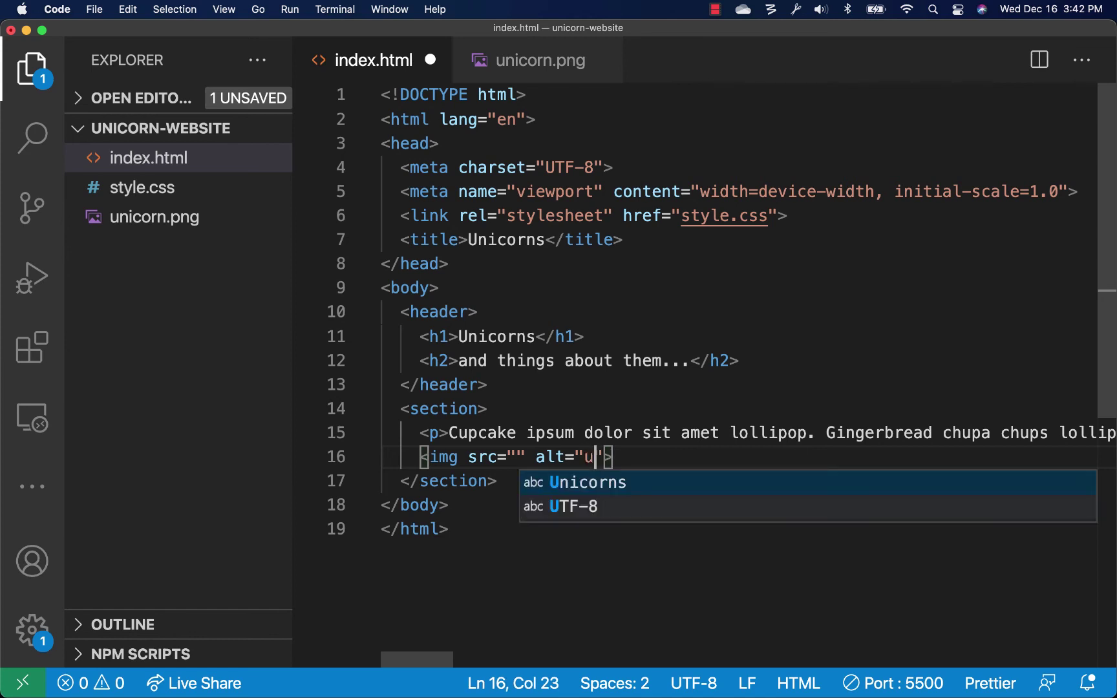
type("unicorn")
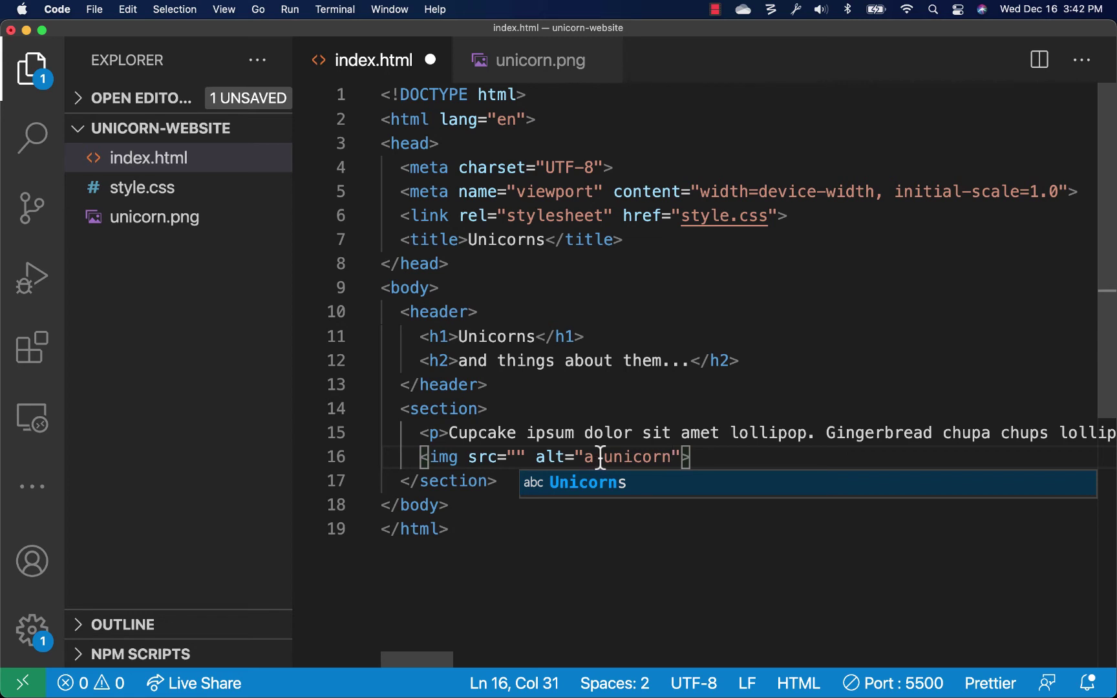
left_click(516, 457)
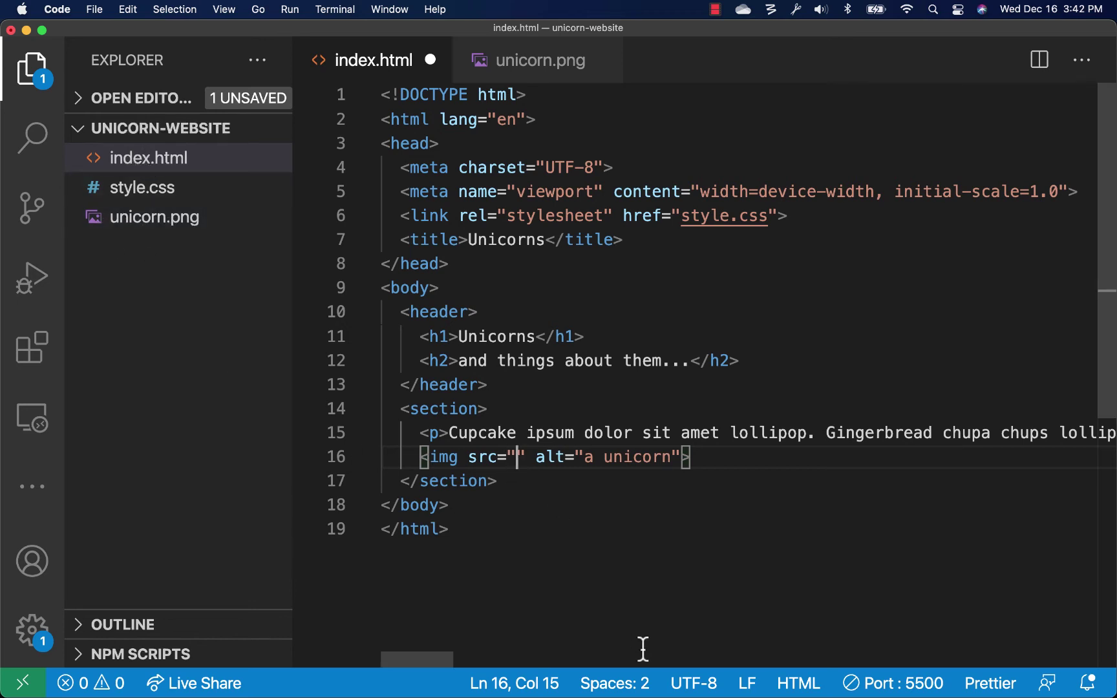
type("unic")
key("Return")
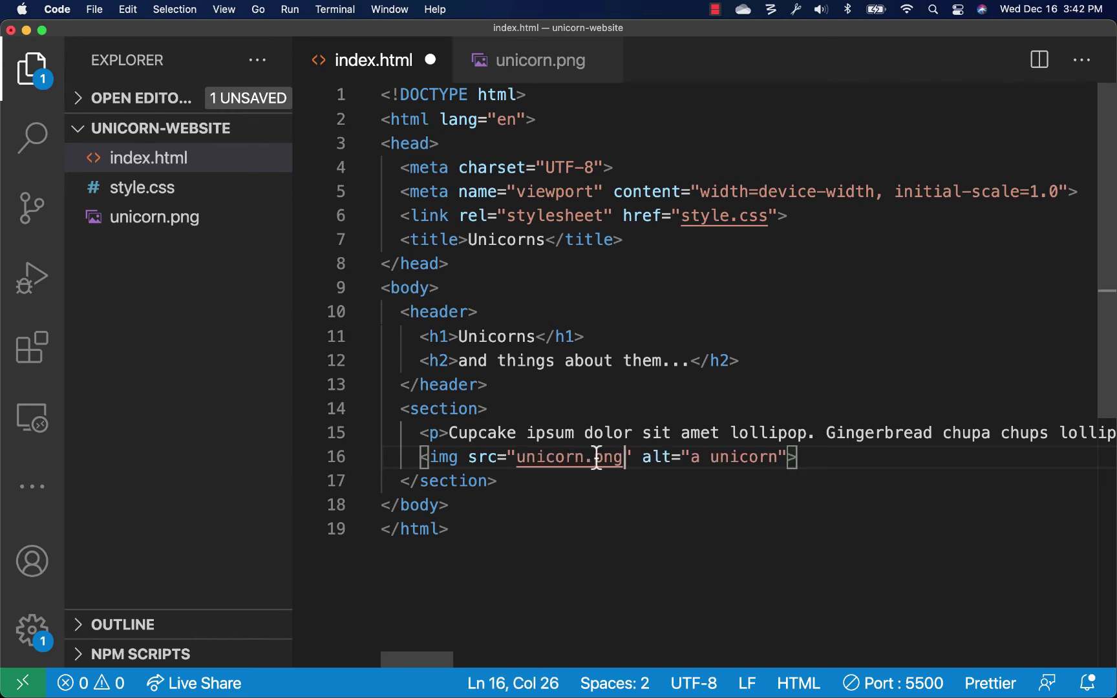
mouse_move(193, 244)
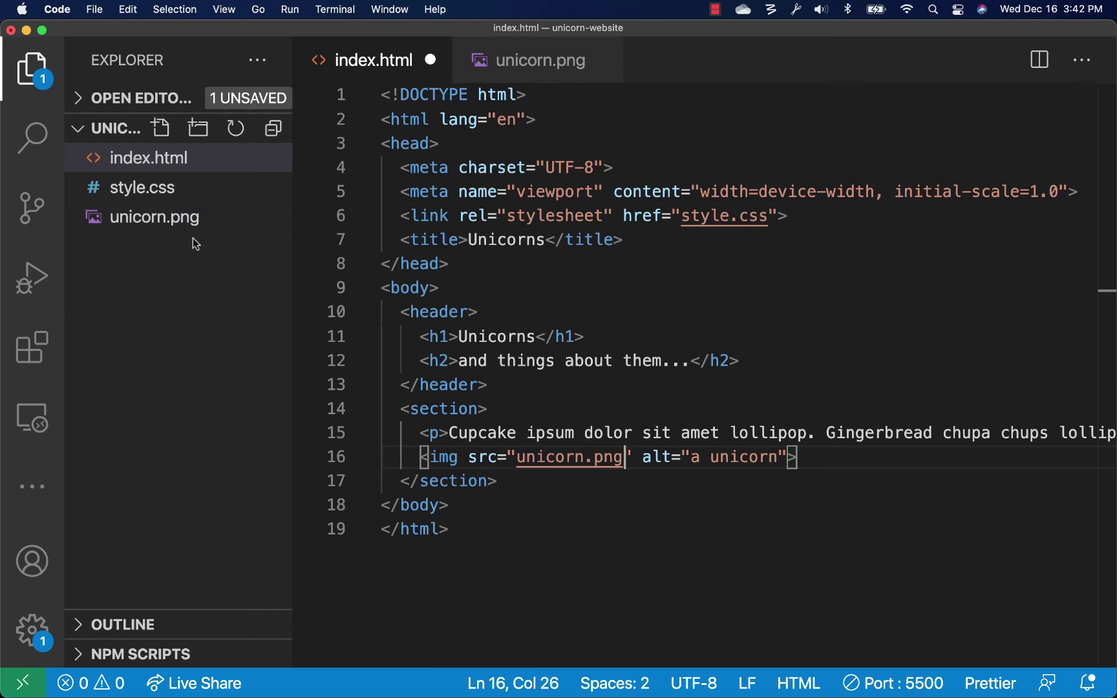
left_click(765, 471)
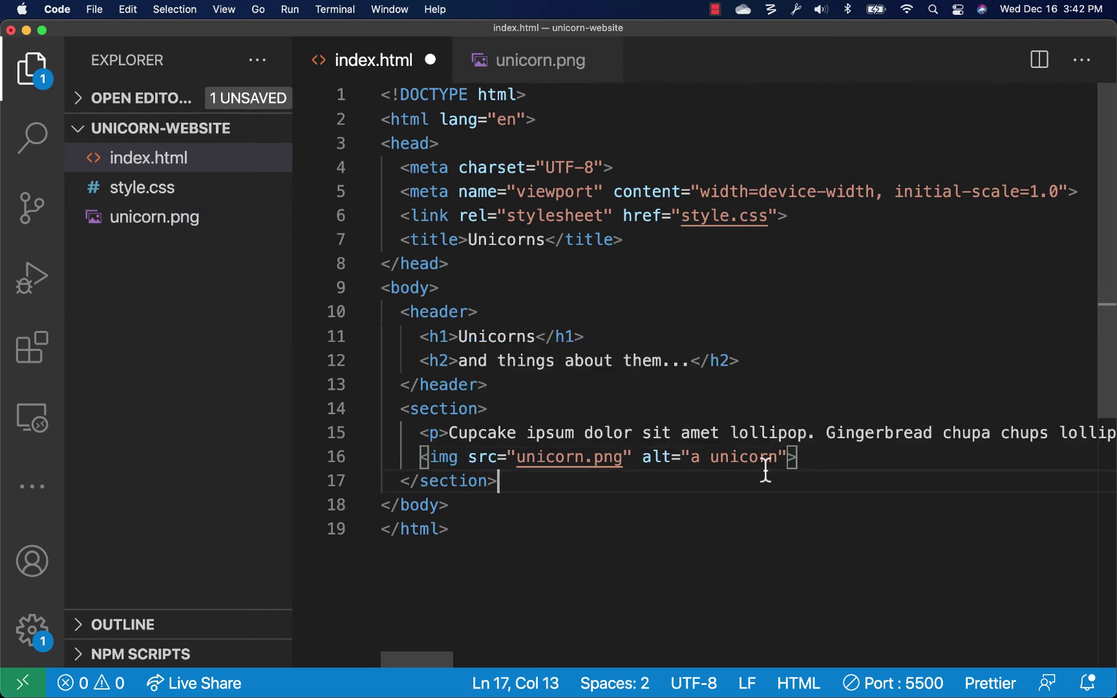
key("super+s")
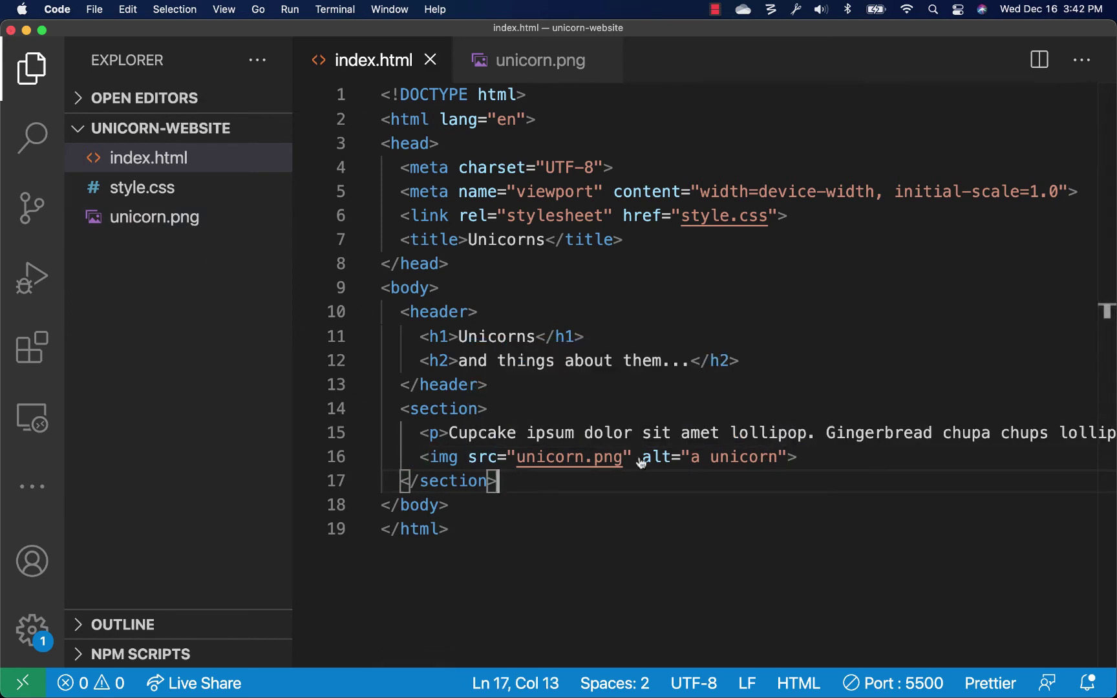
key("super+Tab")
left_click(717, 53)
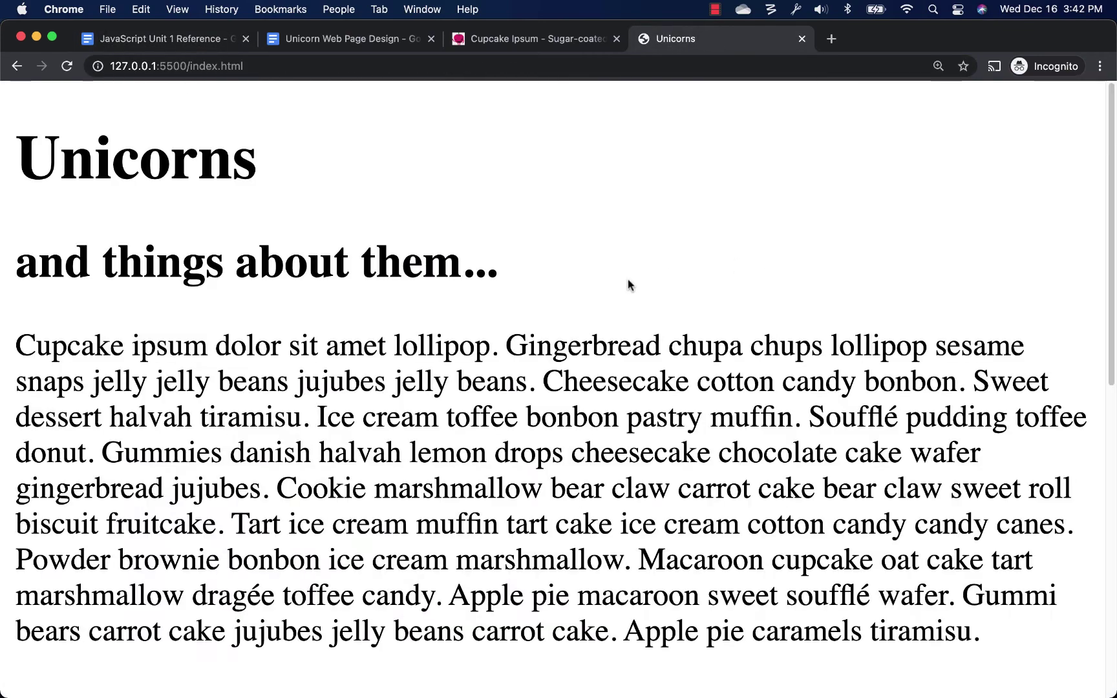
scroll(628, 282, "down", 1)
scroll(555, 331, "down", 5)
scroll(555, 331, "down", 3)
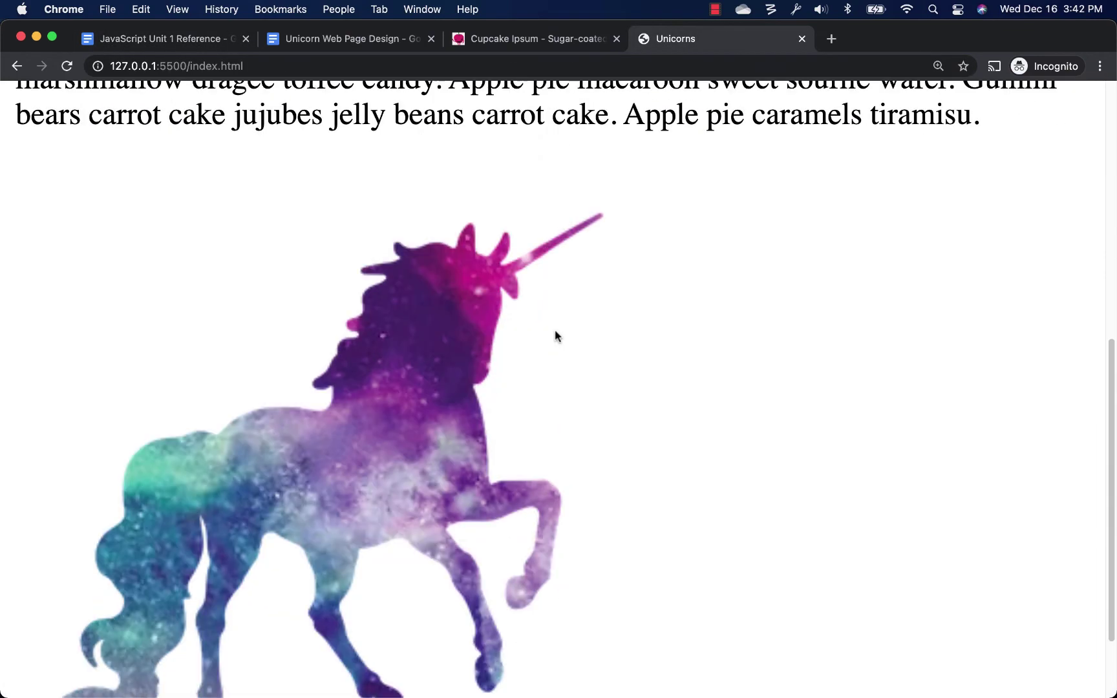
key("super+minus")
key("super+minus")
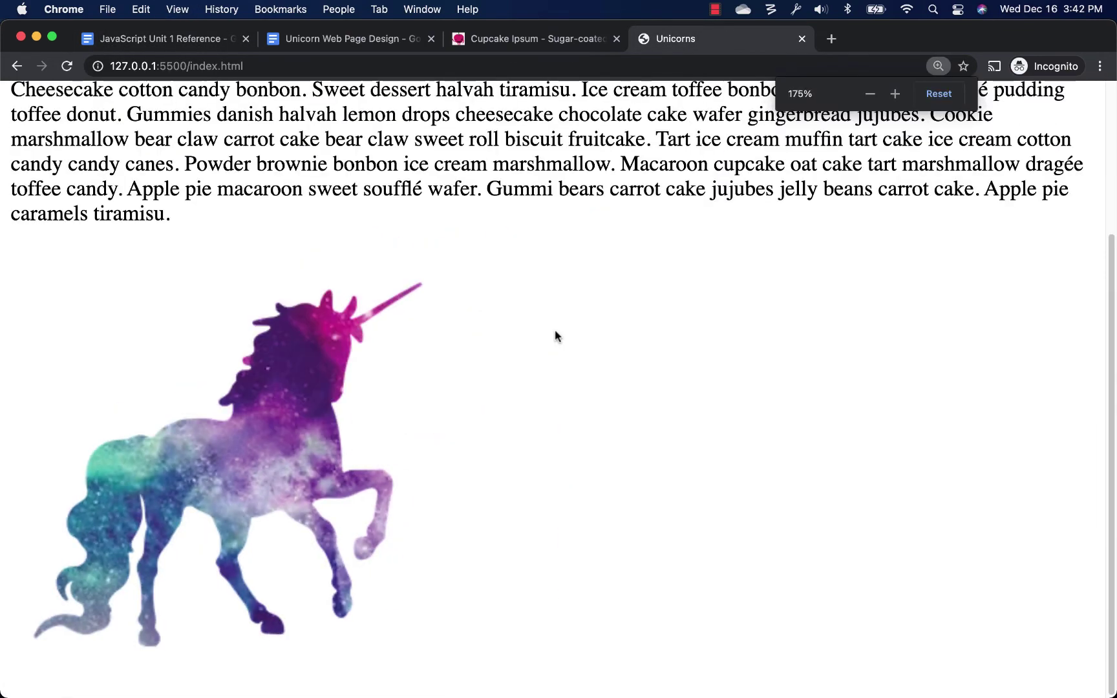
scroll(555, 336, "up", 2)
scroll(552, 332, "up", 3)
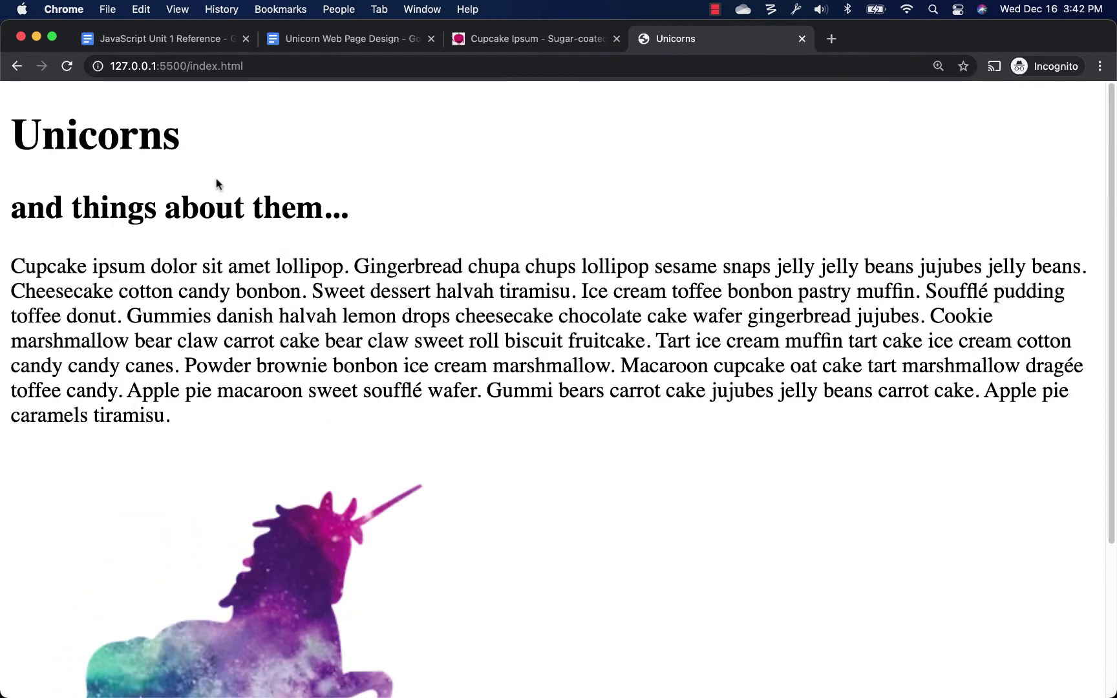
scroll(219, 268, "down", 5)
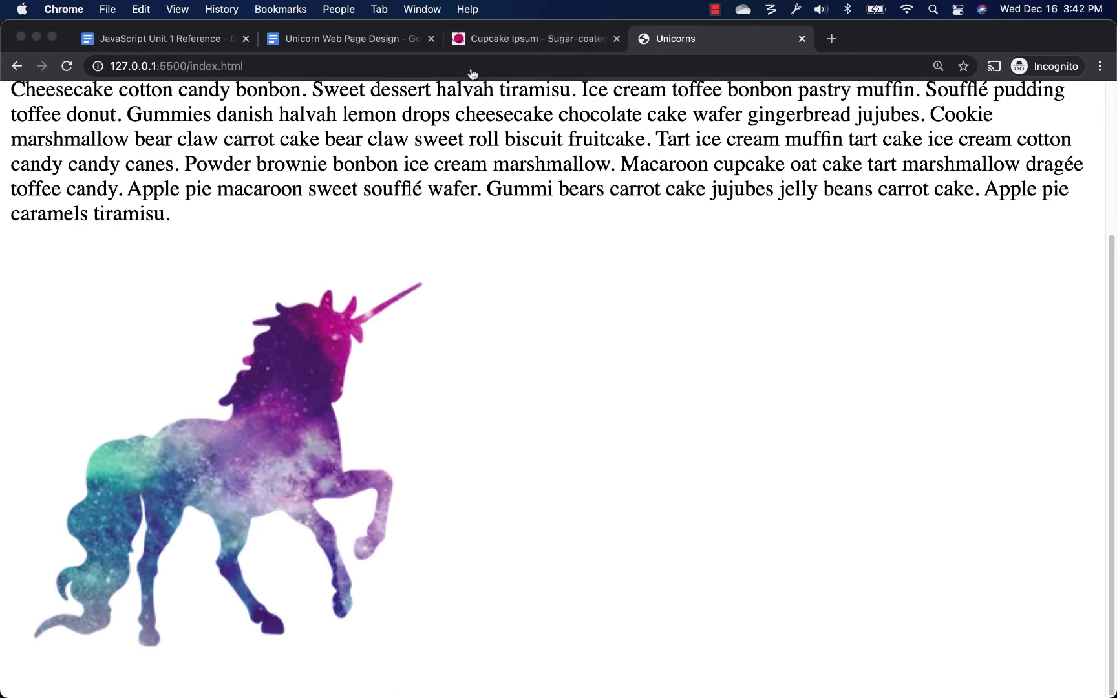
key("super+Tab")
scroll(691, 390, "down", 2)
scroll(690, 390, "down", 2)
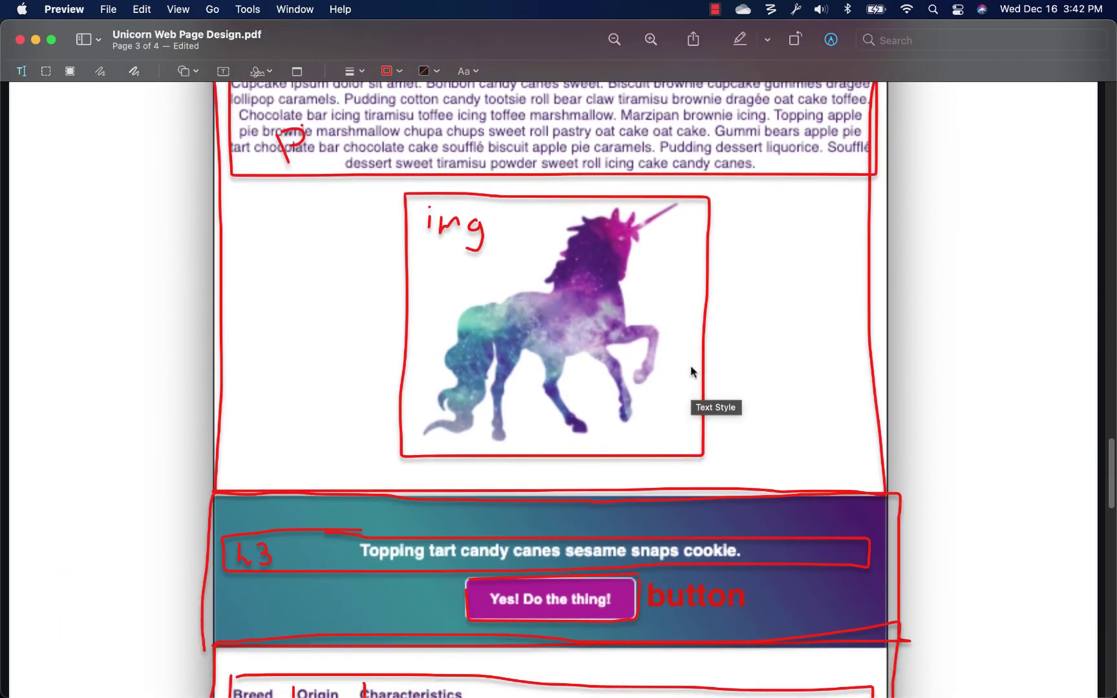
scroll(687, 384, "down", 1)
scroll(676, 376, "down", 2)
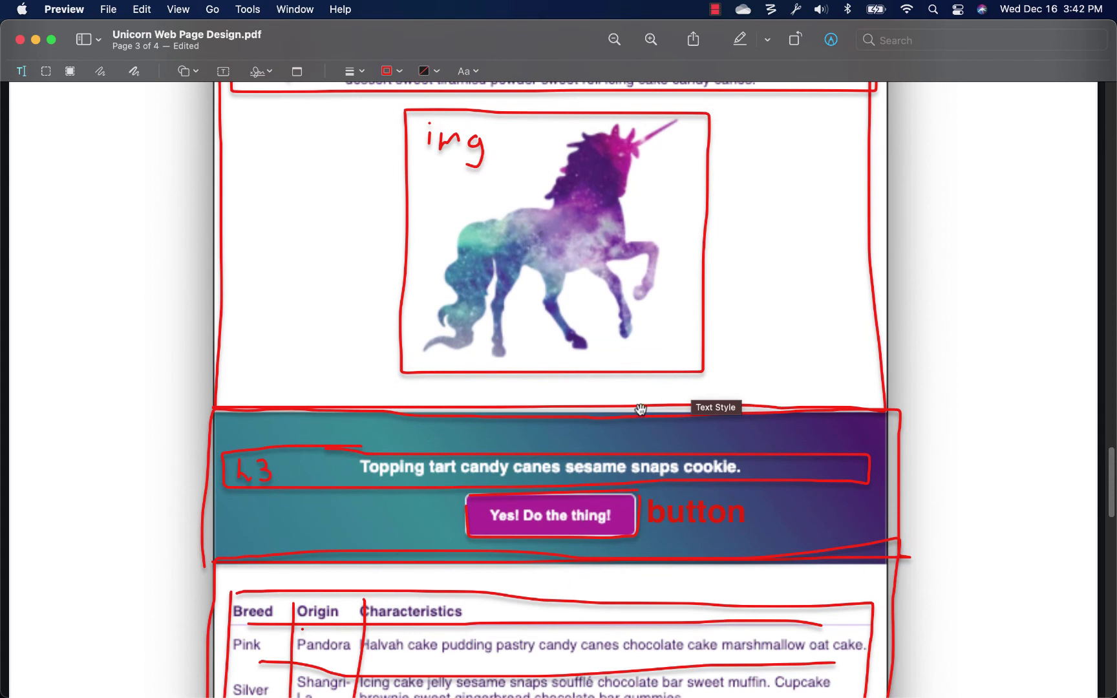
key("super+Tab")
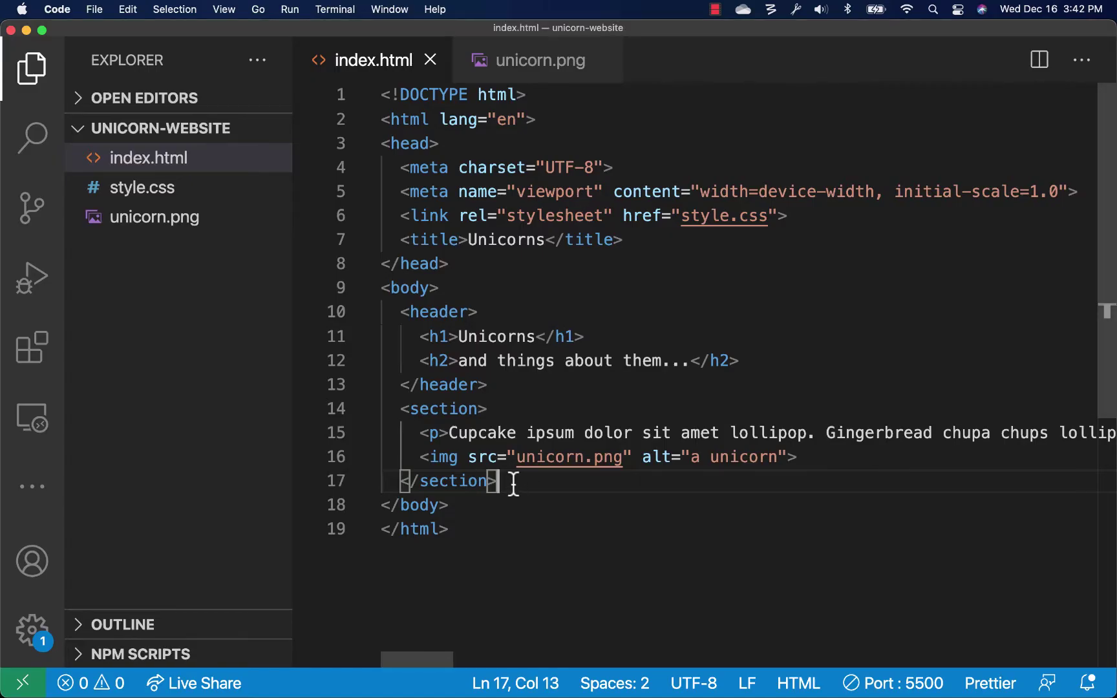
Step: Add a second section with an h3 reading 'Topping tart candy canes sesame snaps cookie.'
key("Return")
type("section")
key("Tab")
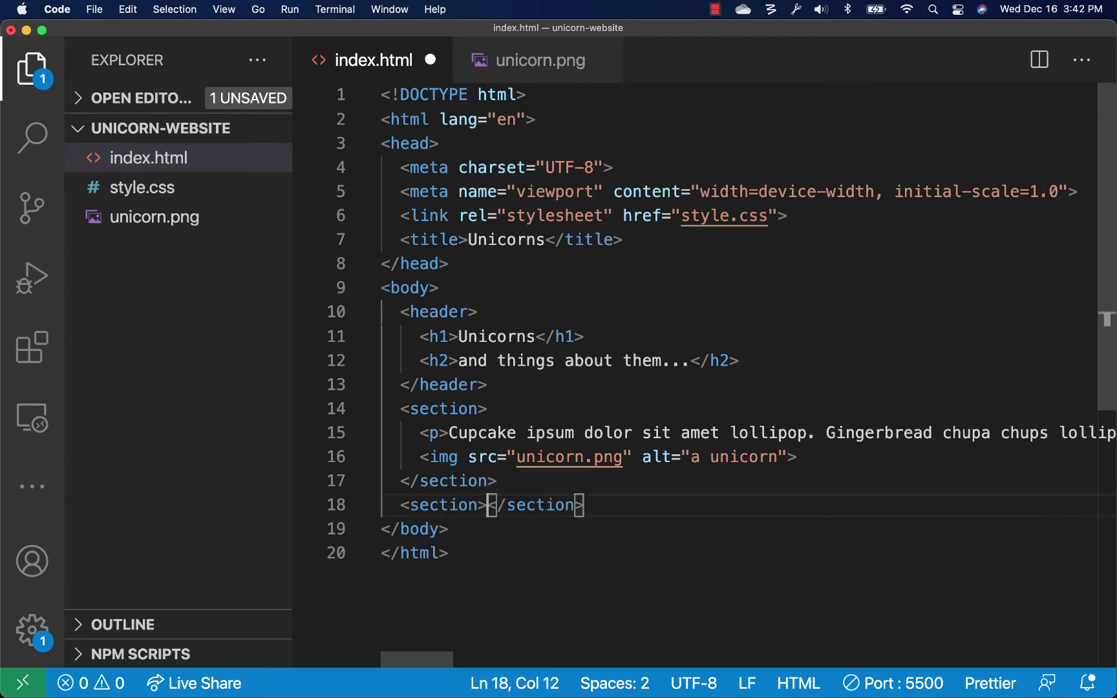
key("Return")
type("h3")
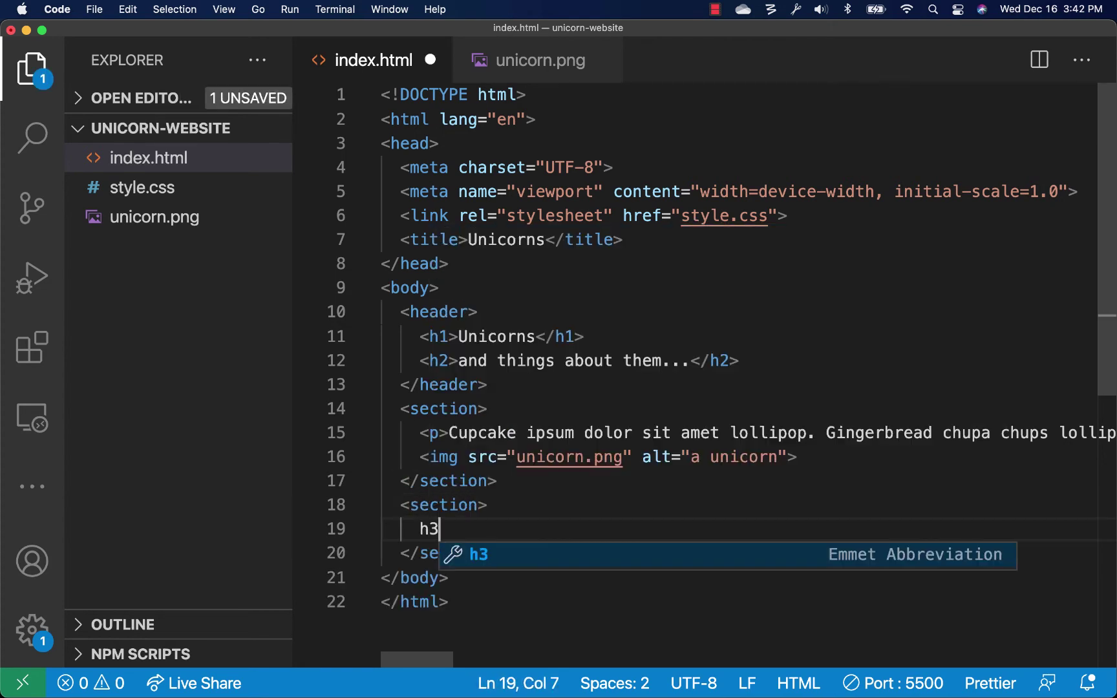
key("Tab")
key("super+Tab")
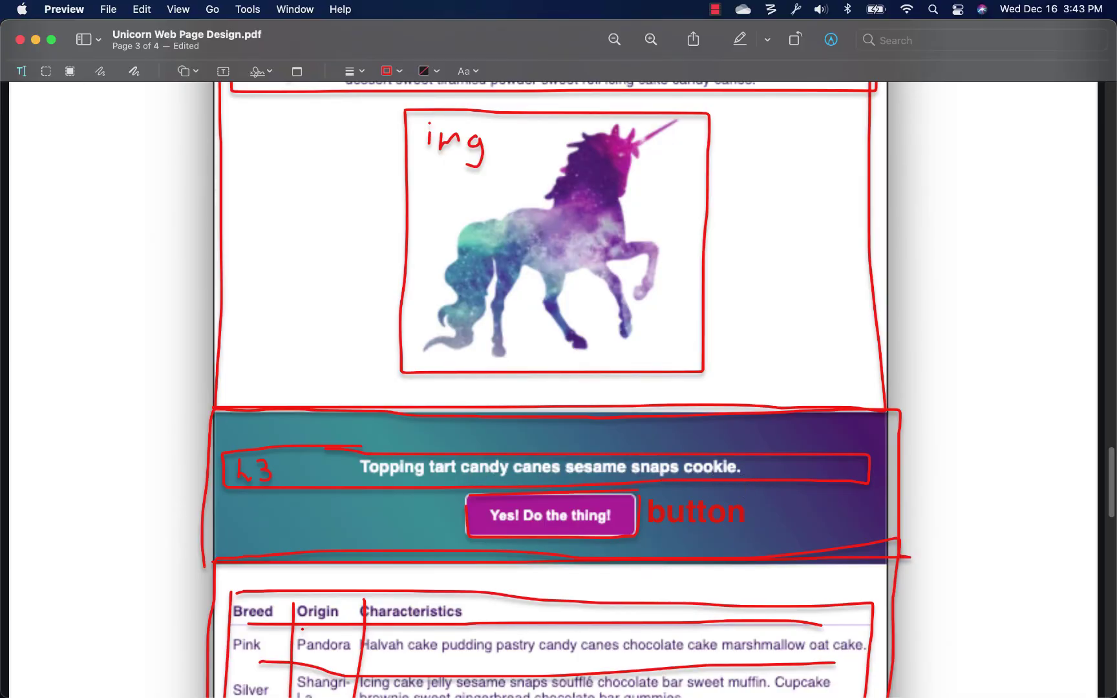
key("super+Tab")
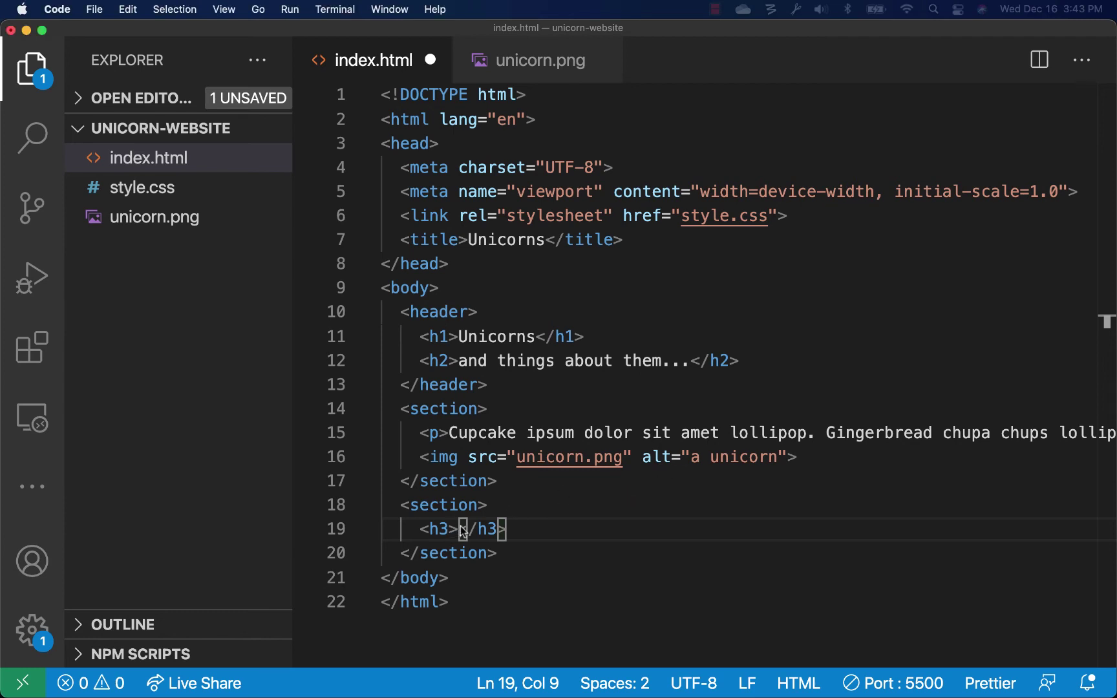
type("Topping tart candy canes sesame snaps cookie.")
Step: Below the heading, add a 'Yes! Do the Thing!' button, matching the mockup's wording
left_click(986, 530)
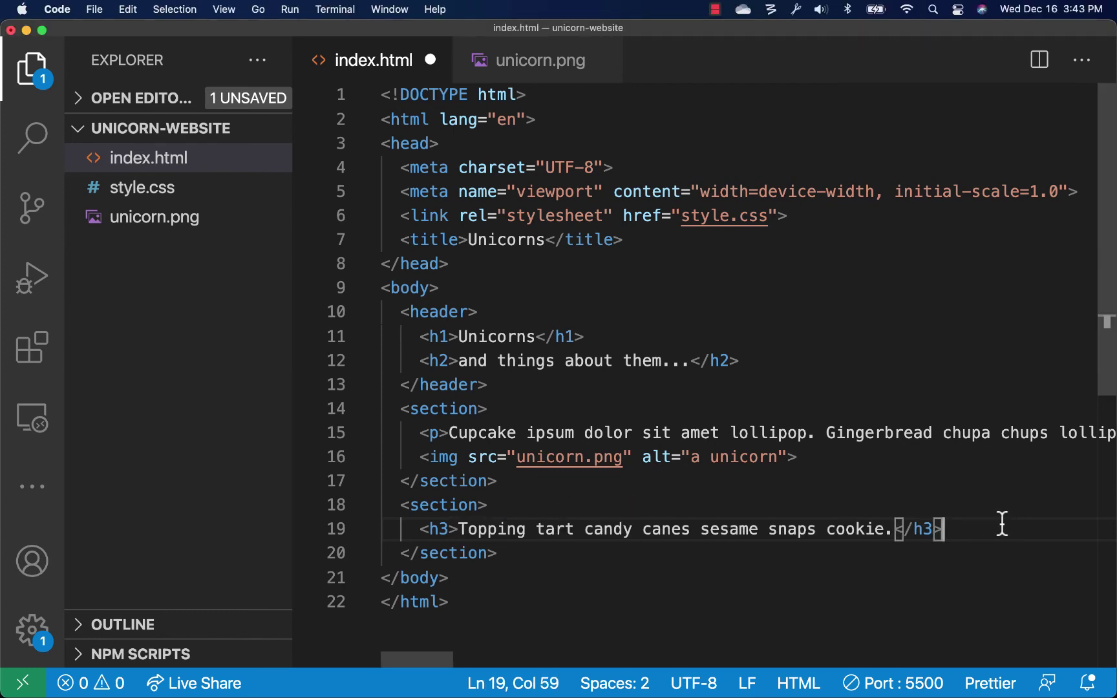
key("Return")
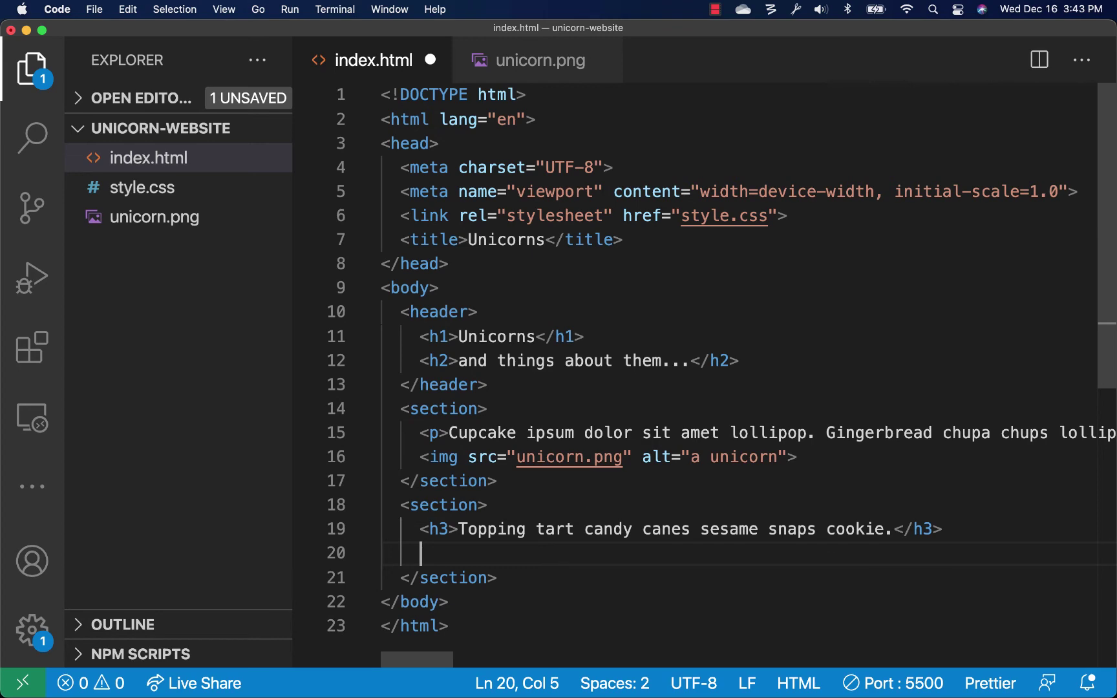
type("<button")
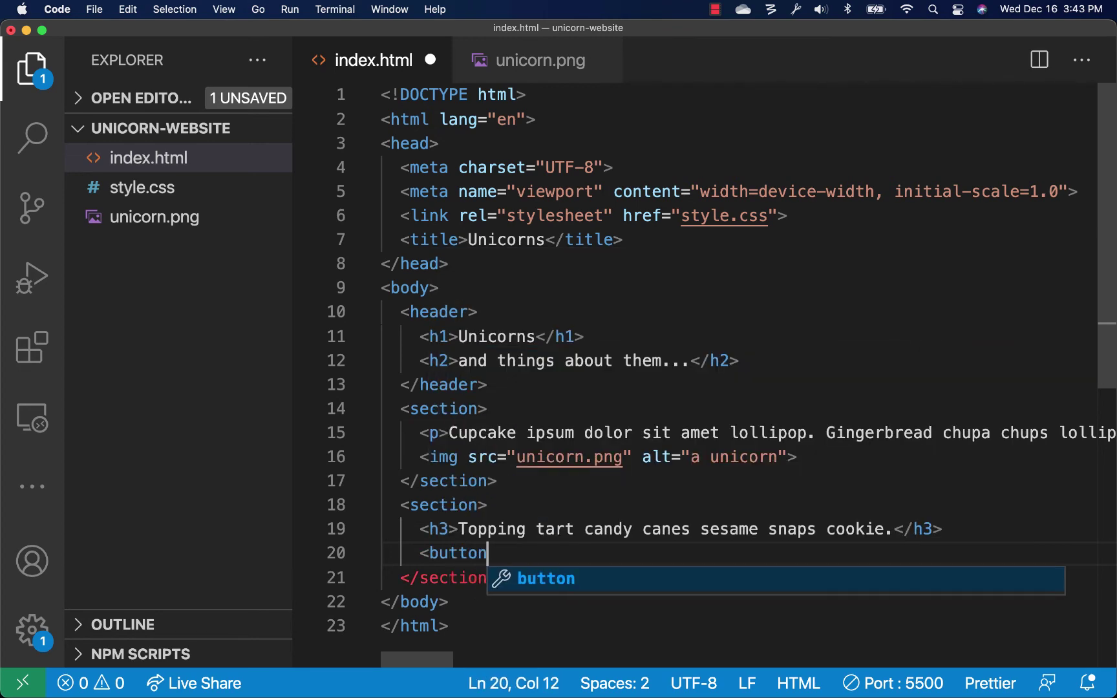
type("></button>")
key("super+Tab")
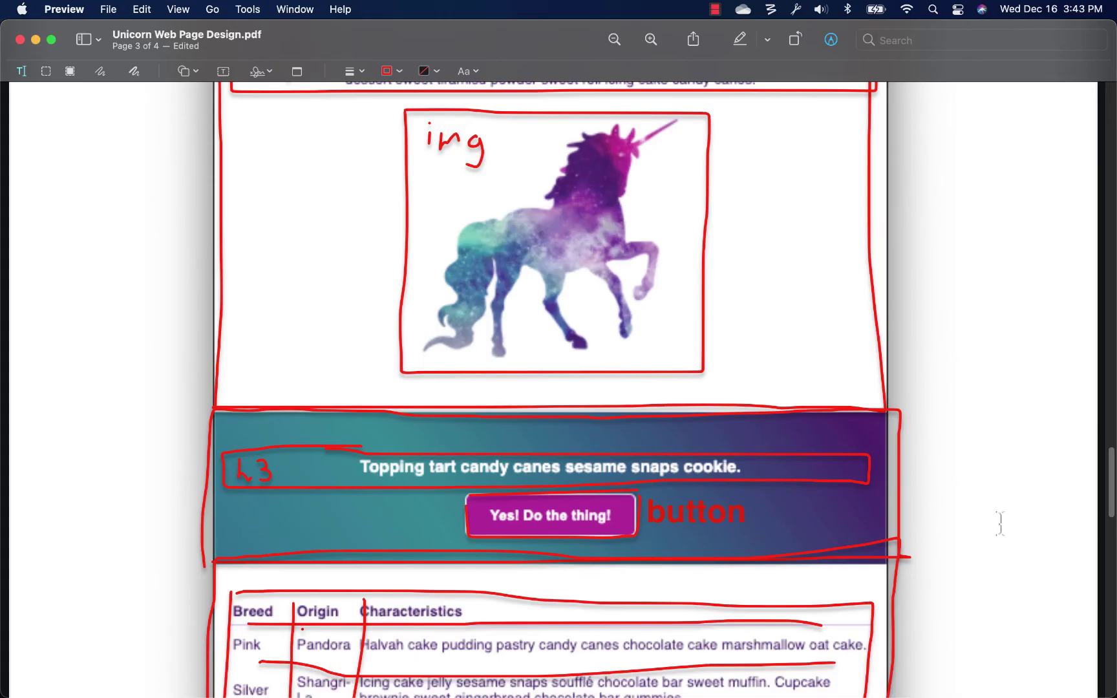
key("super+Tab")
type("Yes! Do")
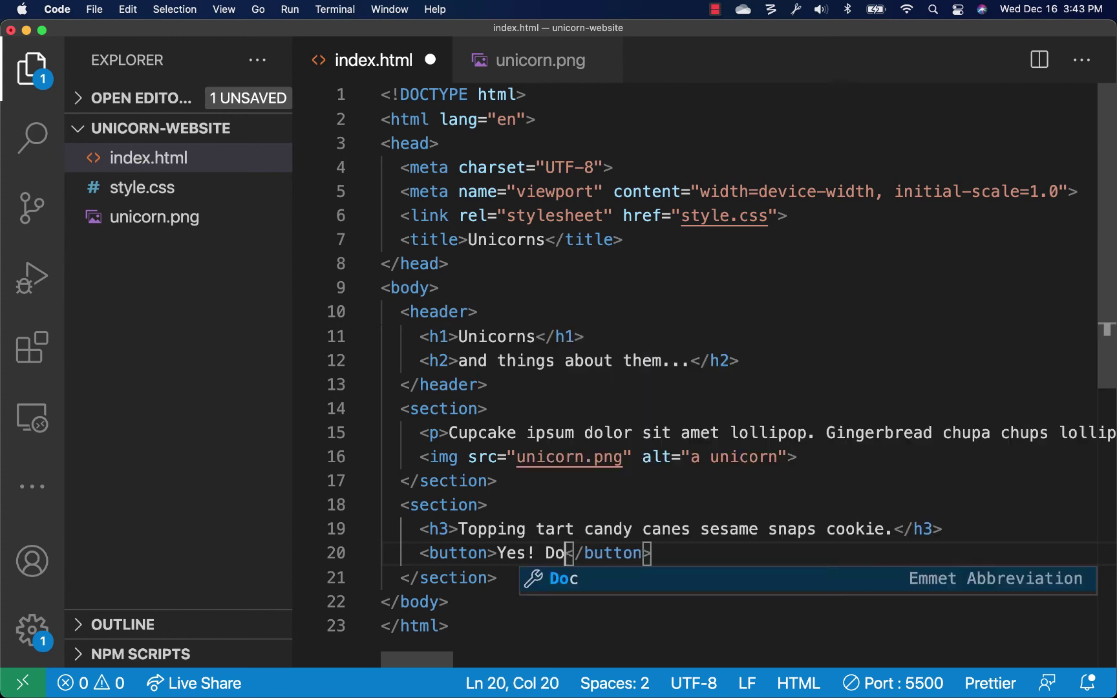
type(" the Thing!")
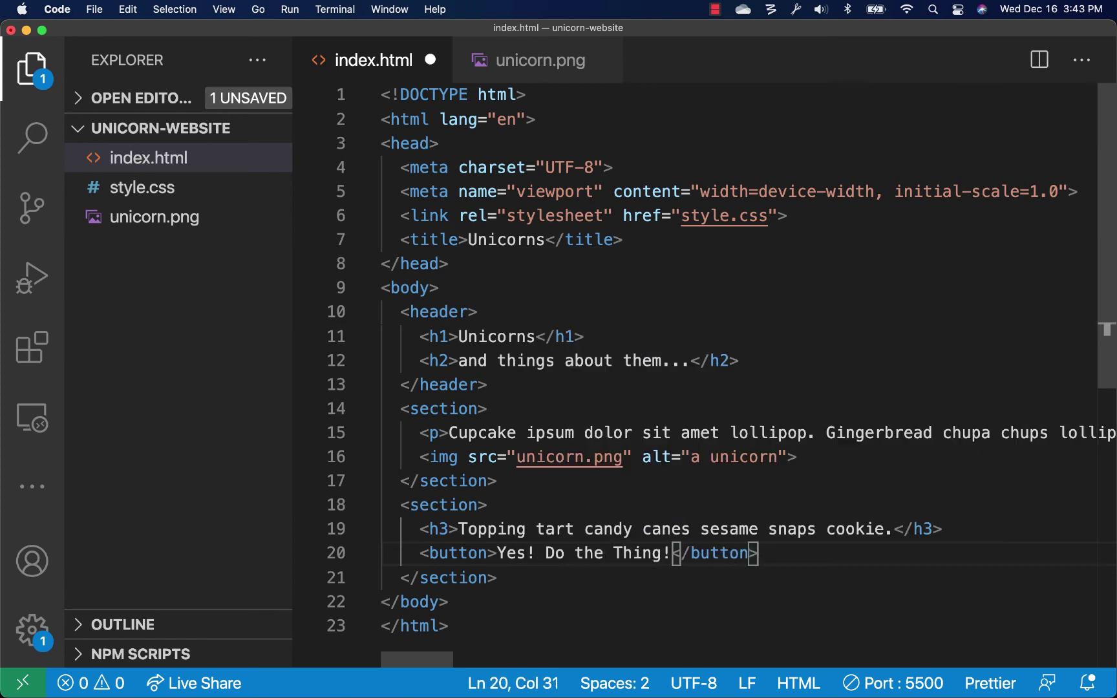
Step: Save index.html, then insert an empty third section after the button section
key("super+s")
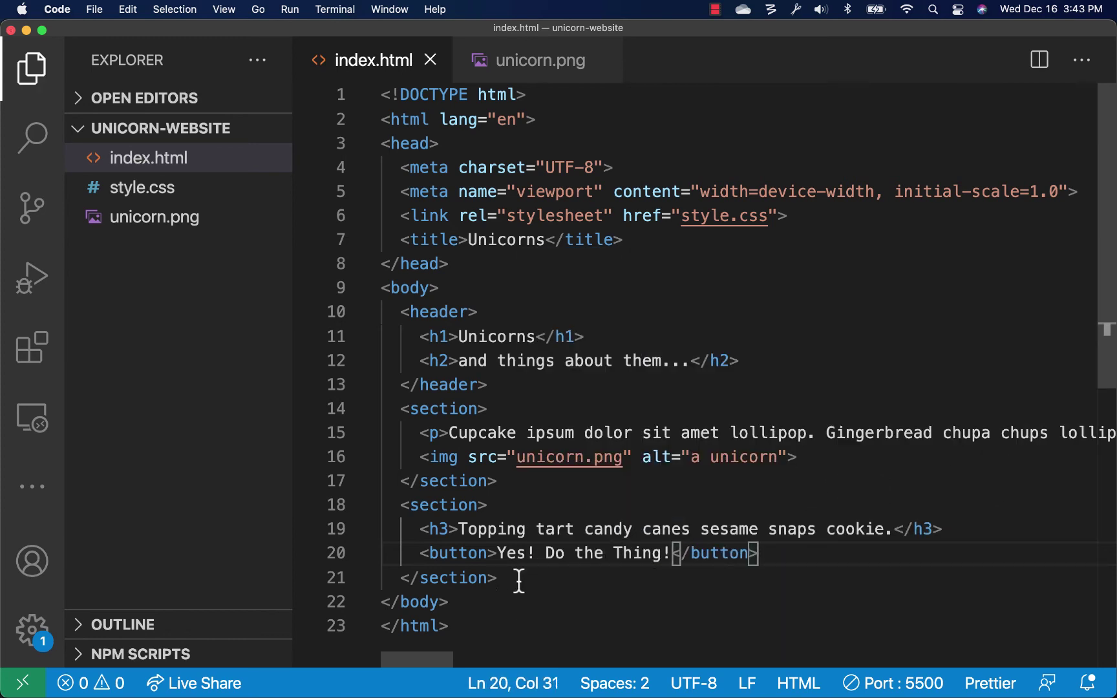
left_click(518, 582)
key("Return")
type("section")
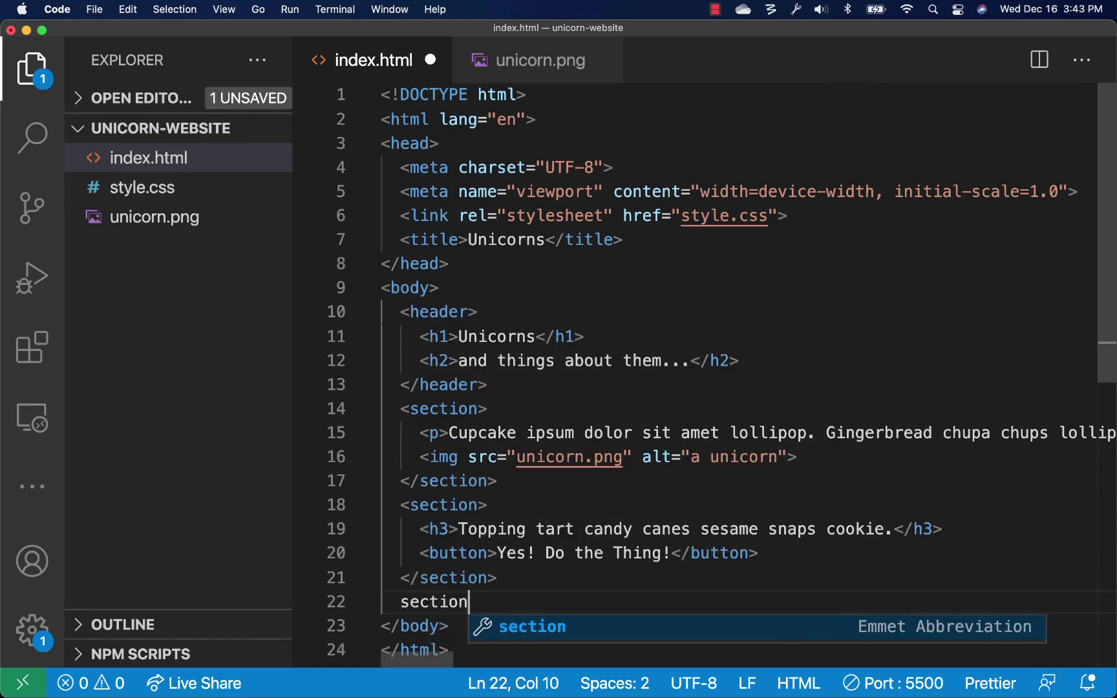
key("Tab")
key("Return")
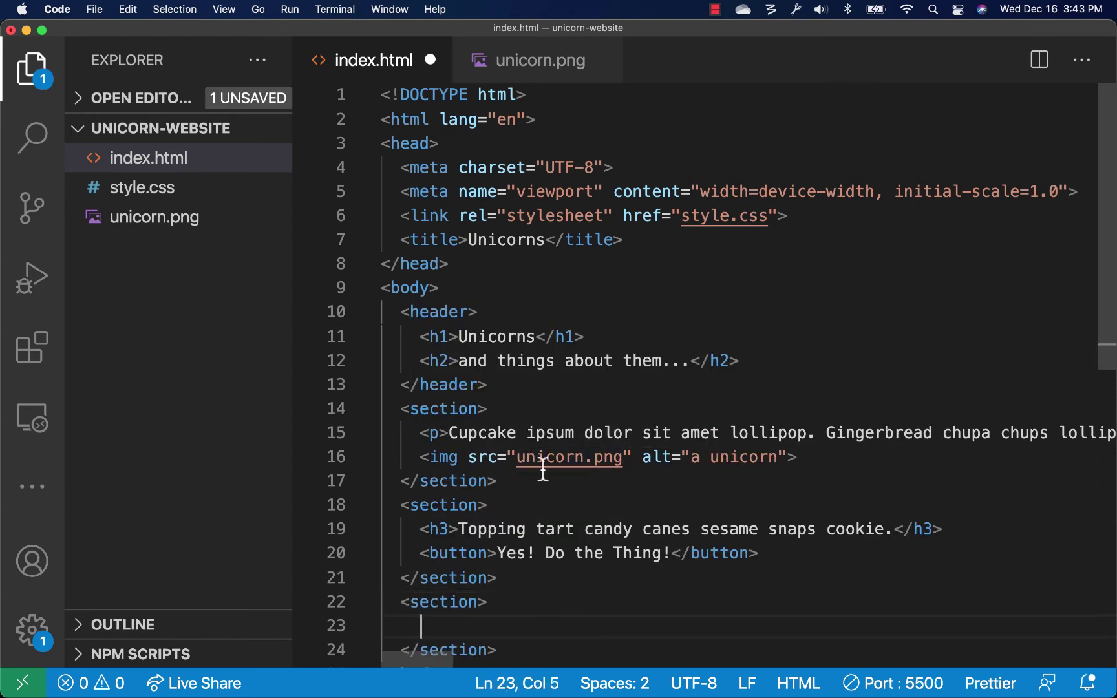
scroll(549, 472, "down", 5)
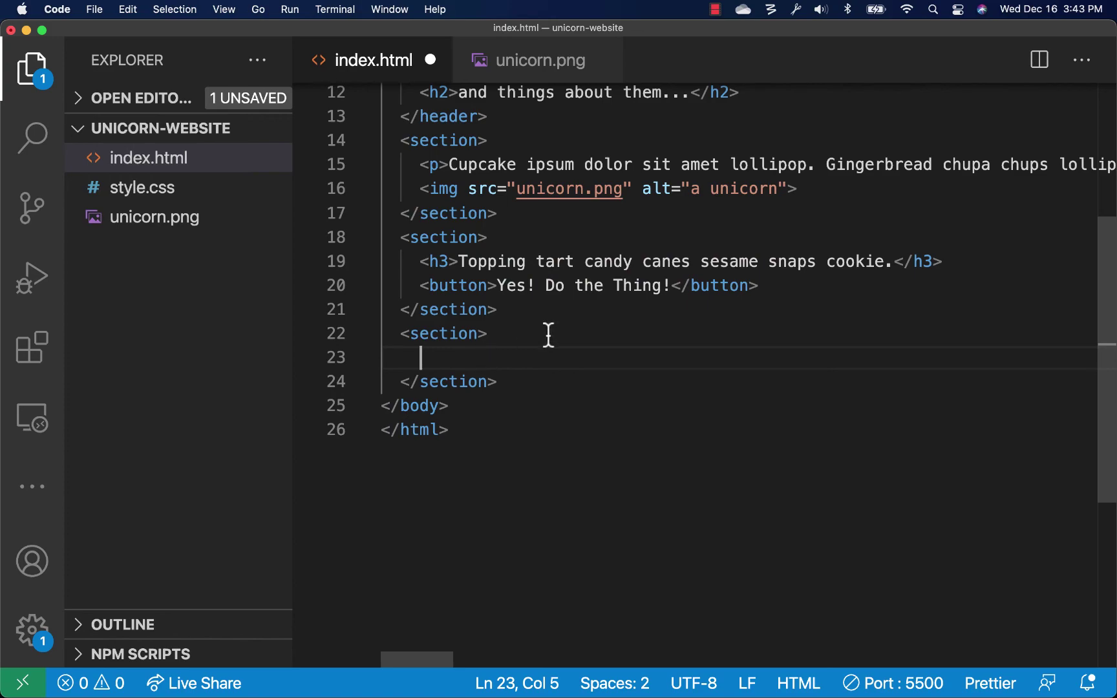
Step: Review the mockup's breeds table and thanks banner, then return to the Unicorns page
key("super+Tab")
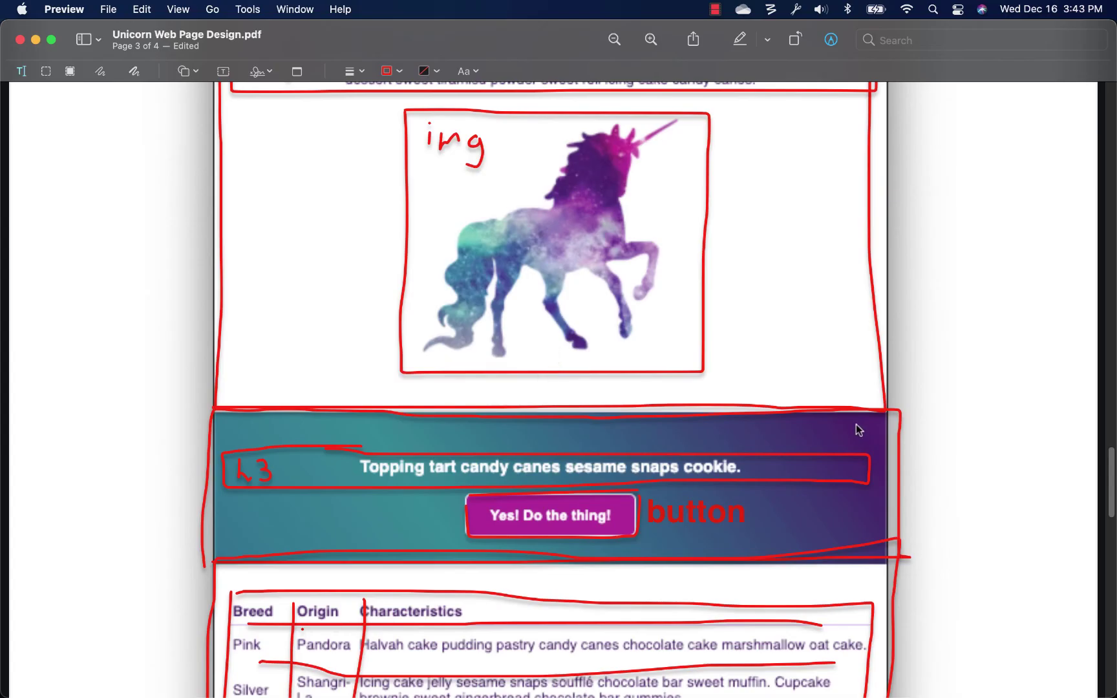
scroll(841, 452, "down", 5)
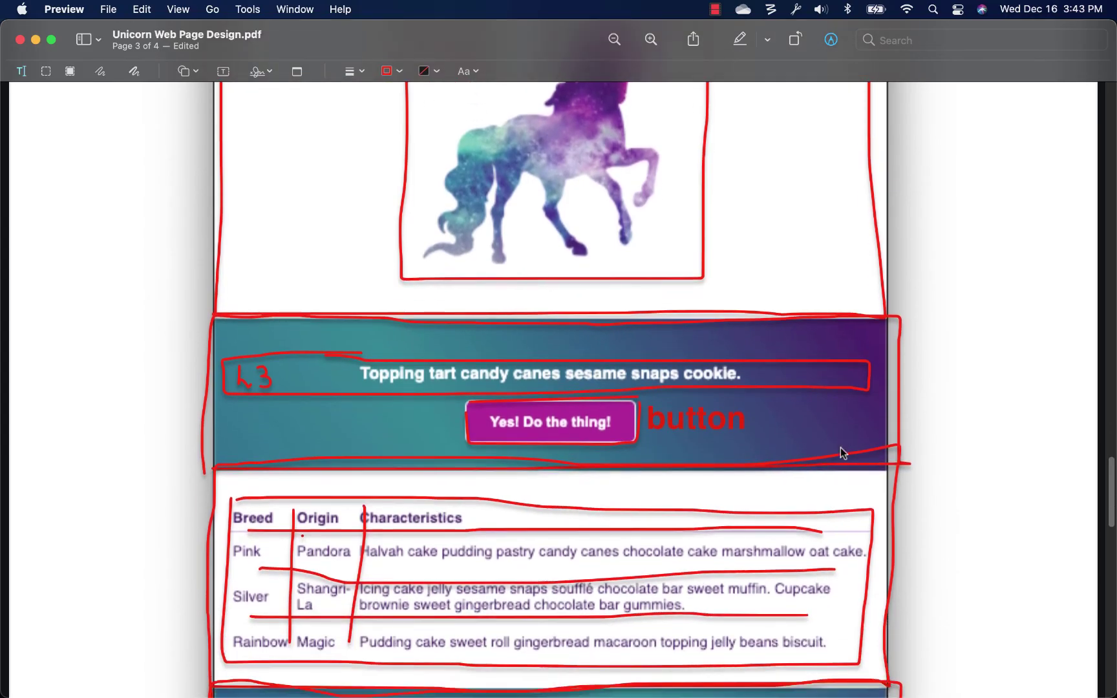
scroll(841, 453, "down", 3)
scroll(837, 447, "down", 1)
scroll(768, 472, "down", 1)
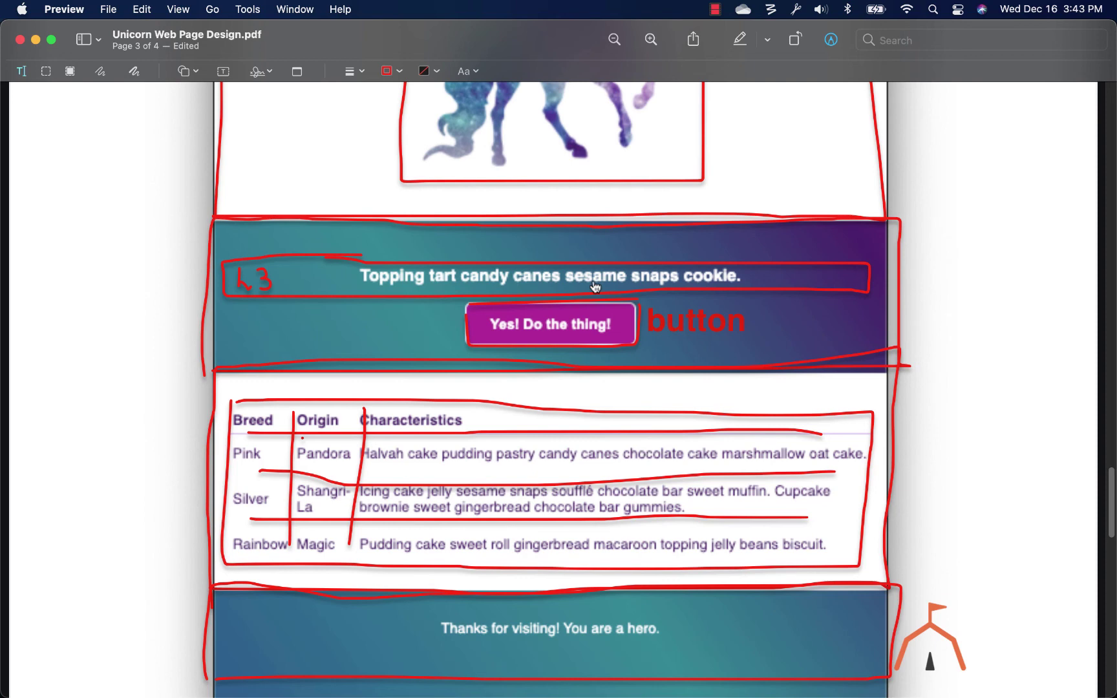
key("super+Tab")
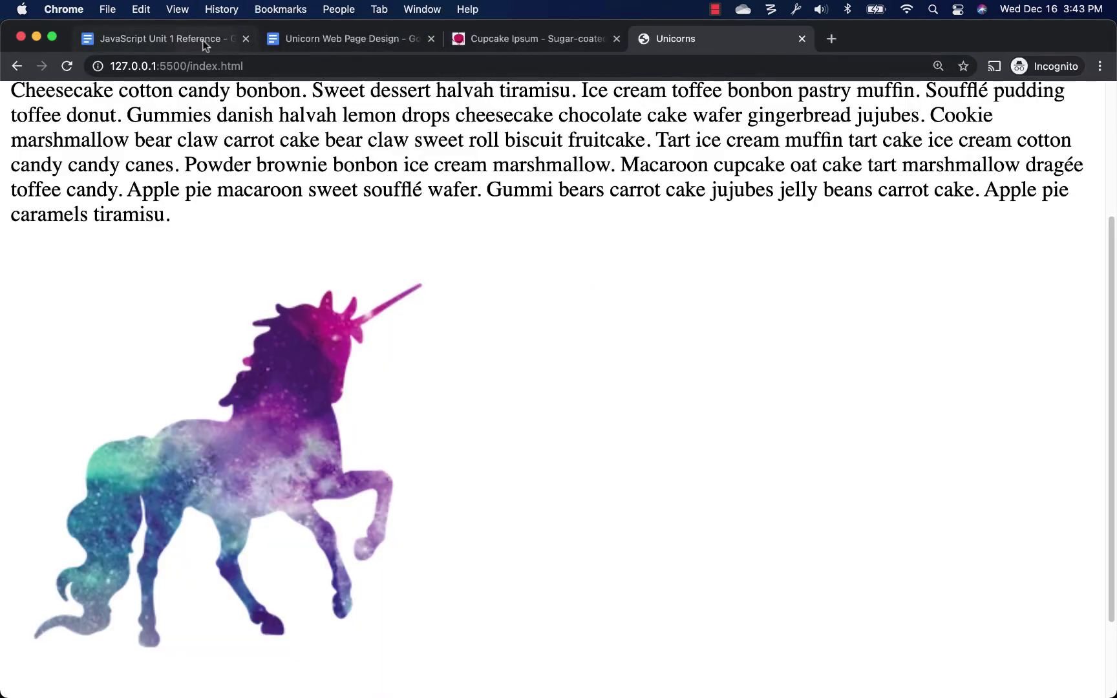
Step: Highlight the table, tr, th and td entries in the JavaScript Unit 1 Reference
left_click(202, 40)
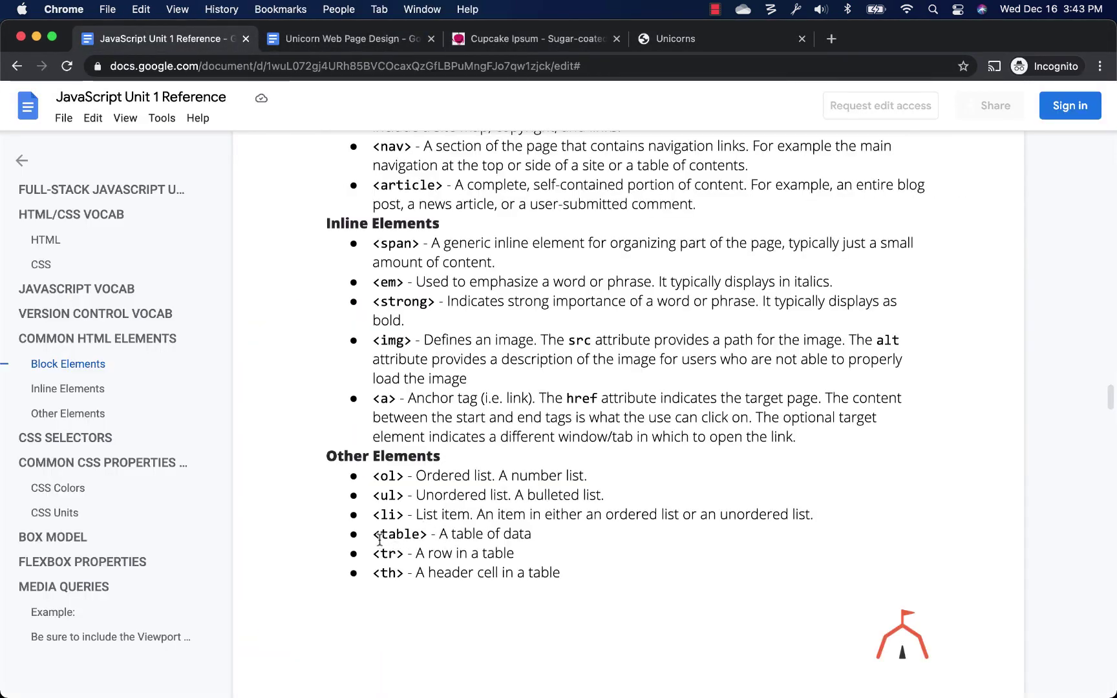
left_click_drag(373, 532, 533, 533)
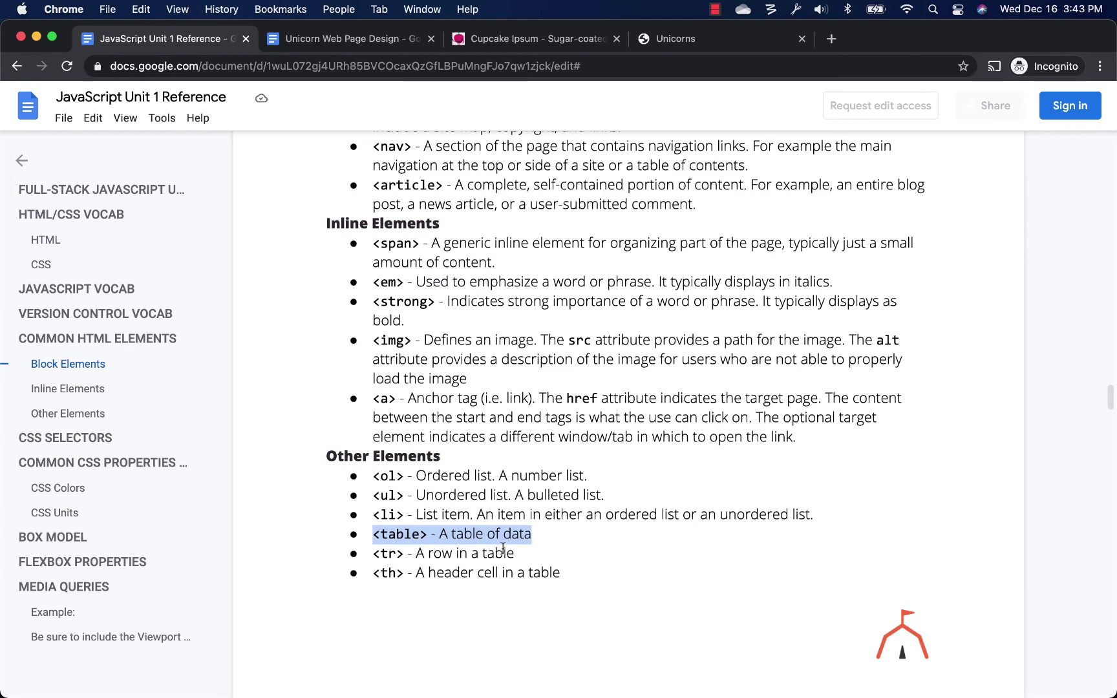
scroll(533, 534, "down", 5)
left_click_drag(380, 348, 489, 348)
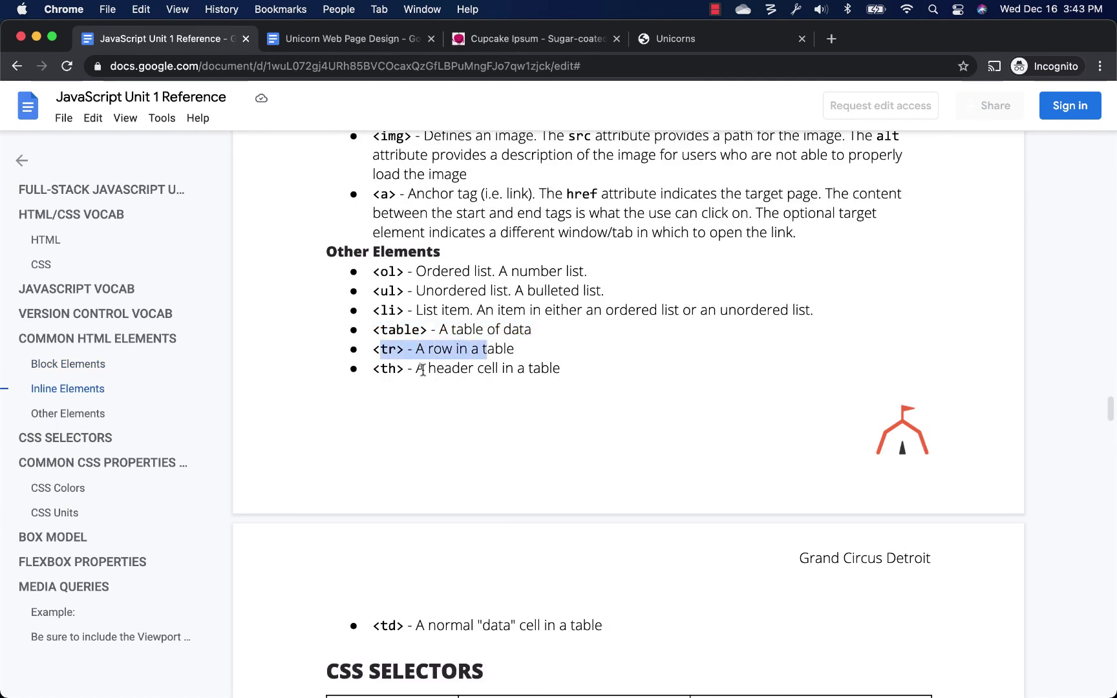
left_click(422, 369)
left_click_drag(381, 371, 398, 370)
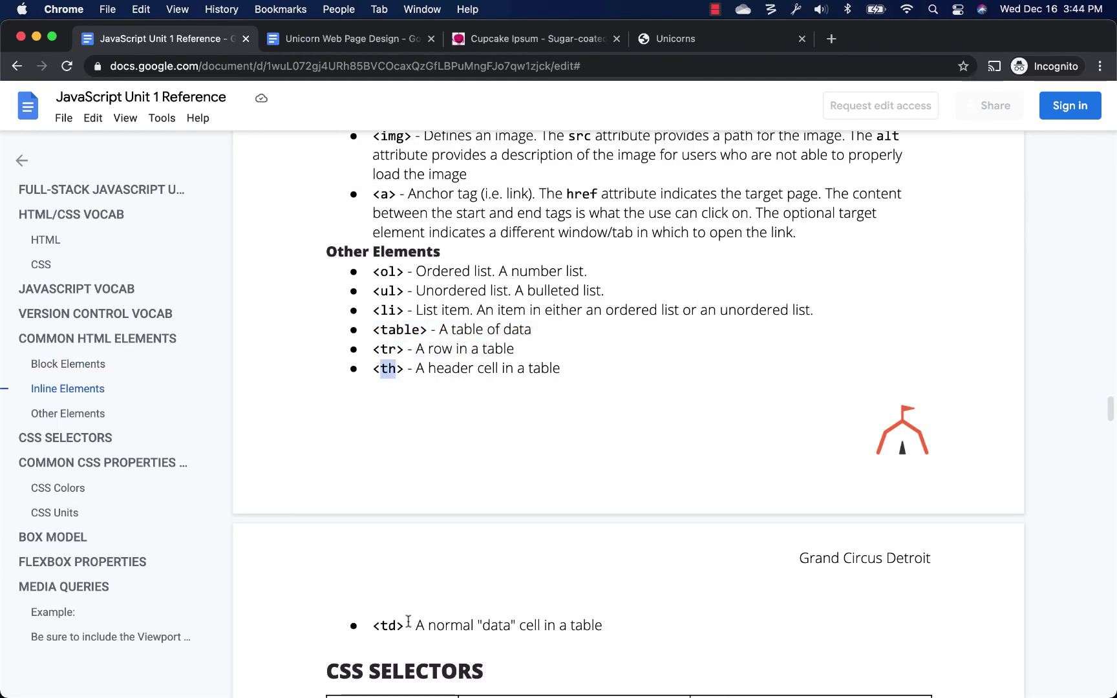
left_click_drag(396, 625, 386, 624)
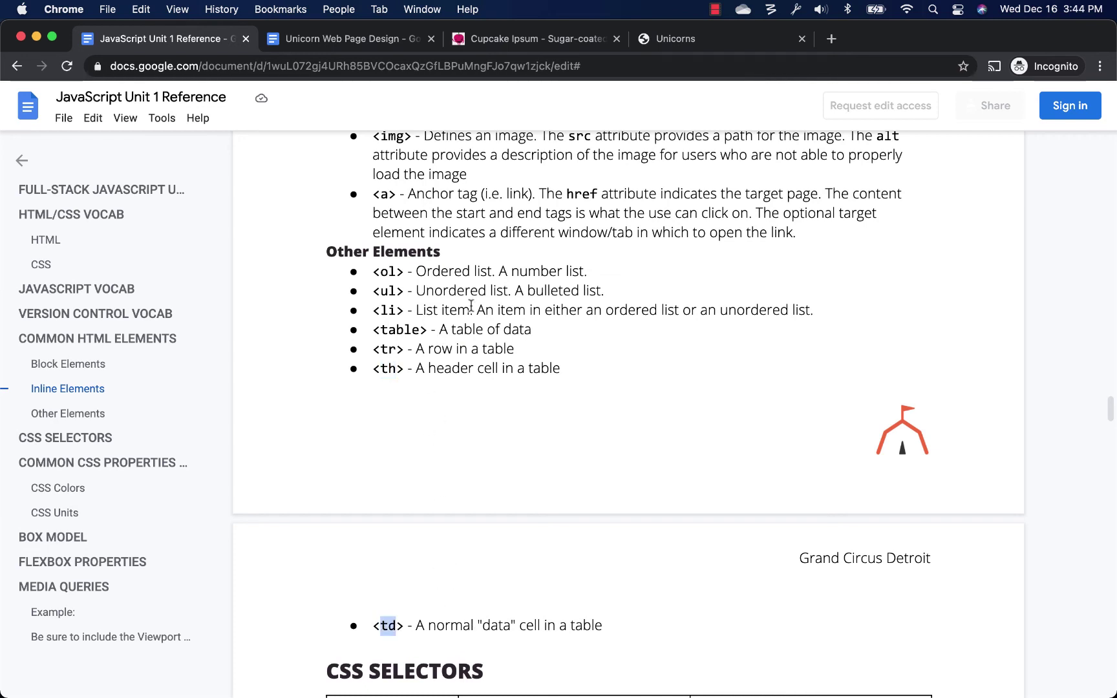
key("super+Tab")
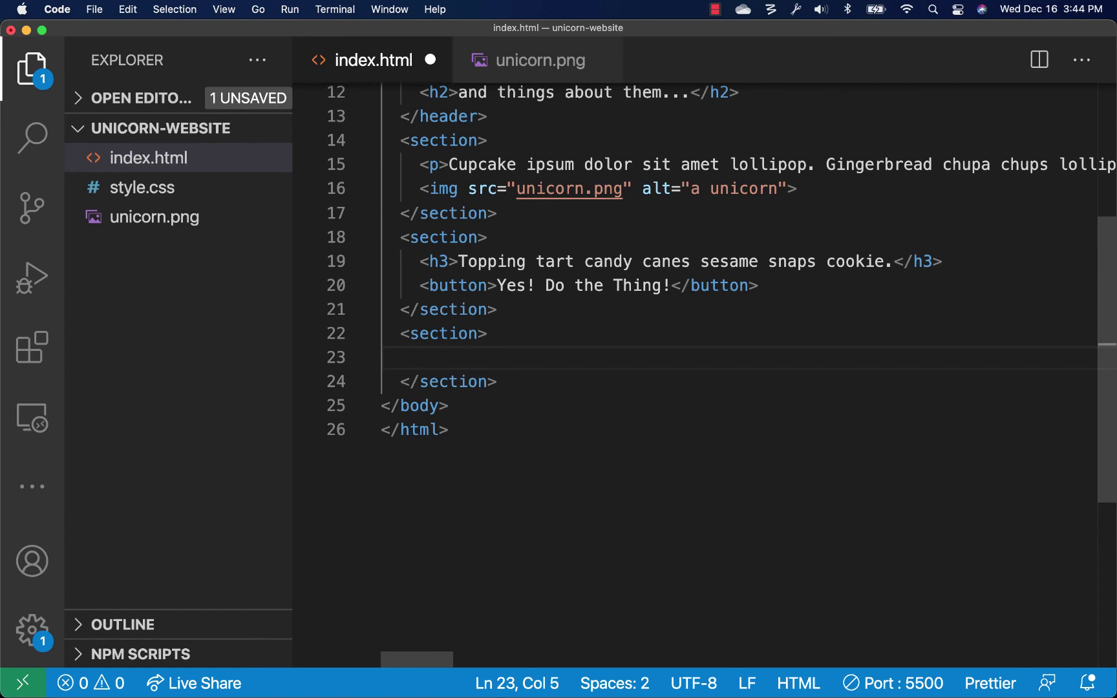
type("table")
Step: Create a table containing an empty row inside the third section
key("Tab")
key("Return")
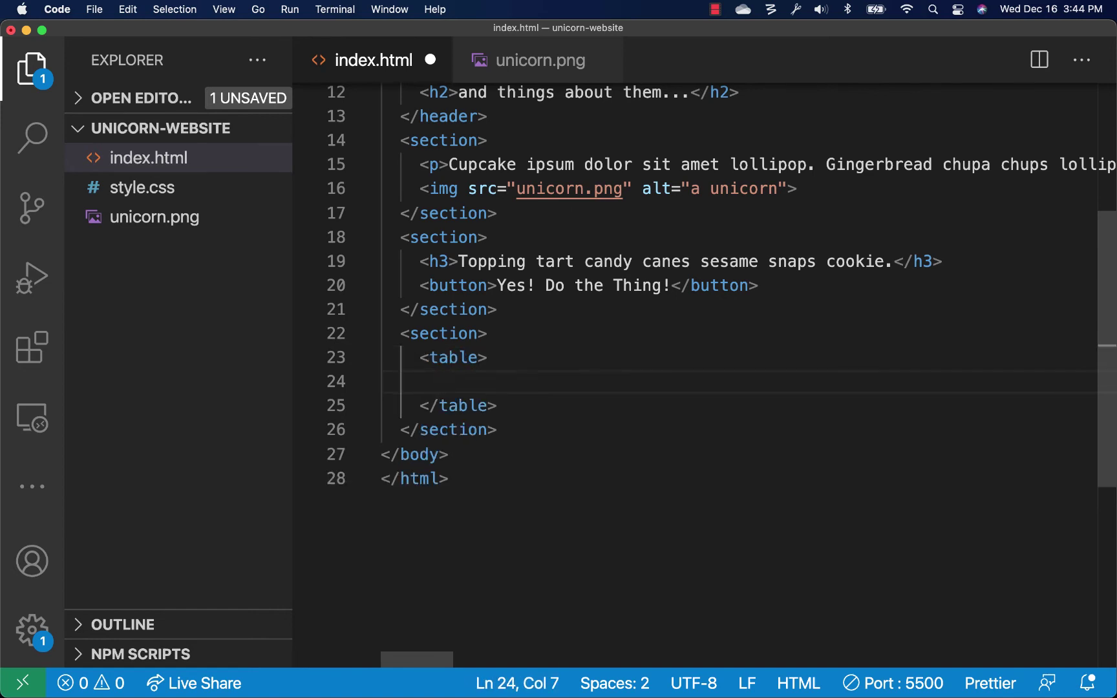
type("<")
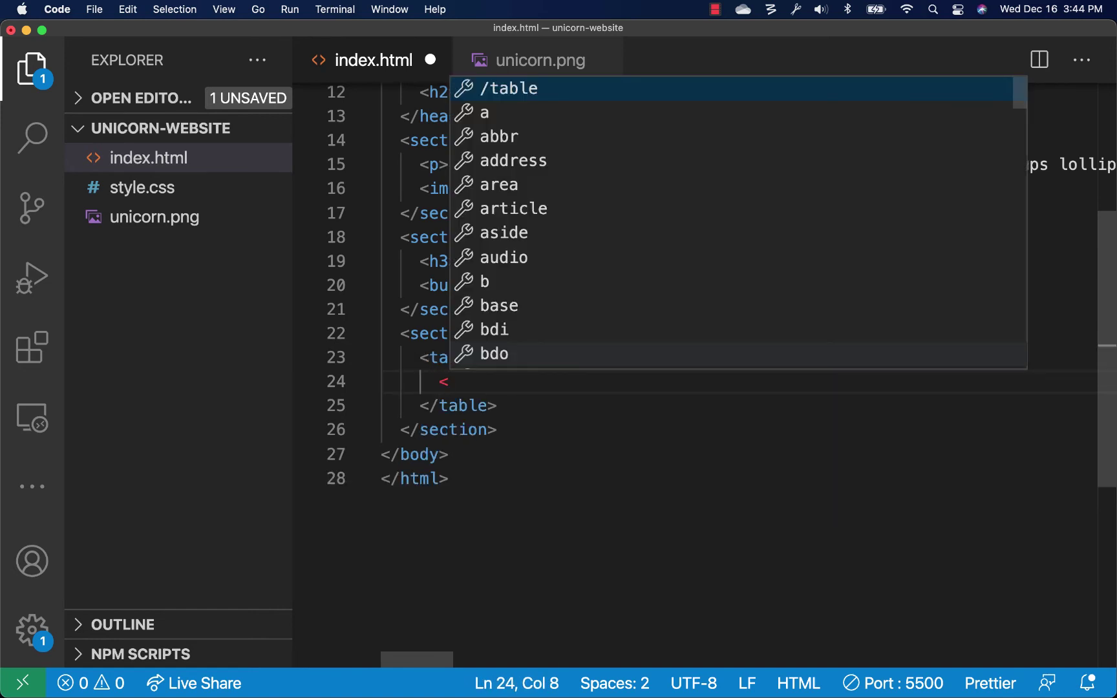
key("BackSpace")
type("tr")
key("Tab")
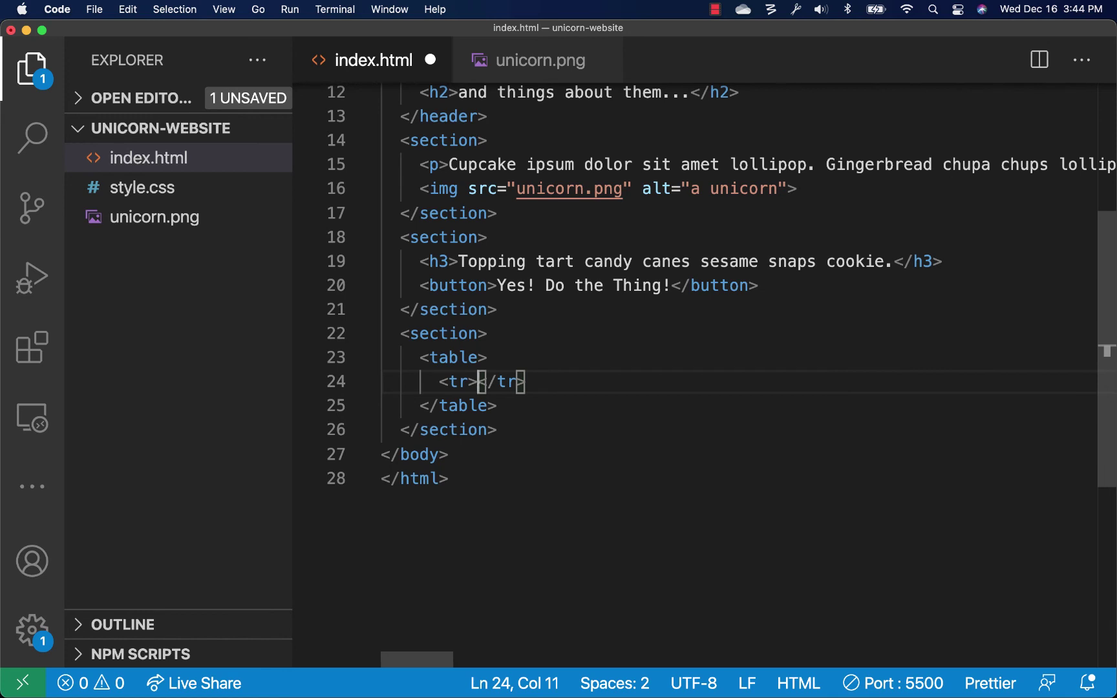
key("Return")
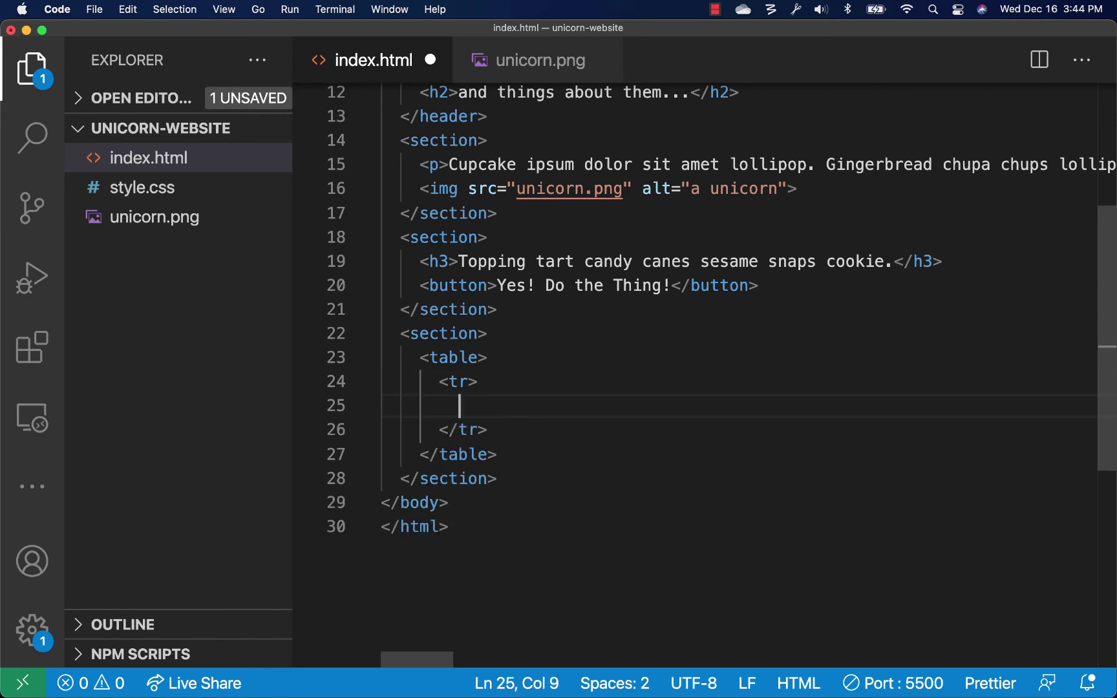
type("h")
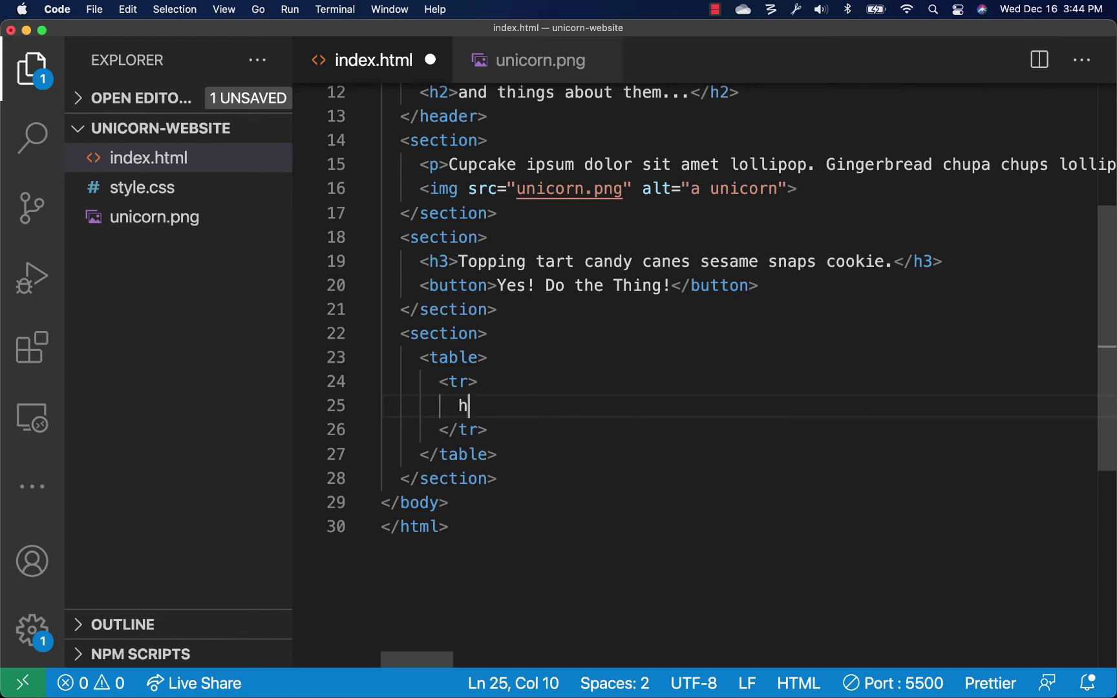
Step: Add header cells Breed, Origin and Characteristics to the row, then save index.html
key("BackSpace")
type("th")
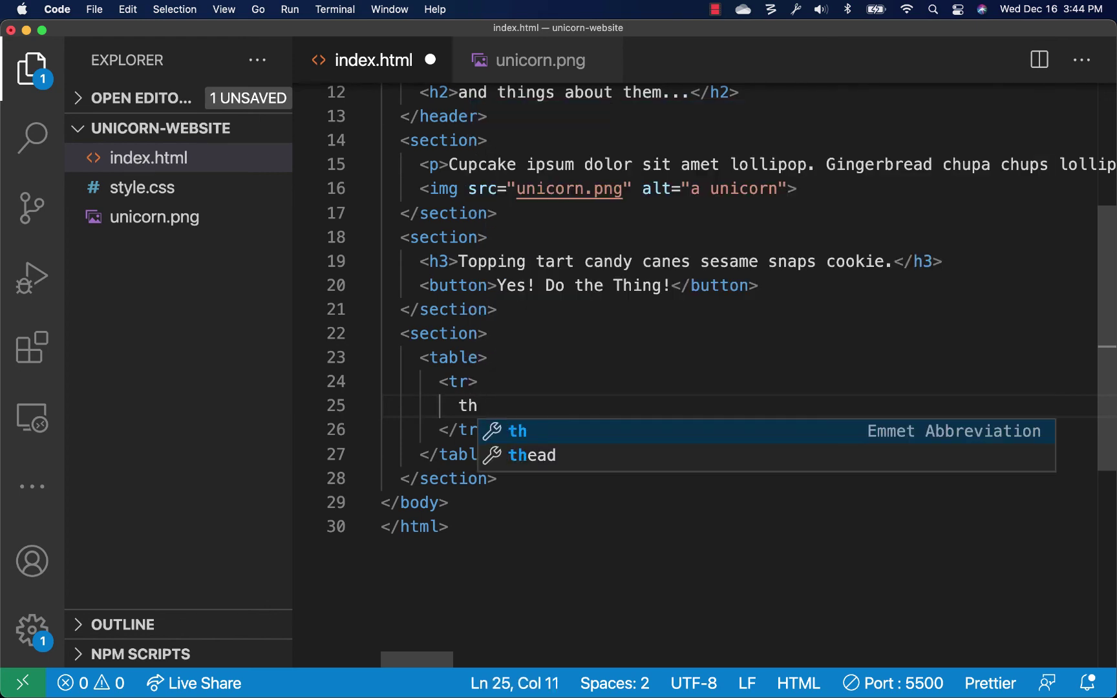
key("Tab")
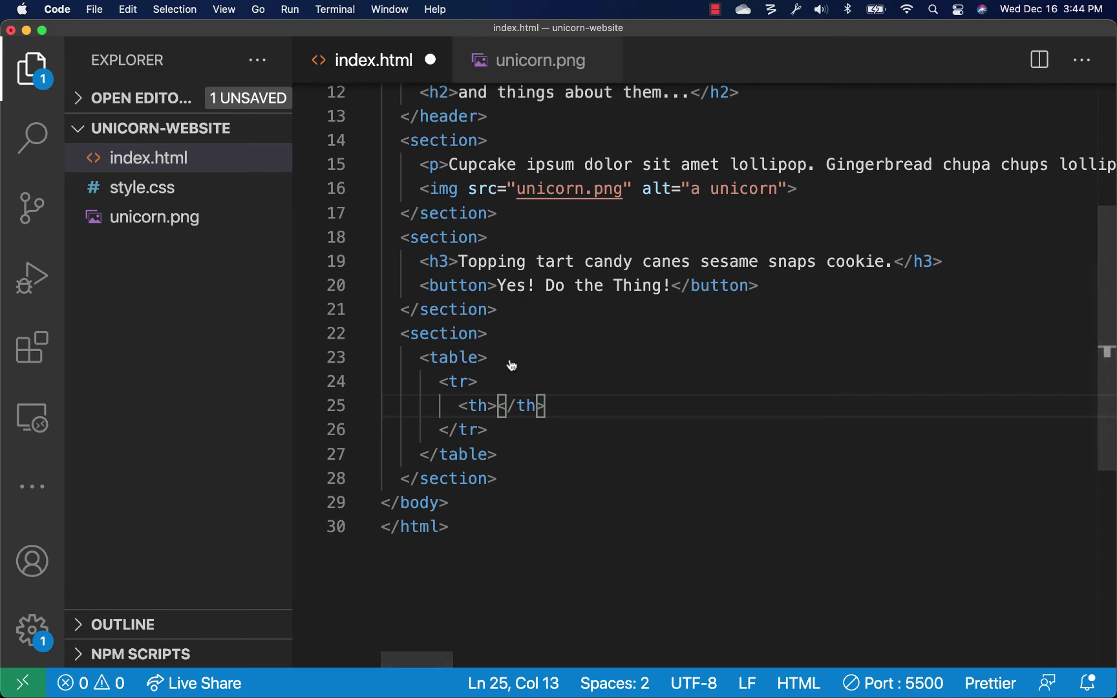
key("super+Tab")
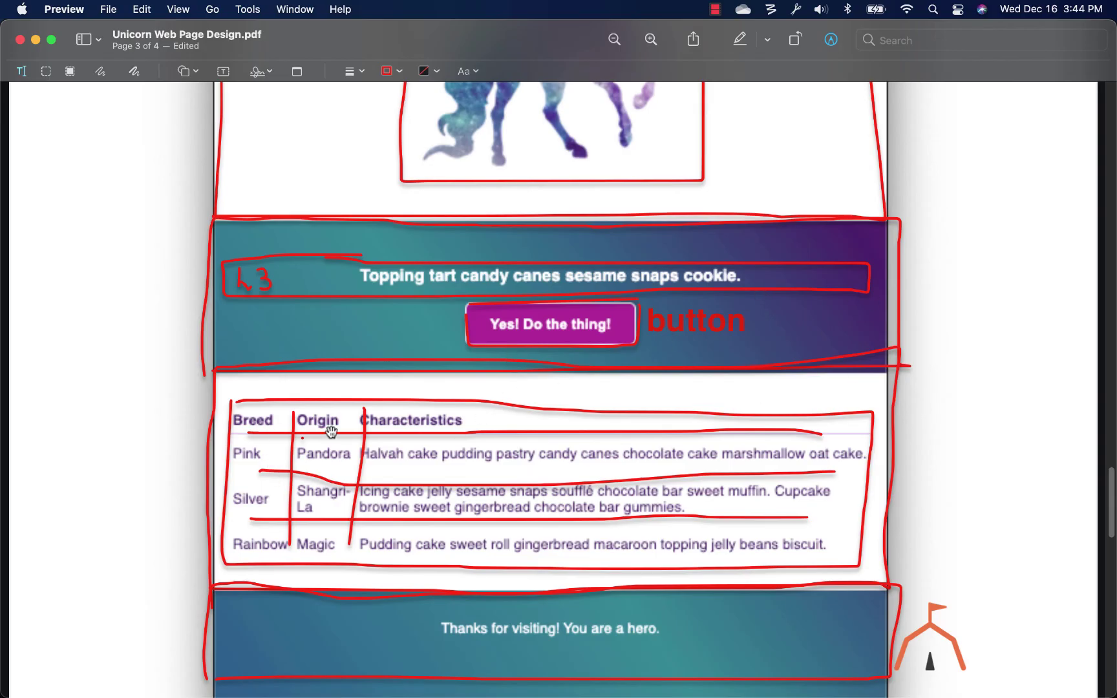
key("super+Tab")
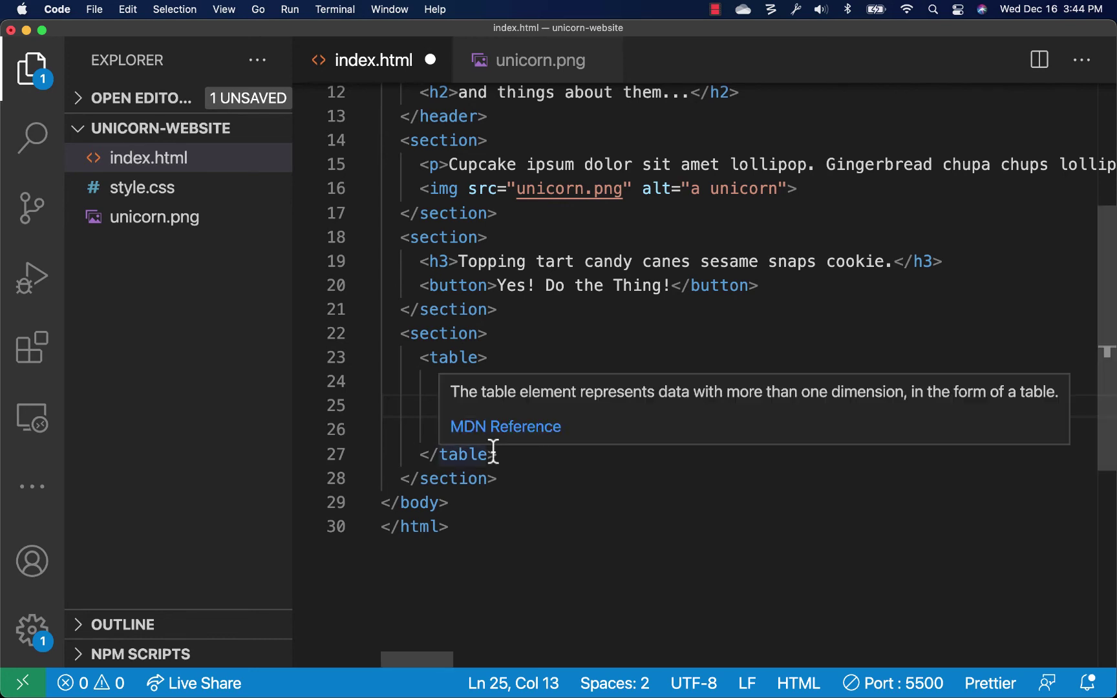
type("Breed</th>")
key("super+Right")
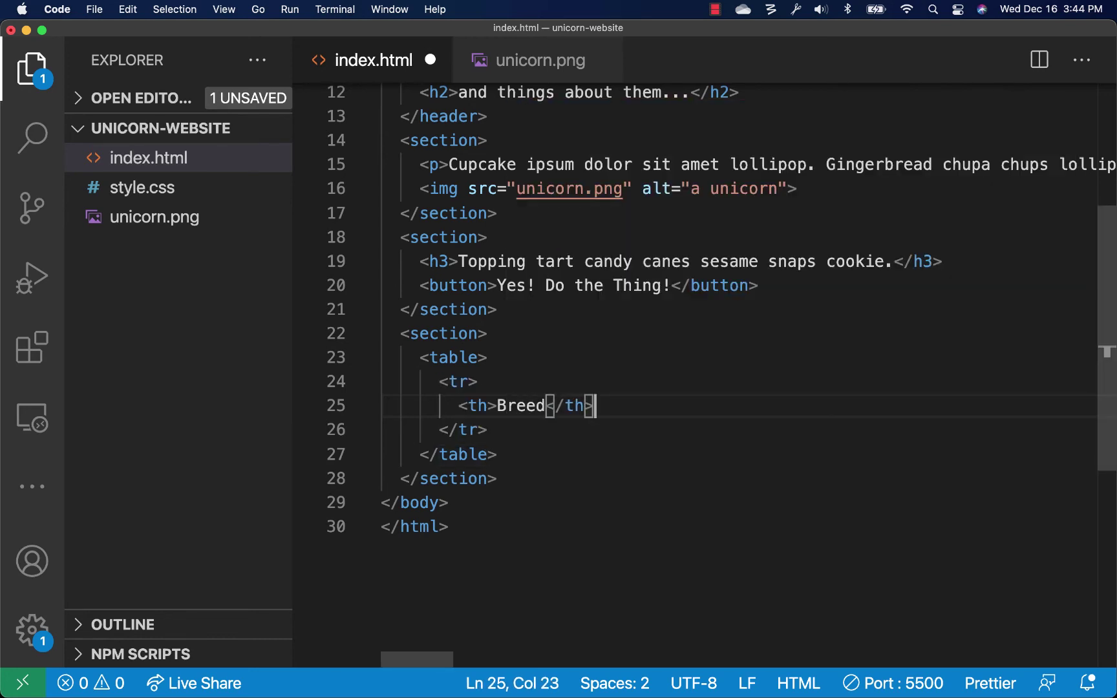
key("Return")
type("th")
key("Tab")
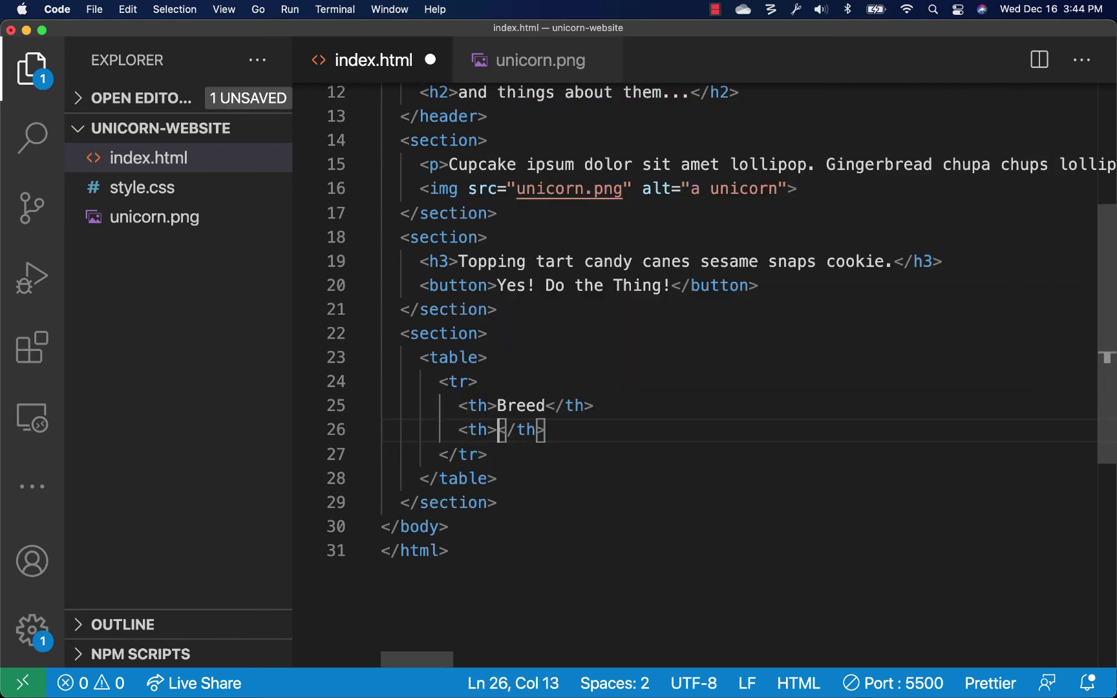
type("Origin")
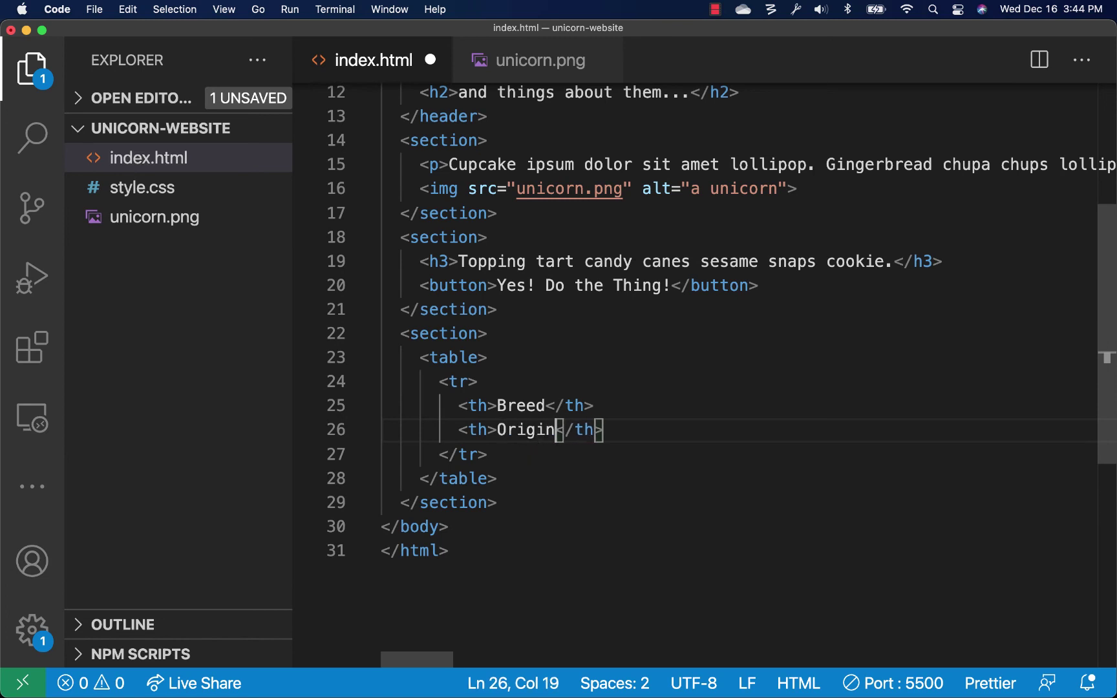
key("super+Right")
key("Return")
type("th")
key("Tab")
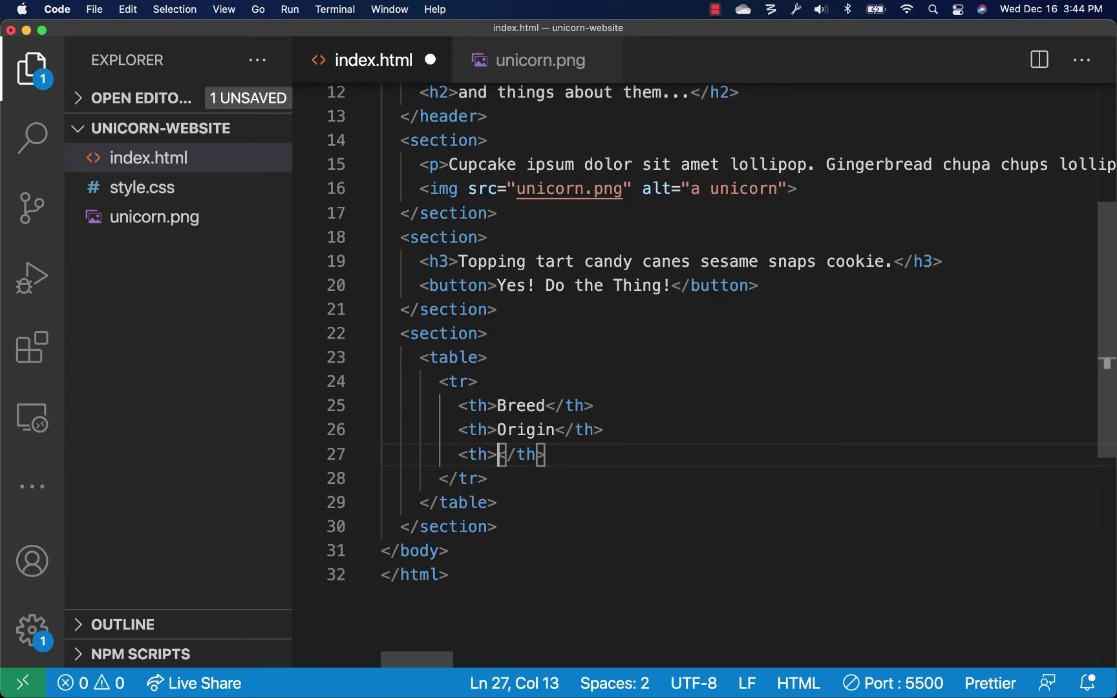
type("Characte")
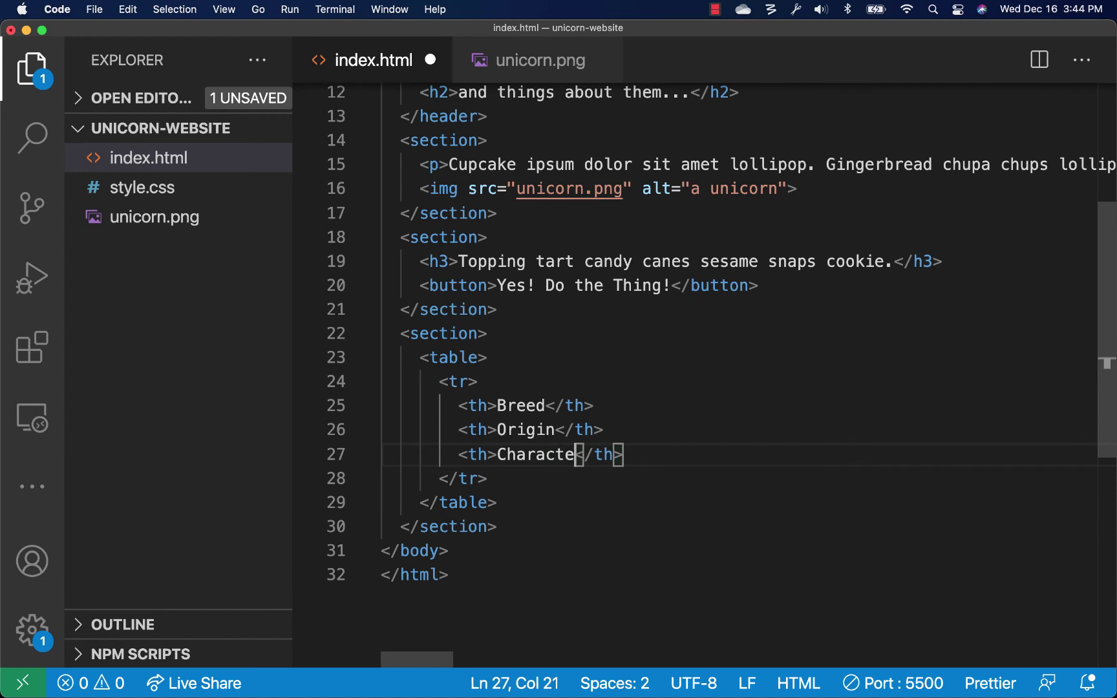
type("ristics")
key("super+Right")
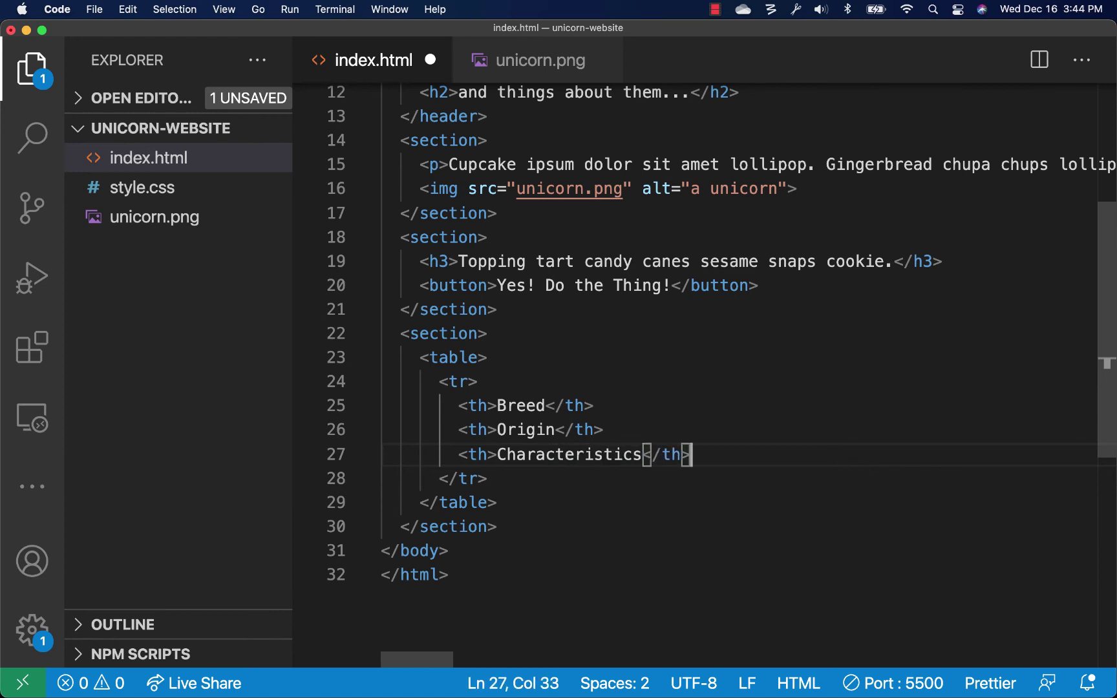
left_click(482, 382)
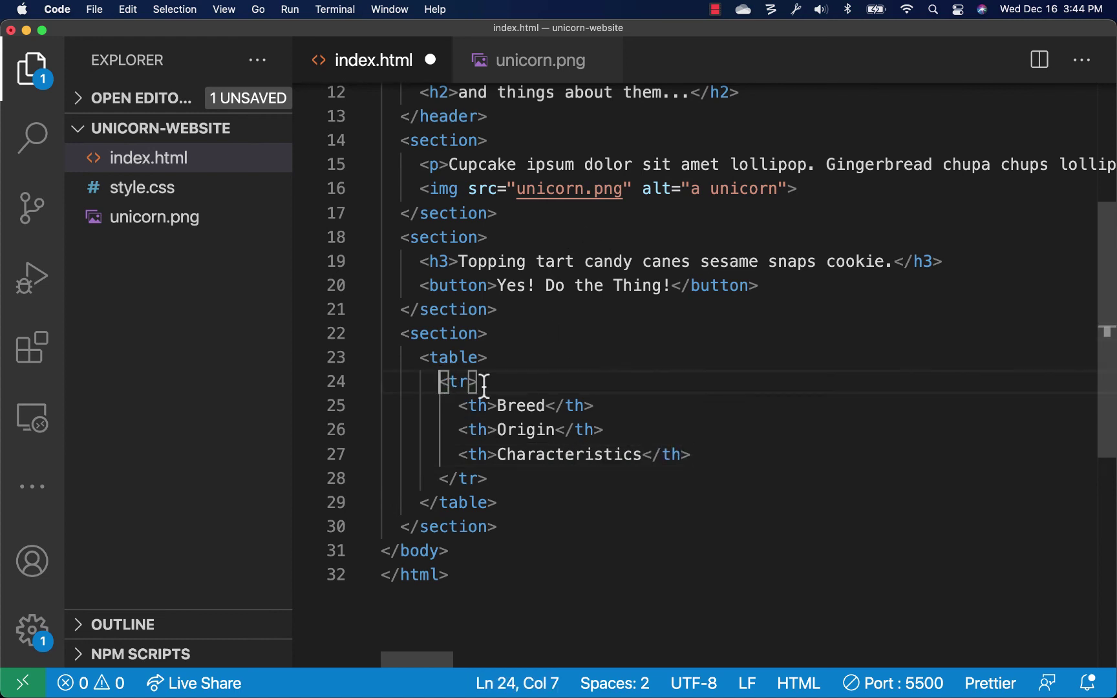
key("super+s")
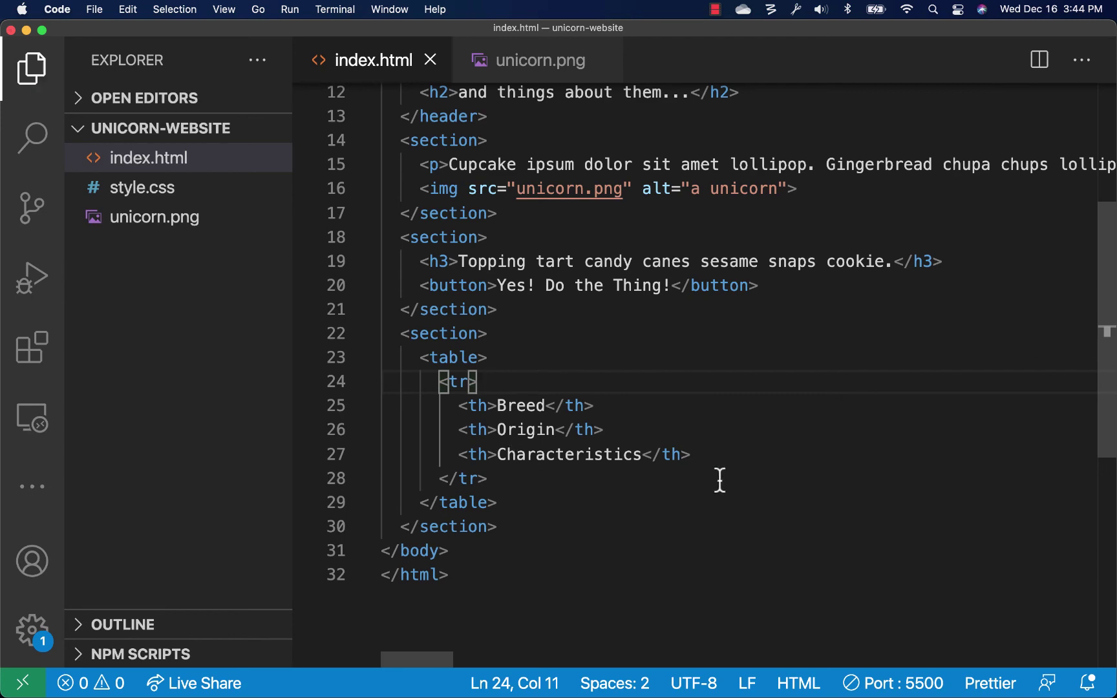
Step: Open the Unicorns tab in Chrome and select the rendered Breed Origin Characteristics heading
key("super+Tab")
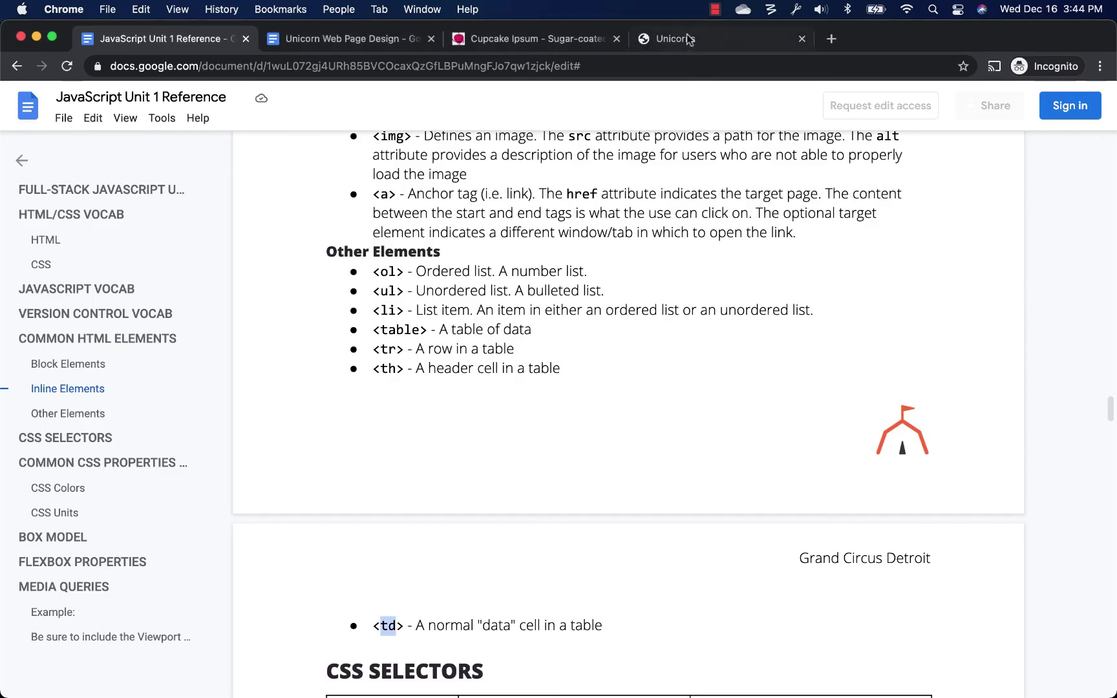
left_click(687, 38)
scroll(400, 459, "down", 2)
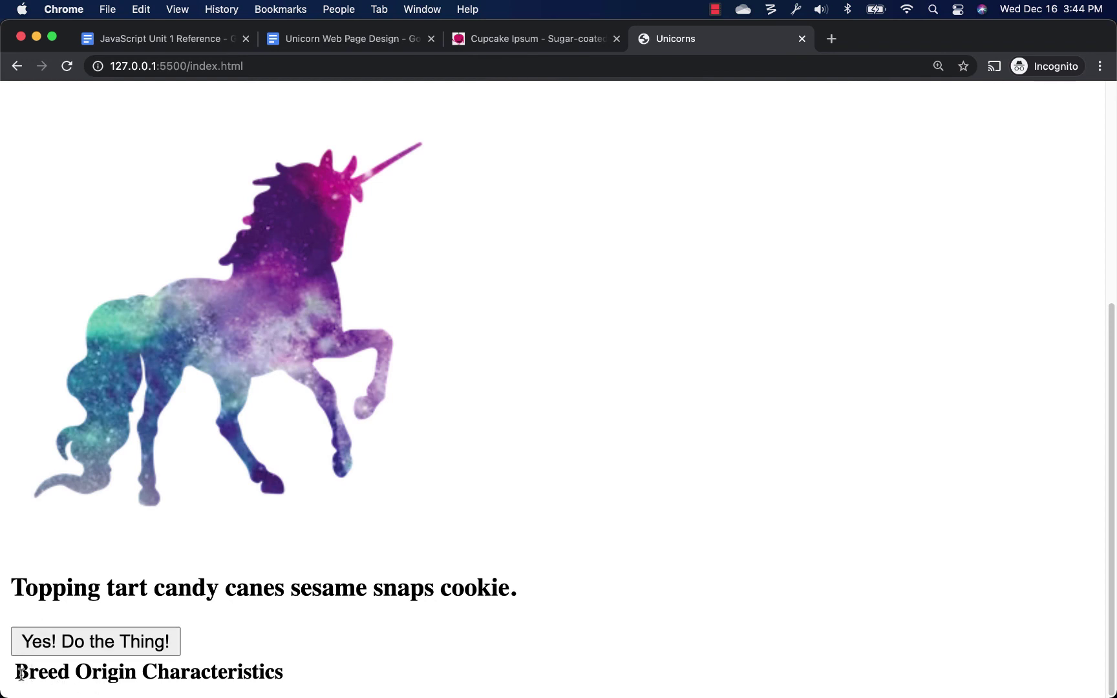
left_click_drag(16, 672, 301, 678)
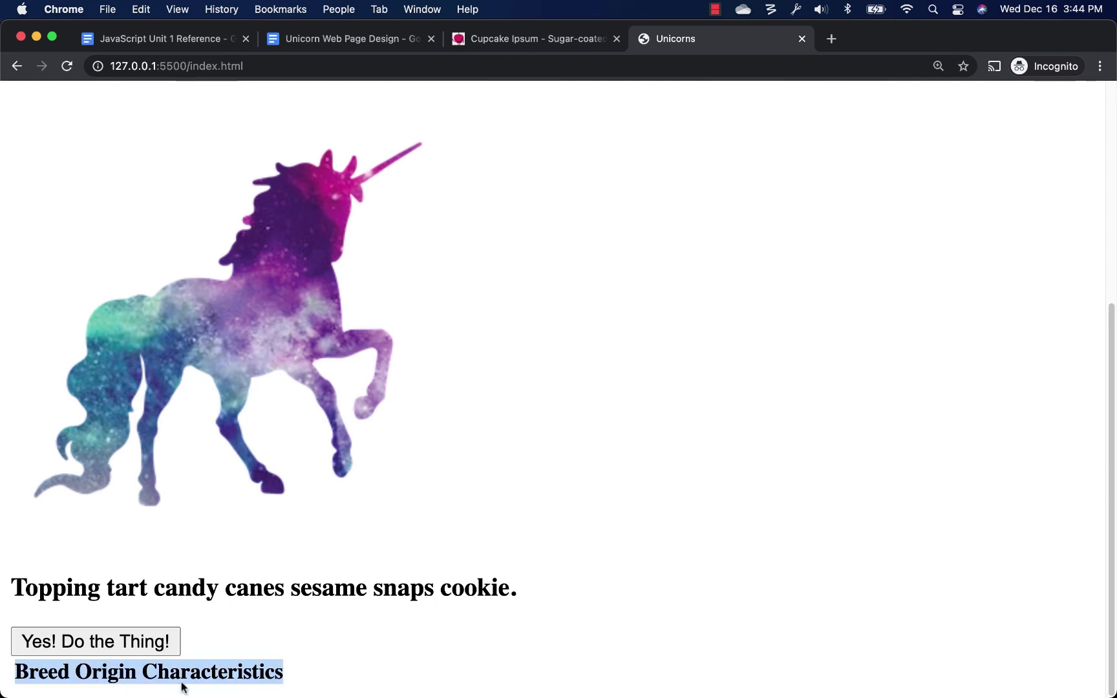
Step: Below the header row, add a new table row with cells Pink and Pandora
left_click(358, 676)
key("super+Tab")
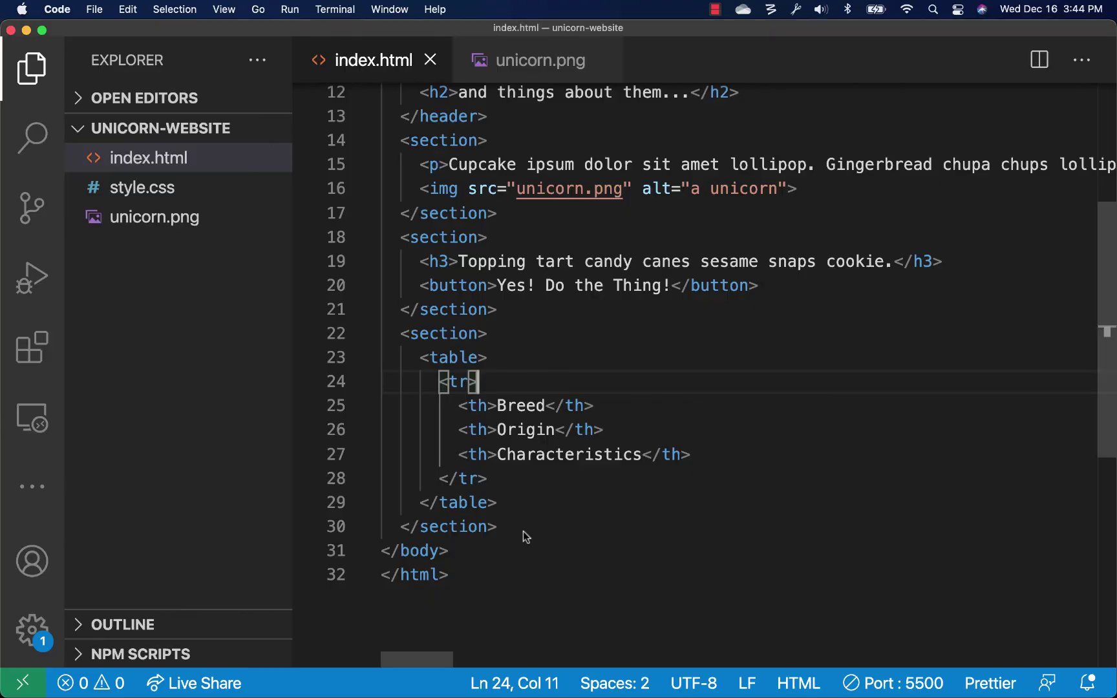
left_click(528, 475)
key("Return")
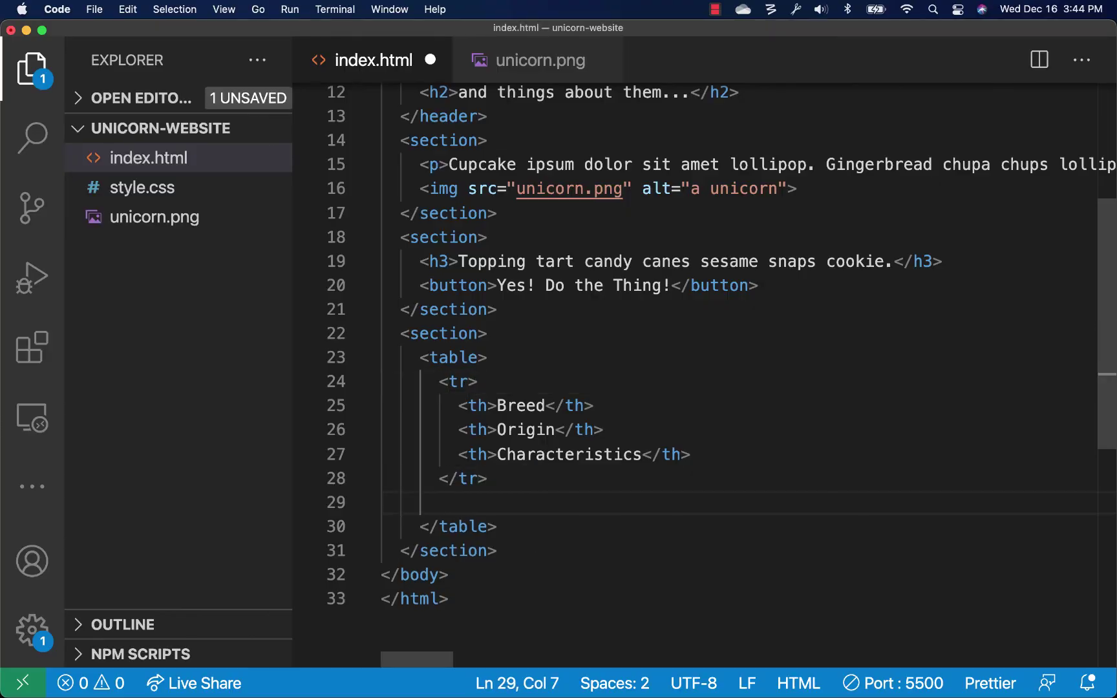
type("tr")
key("Tab")
key("Return")
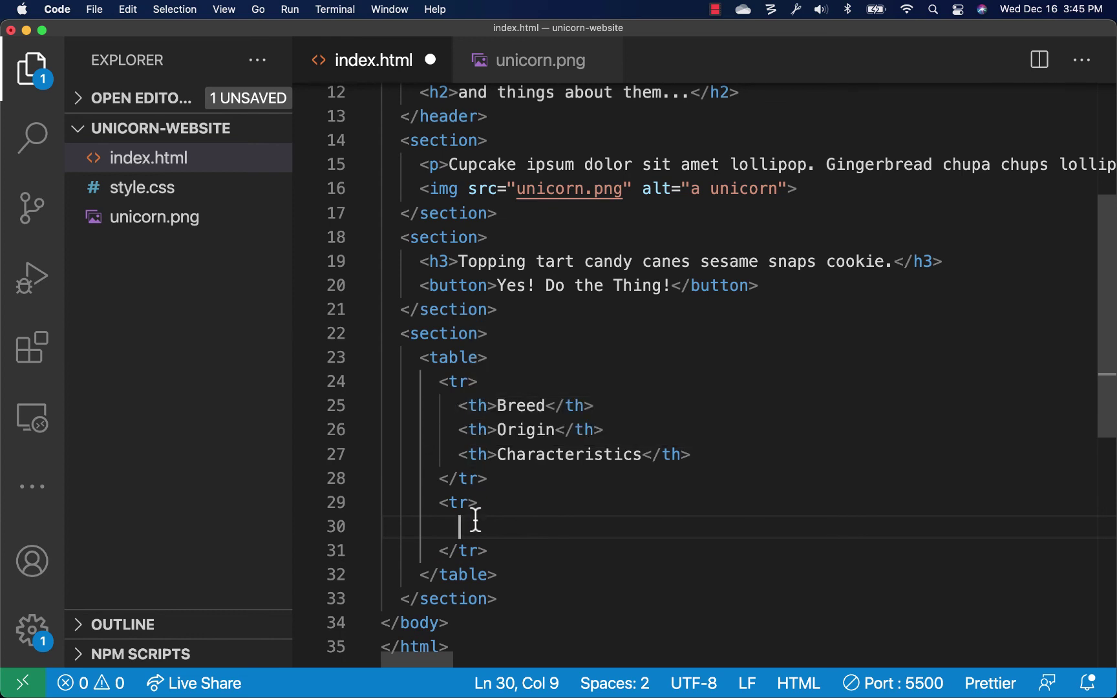
type("td")
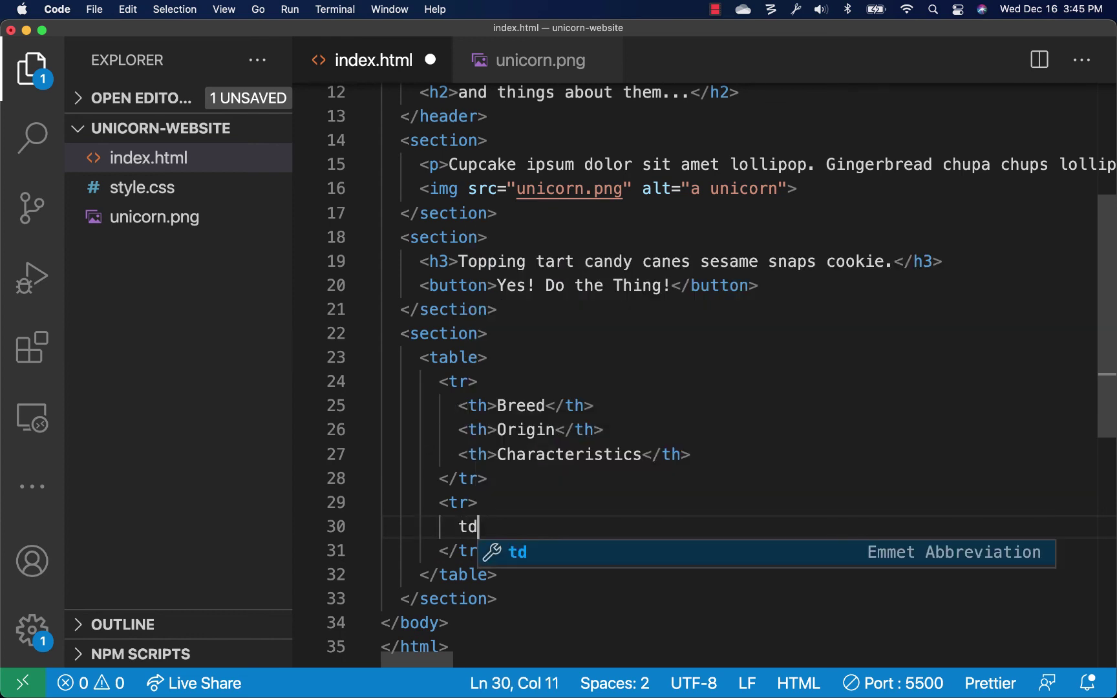
key("Tab")
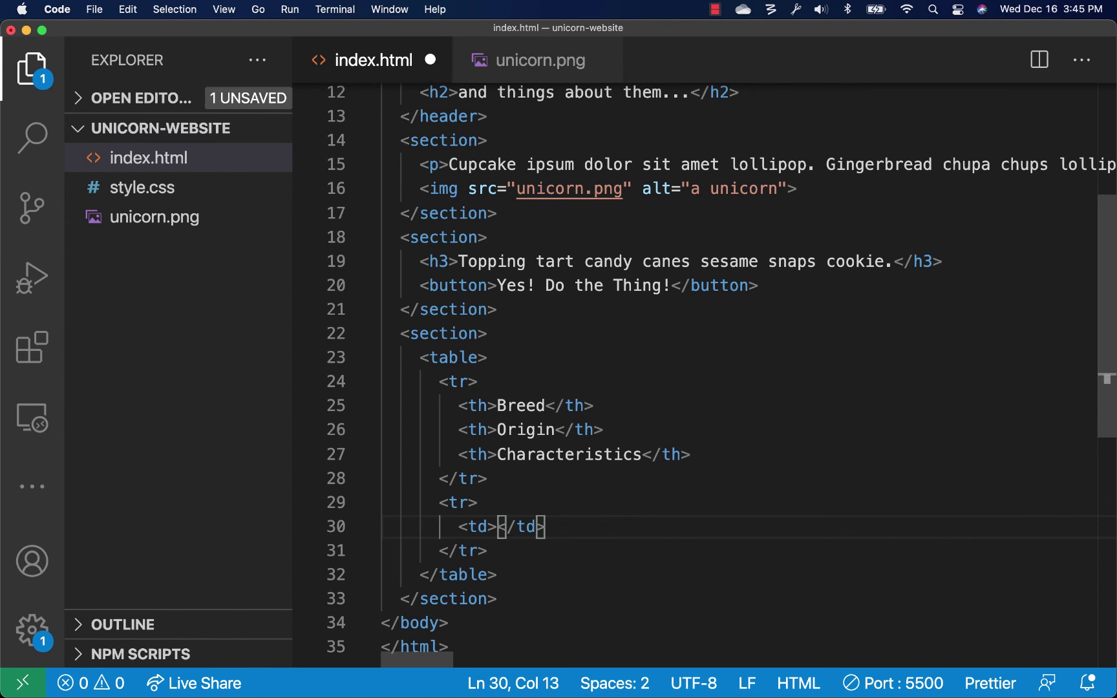
type("Pin")
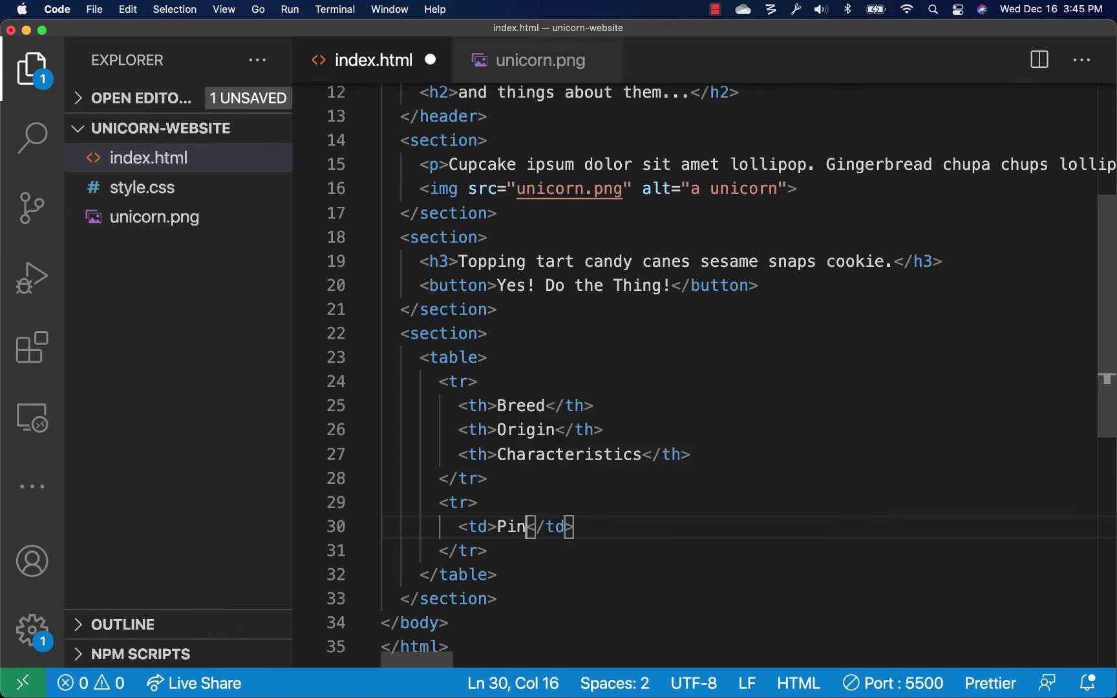
type("k")
key("End")
key("Return")
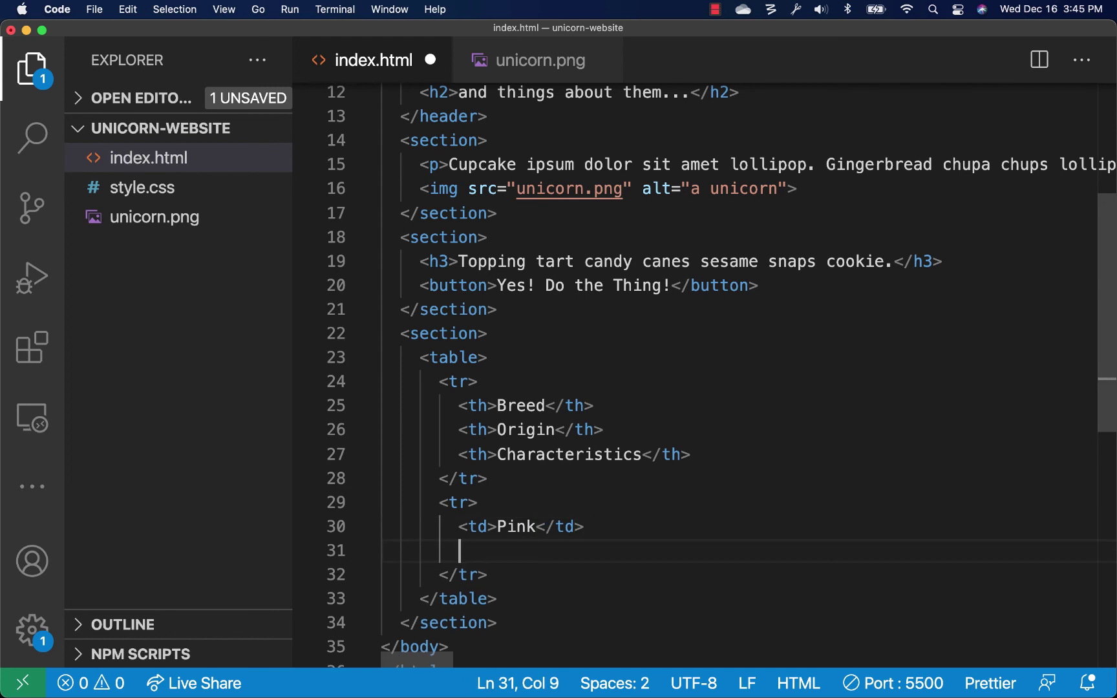
type("td")
key("Tab")
type("P")
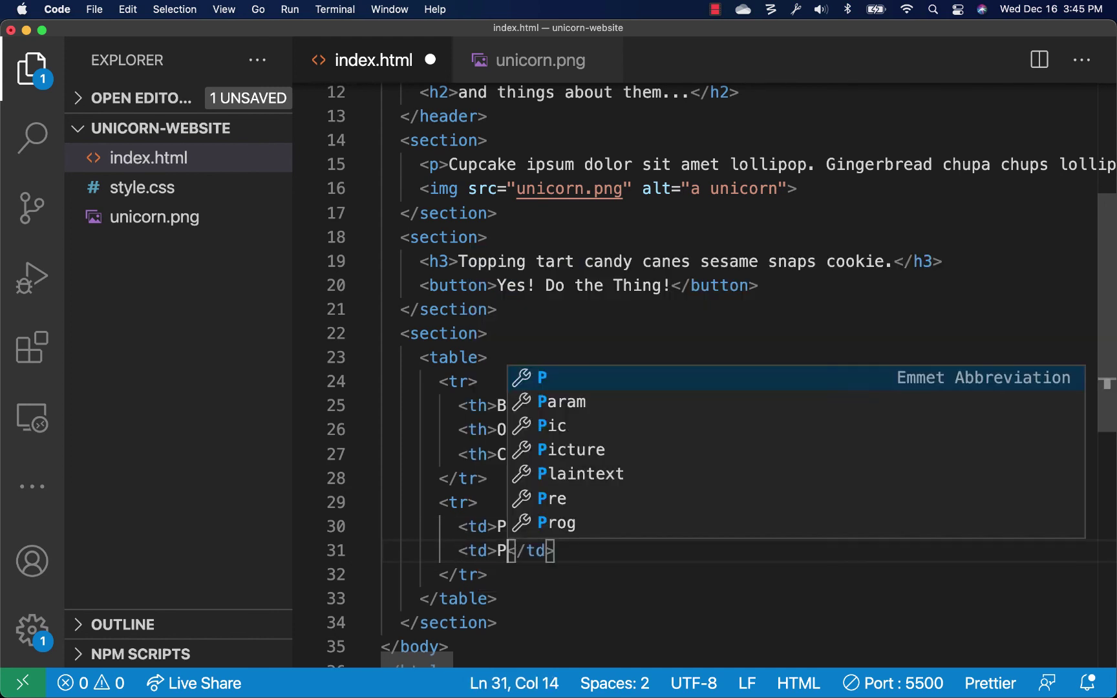
type("andora")
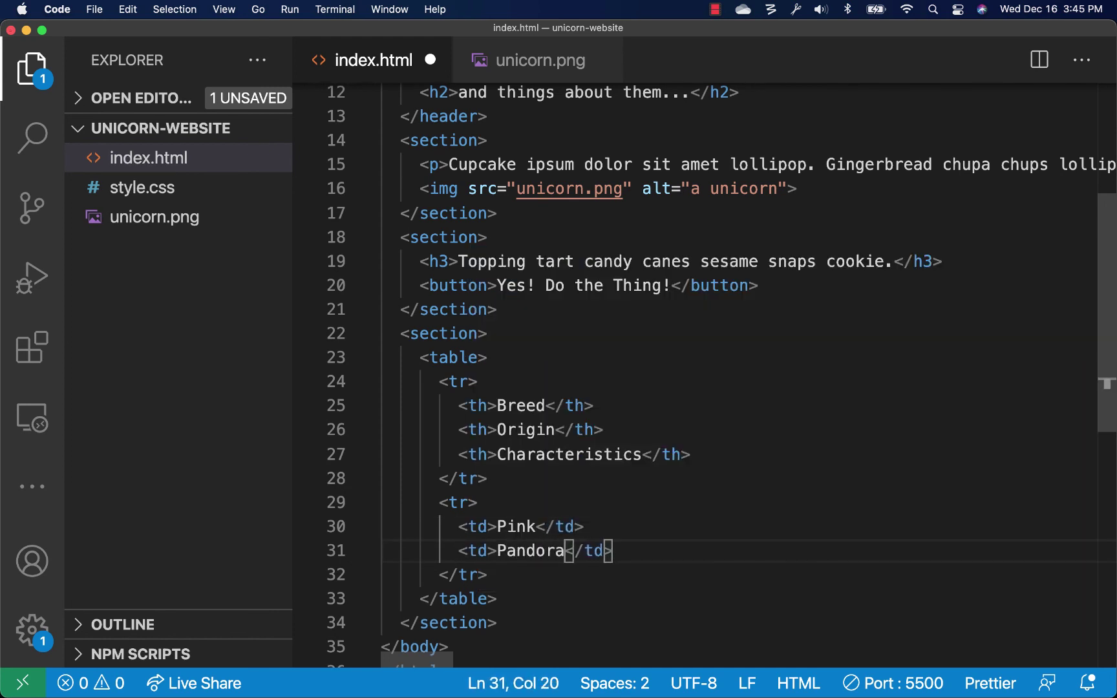
key("End")
key("Return")
type("th")
Step: Add a third cell with the pasted ipsum description, save, and check it in Chrome
key("BackSpace")
type("d")
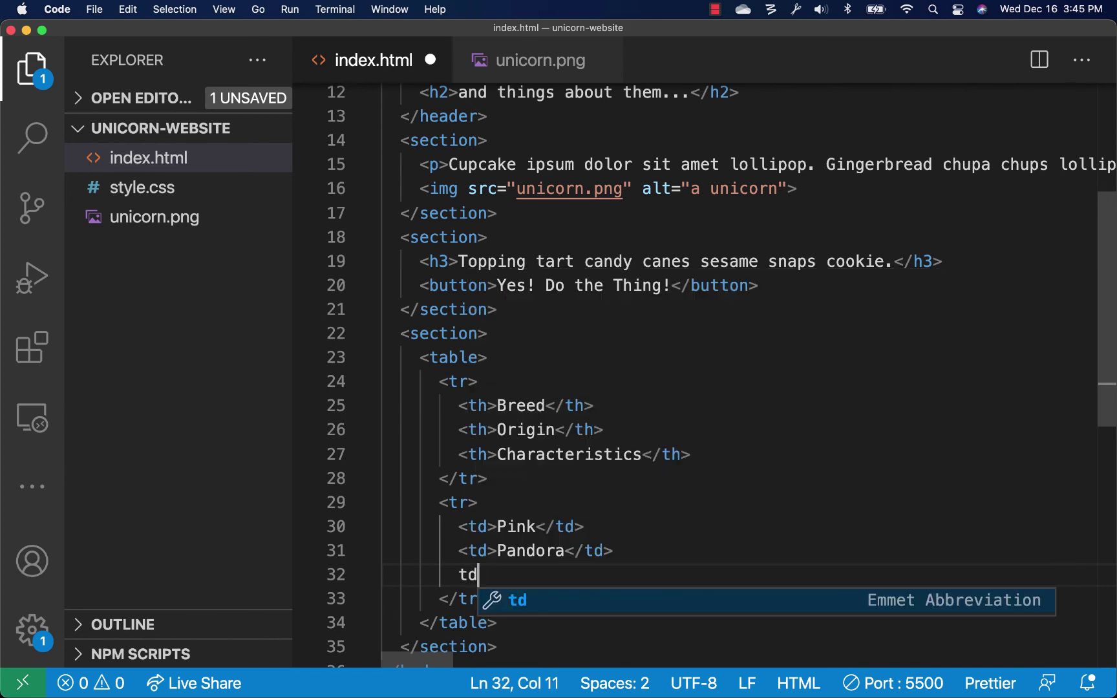
key("Tab")
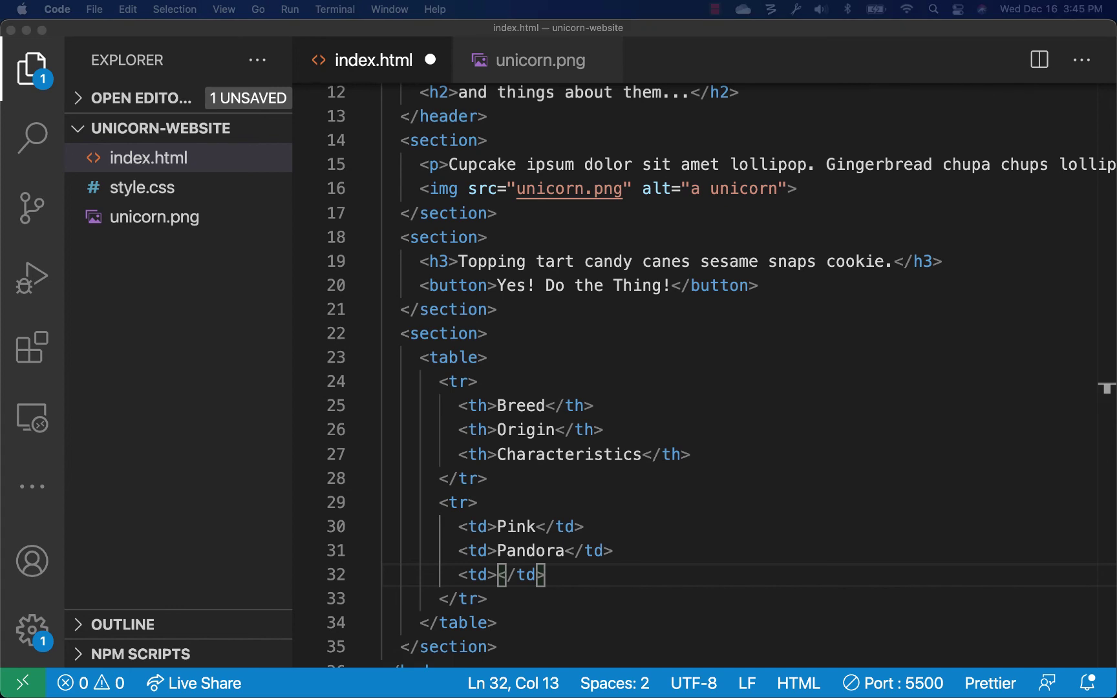
left_click(491, 573)
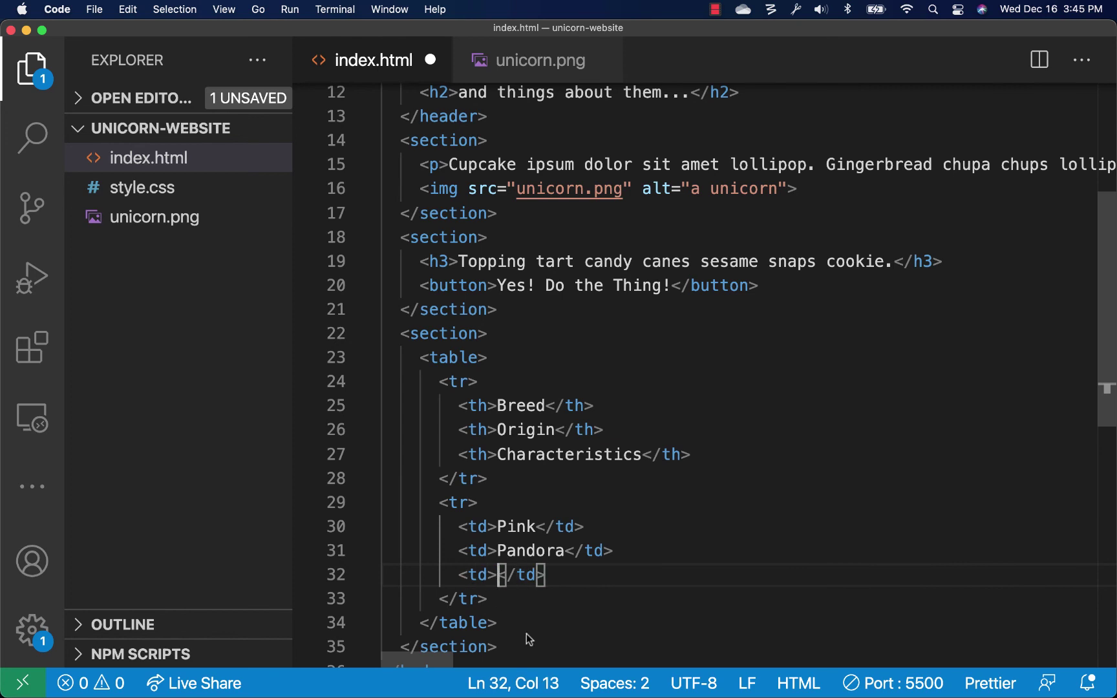
key("super+v")
left_click(548, 553)
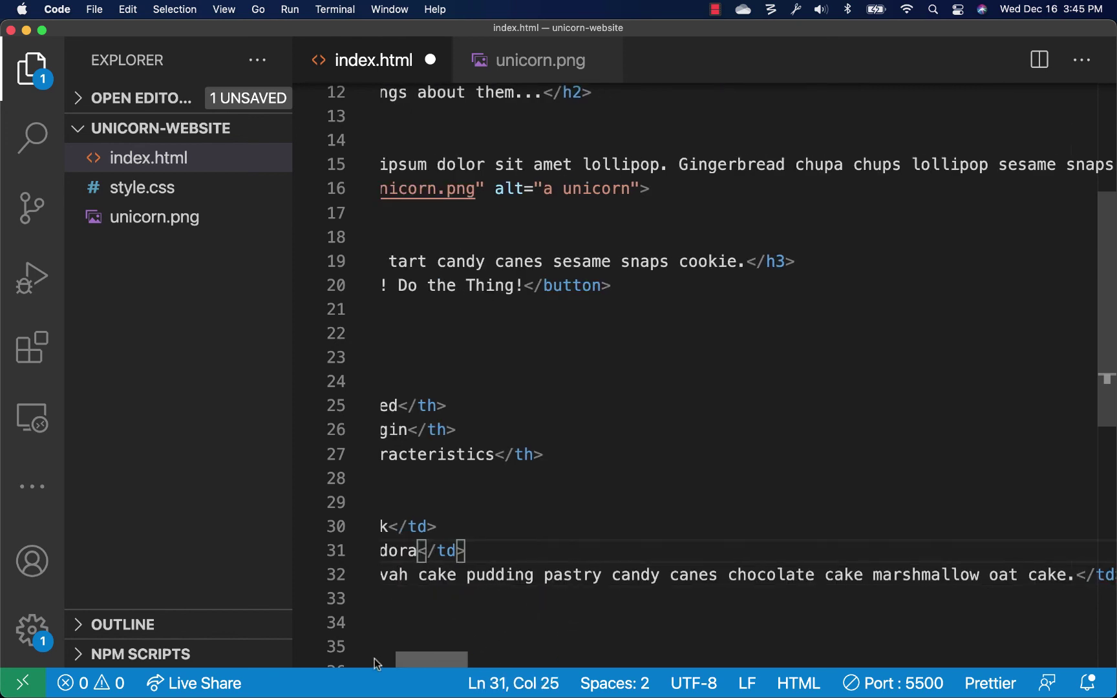
scroll(463, 549, "left", 5)
scroll(464, 561, "left", 2)
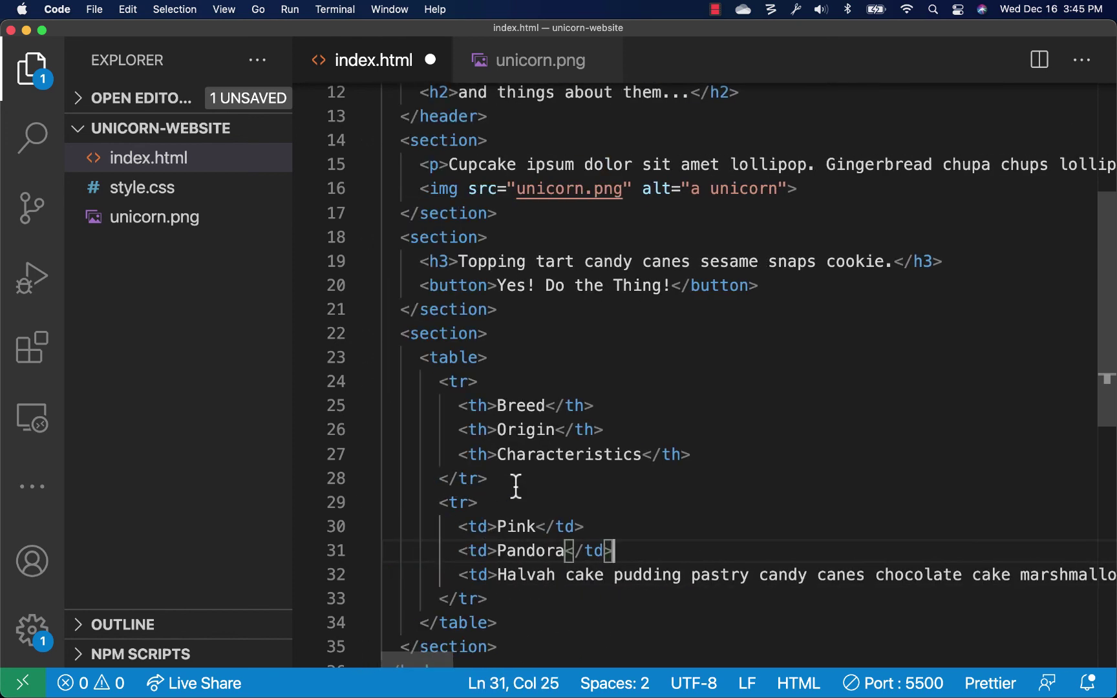
key("super+s")
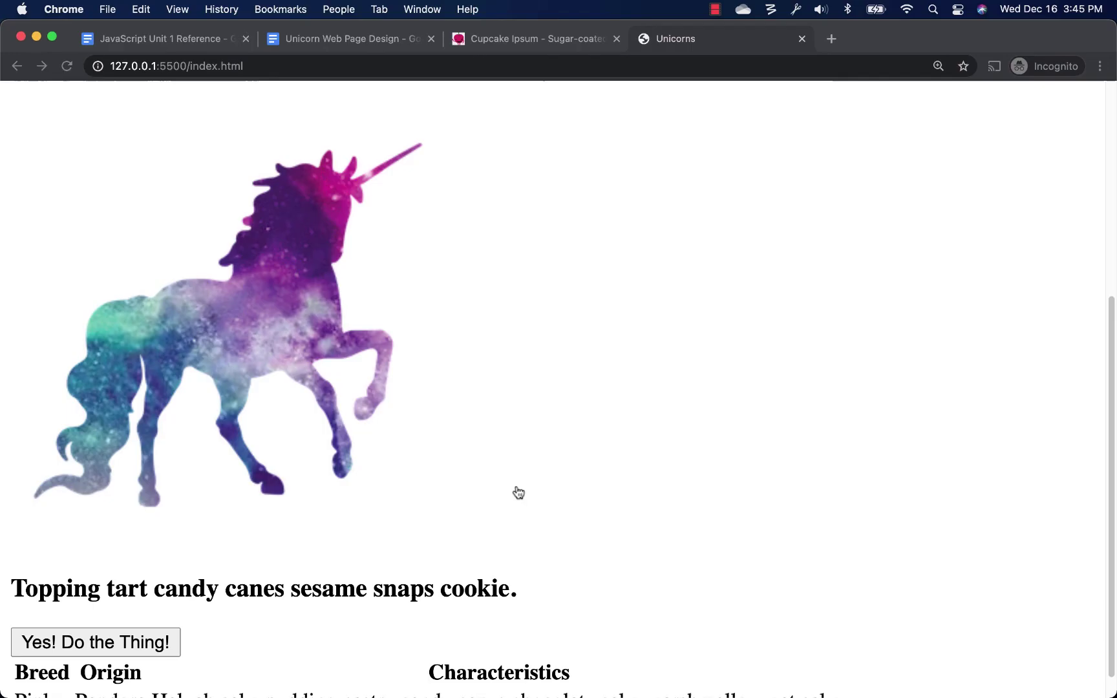
key("super+Tab")
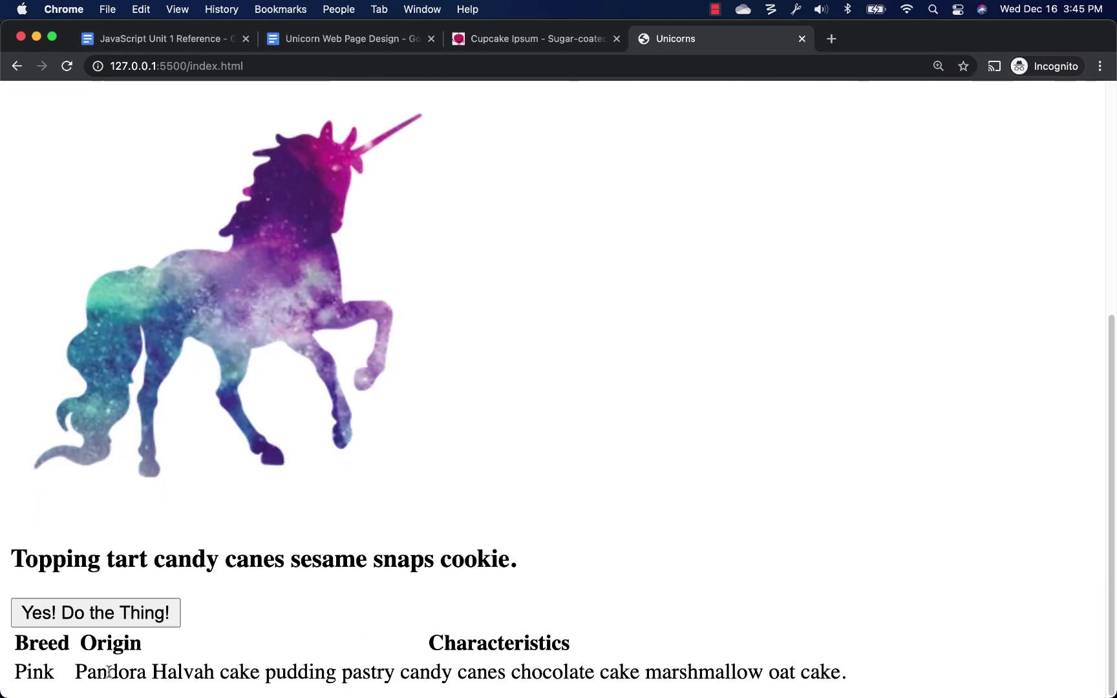
key("super+Tab")
scroll(550, 576, "down", 5)
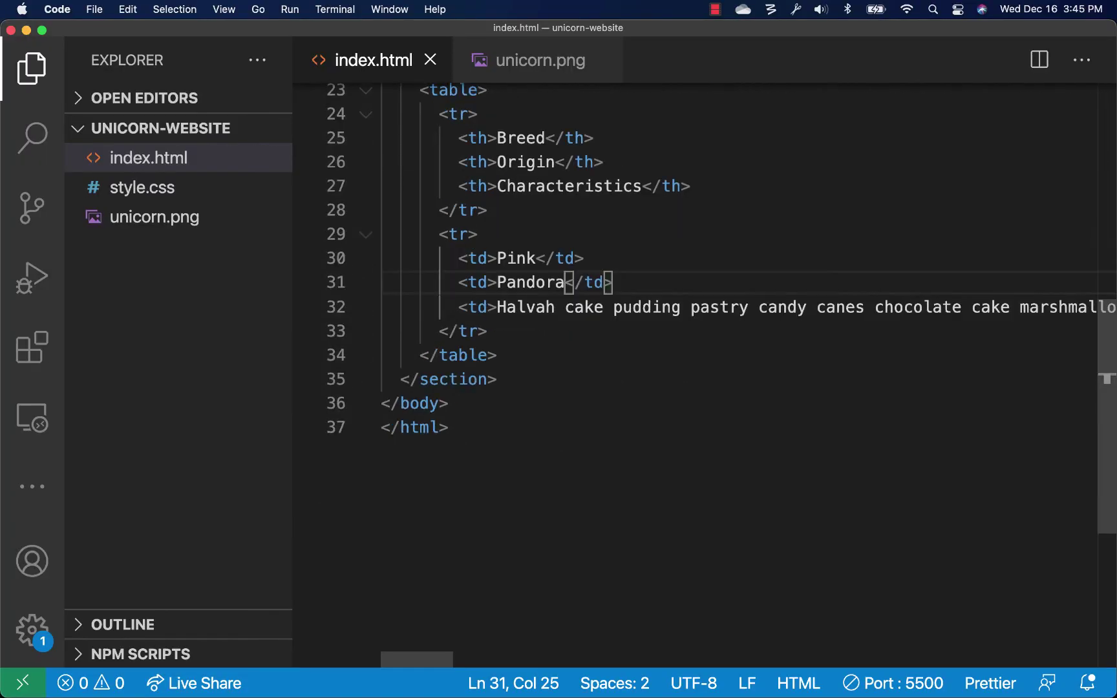
scroll(698, 349, "down", 3)
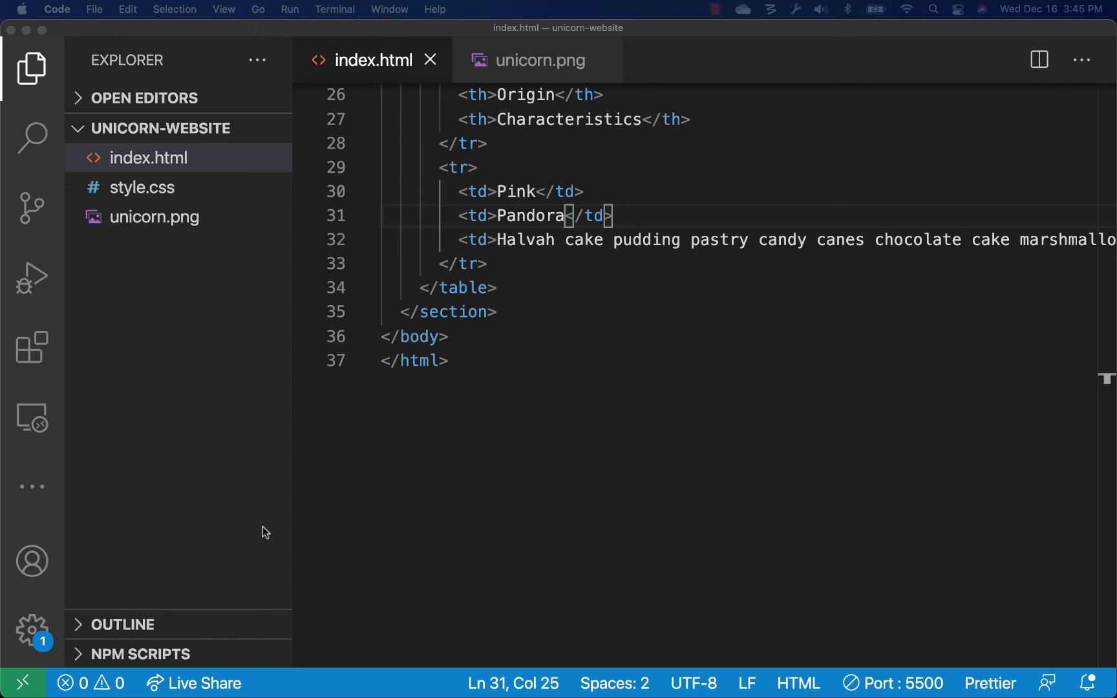
Step: Paste the Silver/Shangri-La and Rainbow/Magic rows after the Pink row and check their cells
left_click(512, 266)
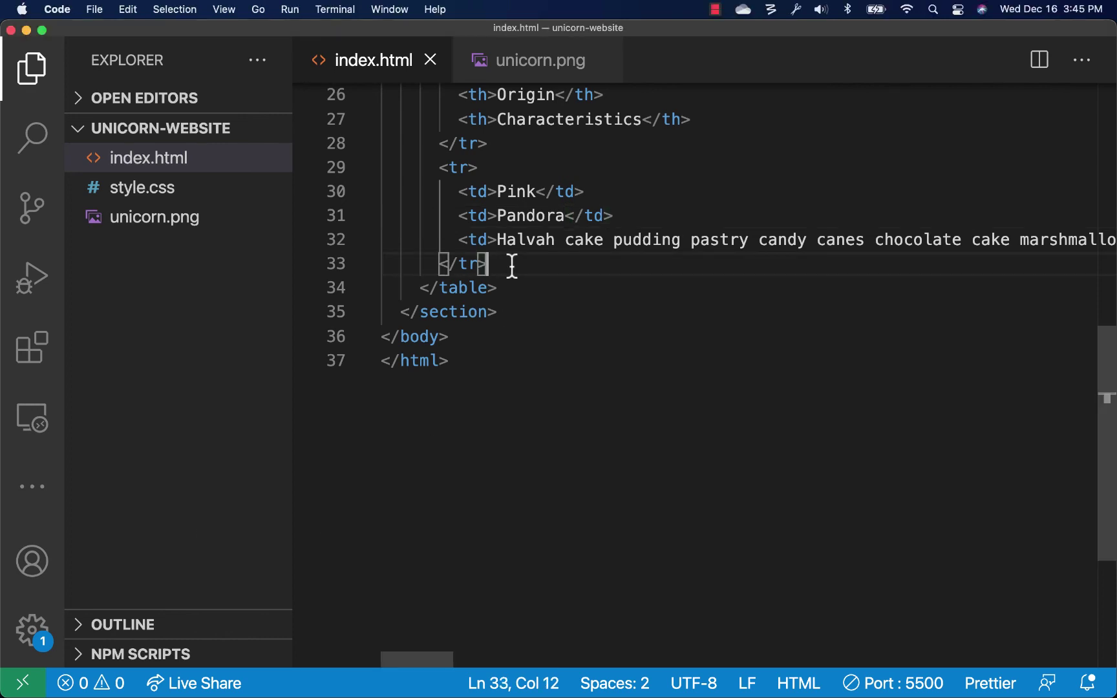
key("super+v")
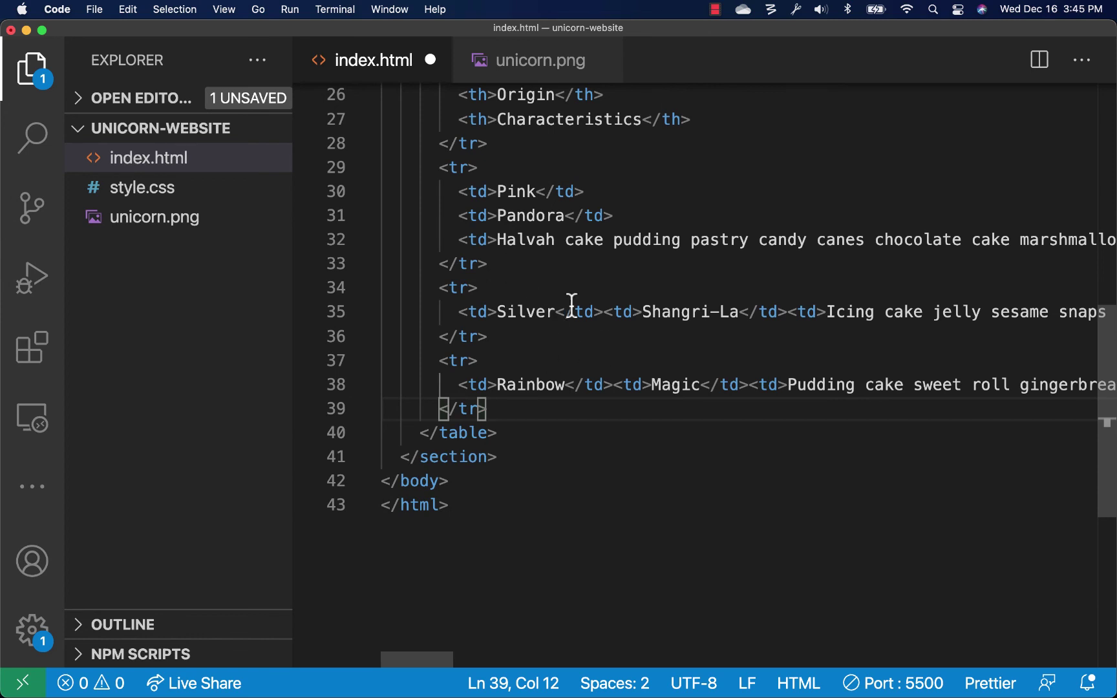
left_click(512, 291)
left_click(477, 312)
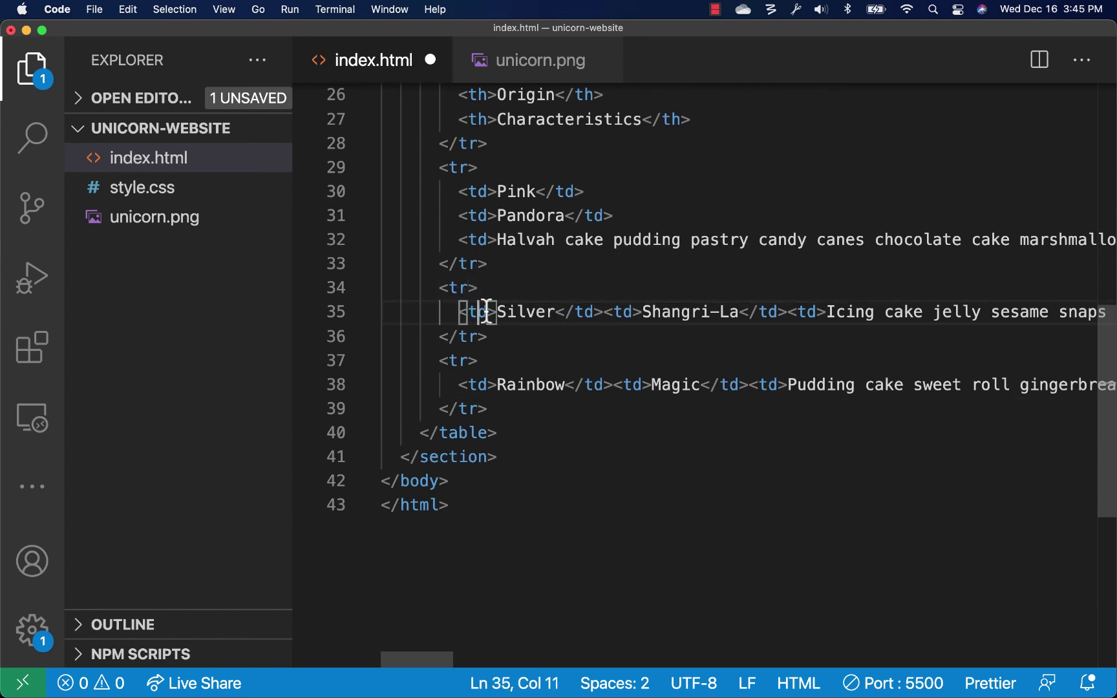
left_click(623, 311)
left_click(796, 311)
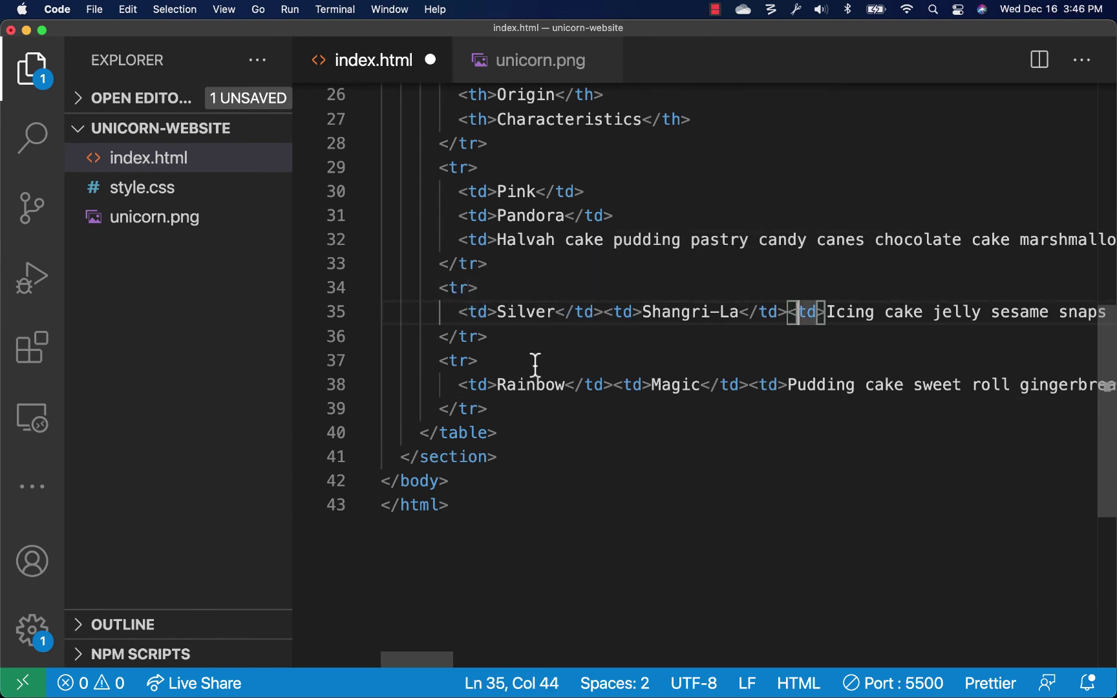
Step: Open a new blank line just after the table's closing </section>
left_click(530, 432)
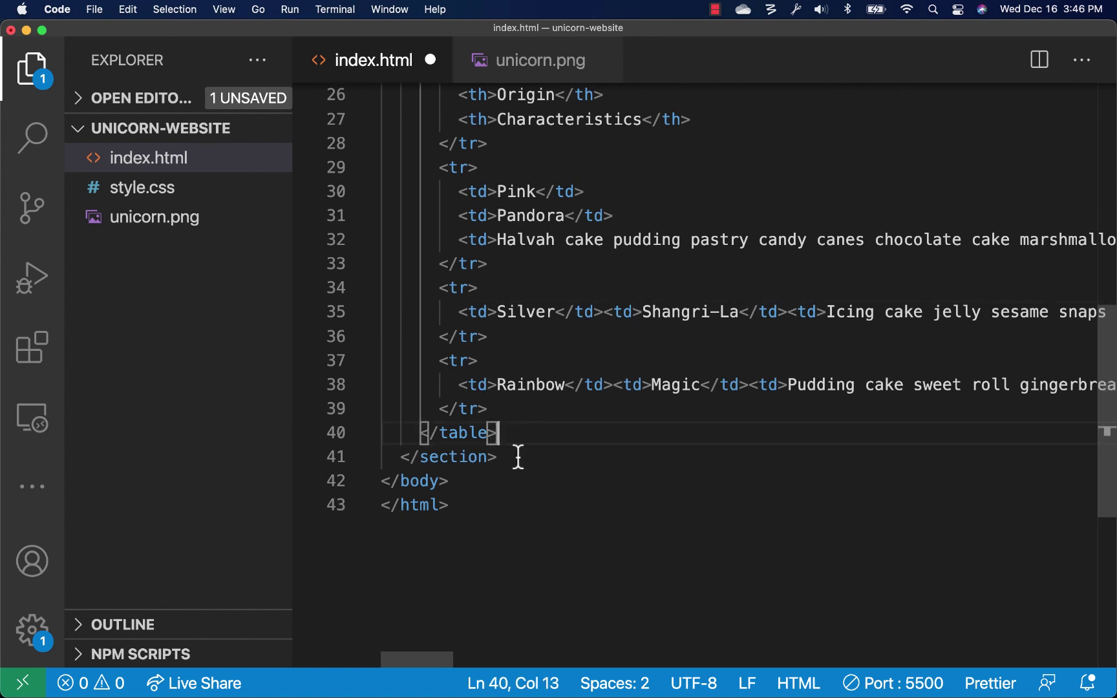
left_click(516, 456)
key("Return")
type("sectio")
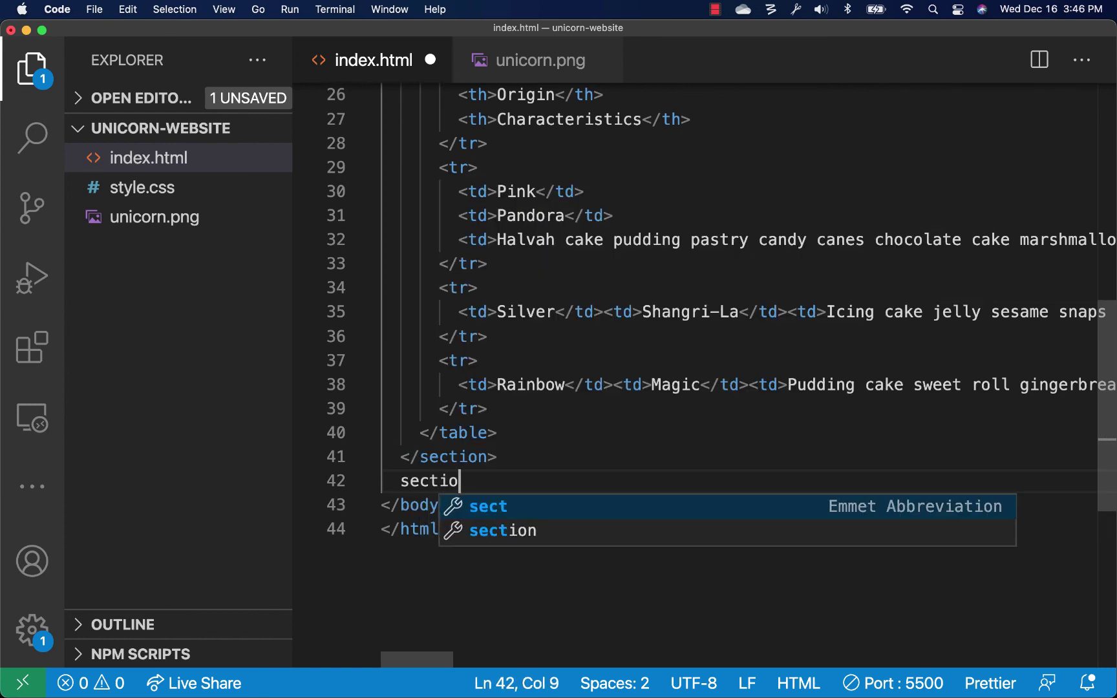
type("n")
Step: Expand 'section' and 'p' with Emmet into a new section holding a paragraph
key("Tab")
key("Return")
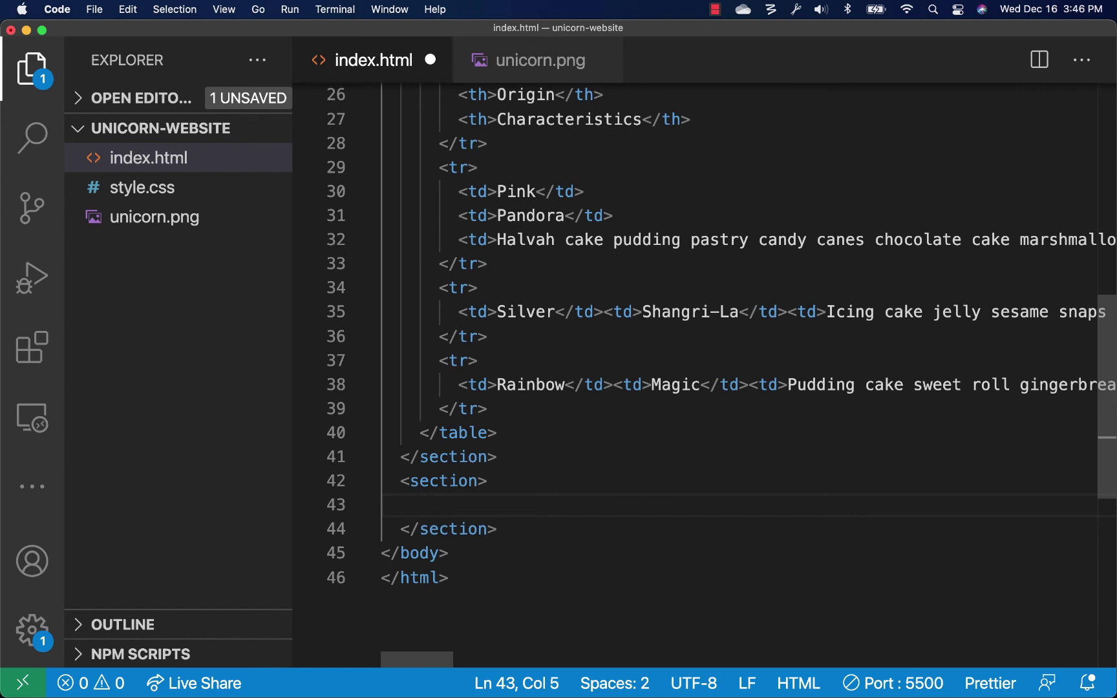
type("p")
key("Tab")
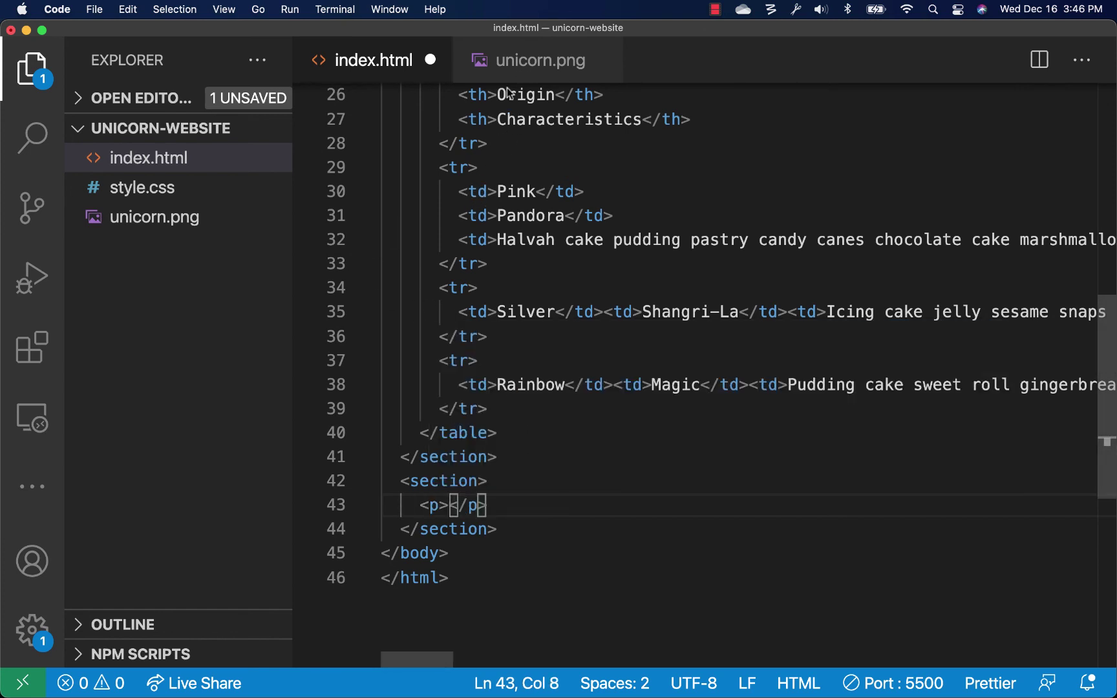
Step: Check the design PDF, then save the paragraph 'Thanks for visiting! You are a hero.'
key("super+Tab")
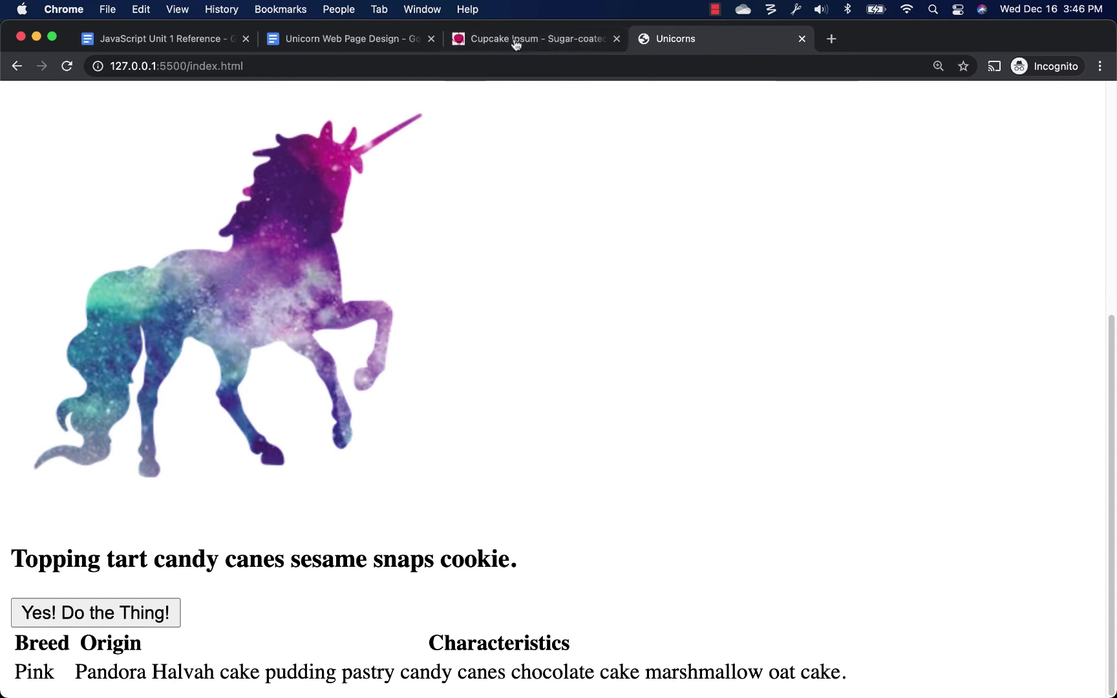
key("super+Tab")
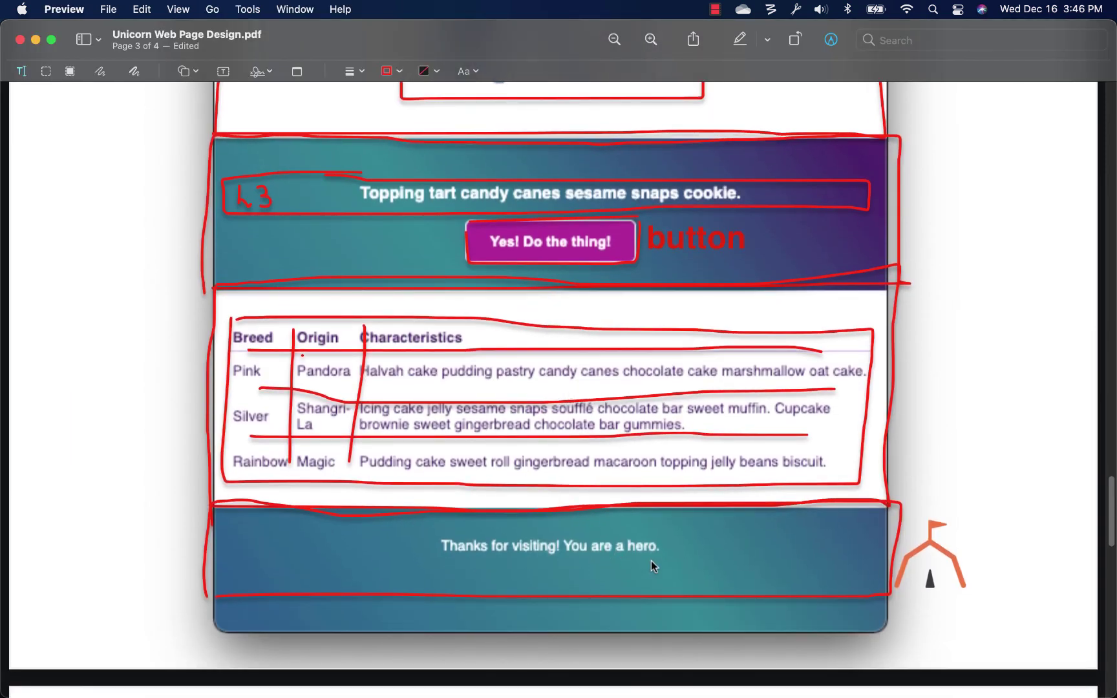
key("super+Tab")
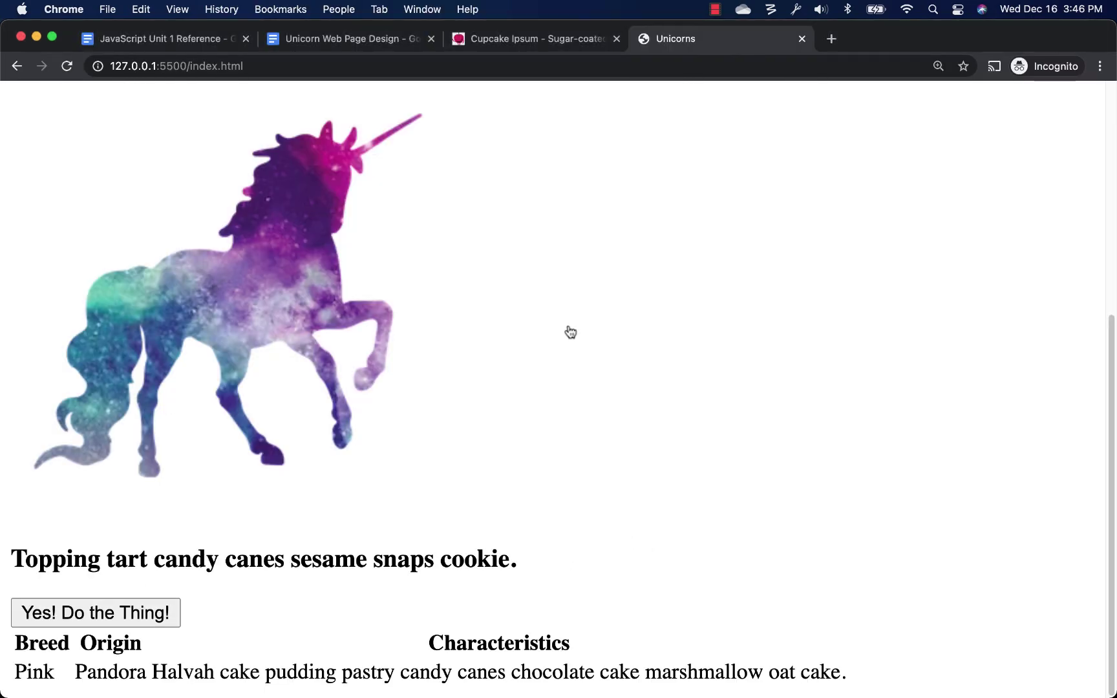
key("super+Tab")
type("Th")
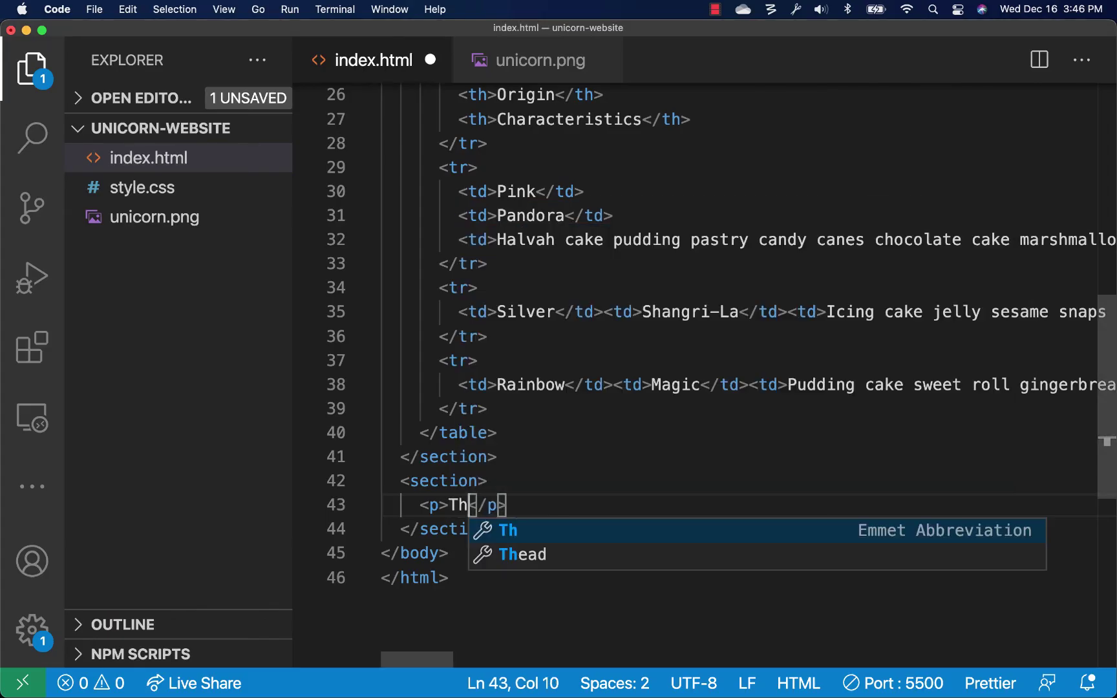
type("anks for visit")
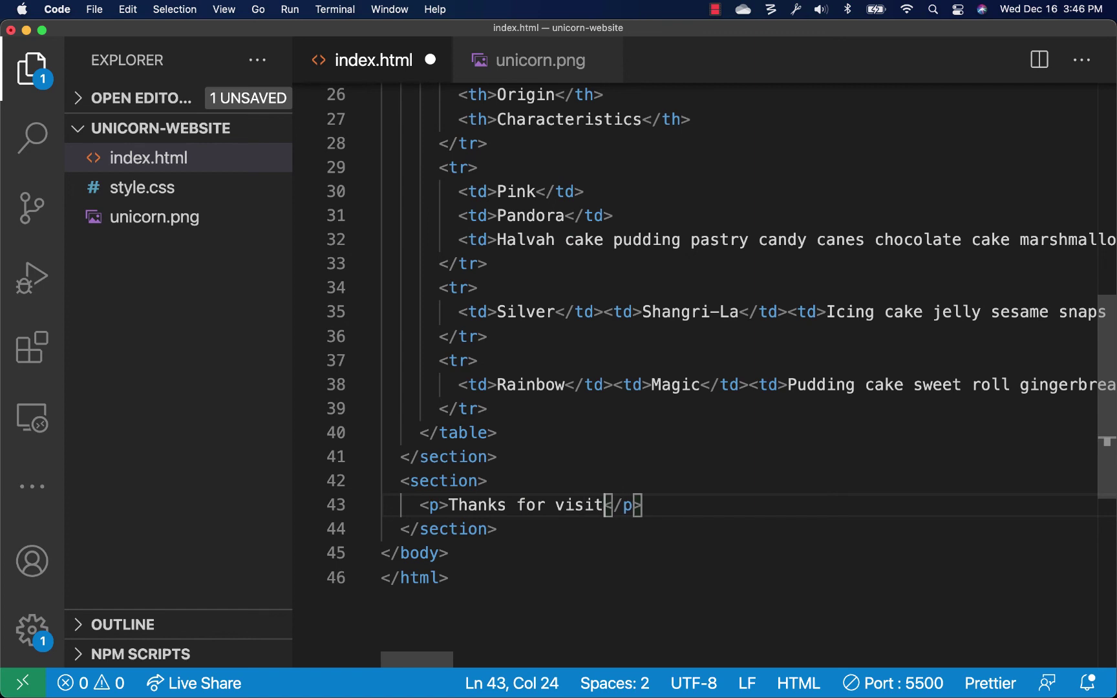
type("ing! You are ")
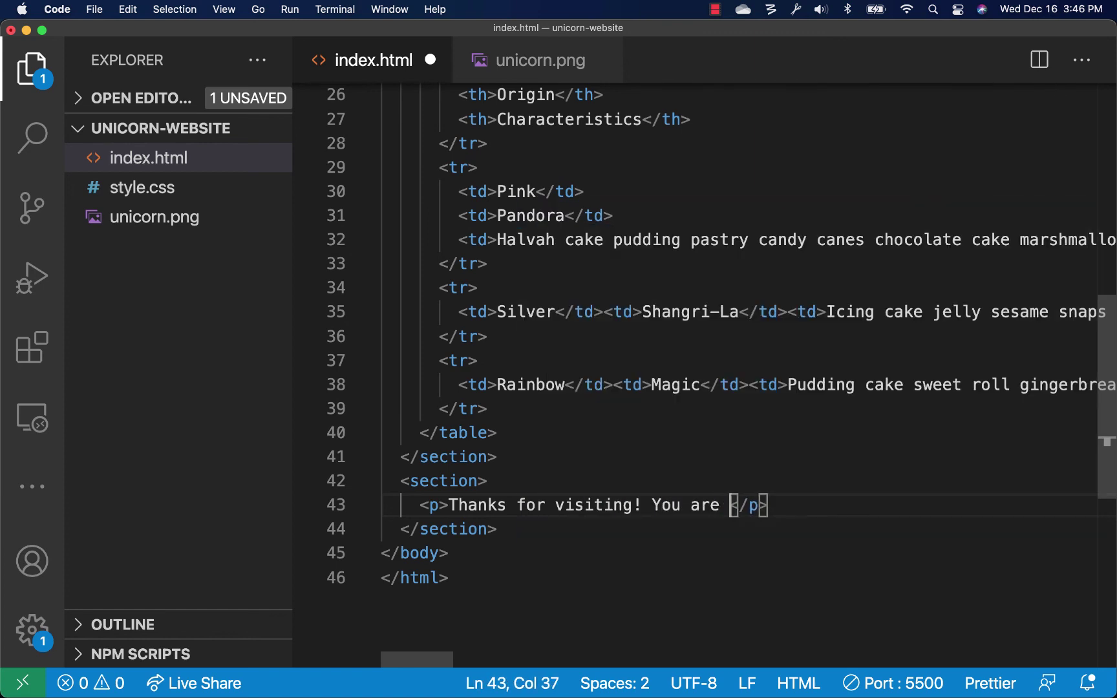
type("a her")
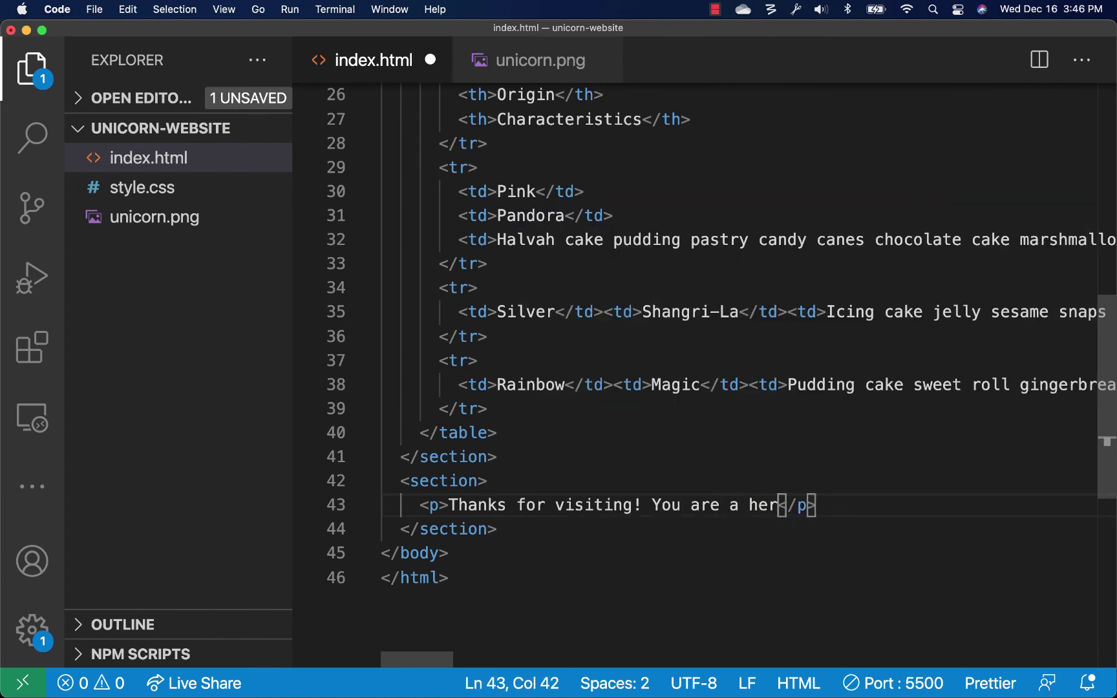
type("o.")
key("super+s")
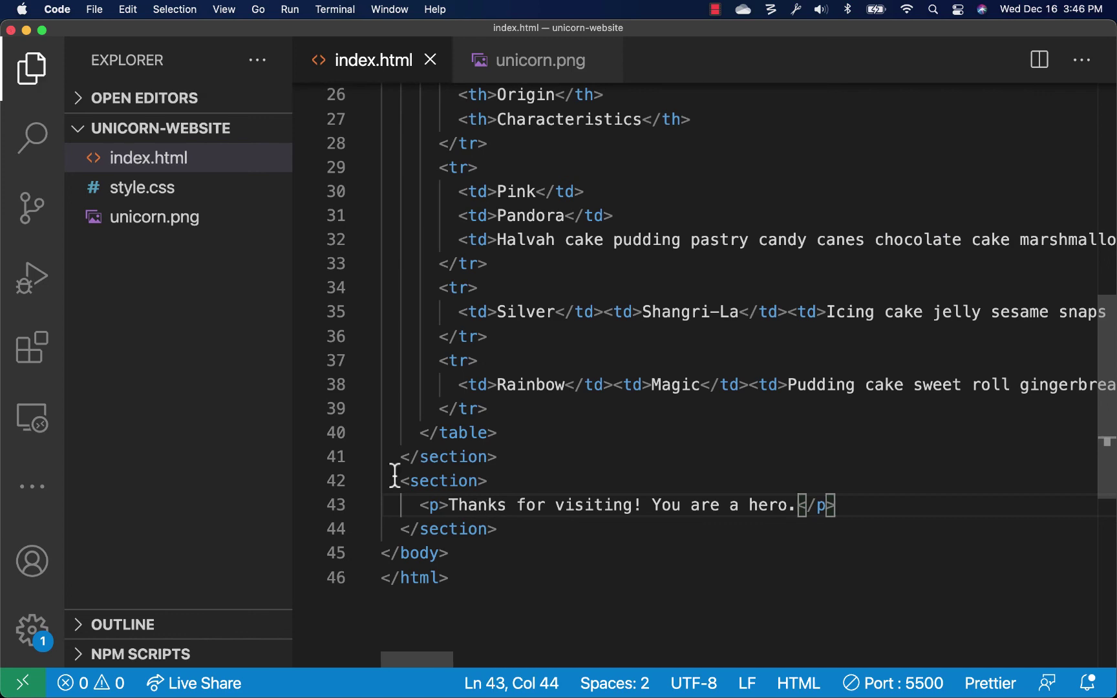
left_click_drag(624, 331, 624, 323)
Step: Bring up the Chrome Unicorns preview and zoom out to see more of the page
key("super+Tab")
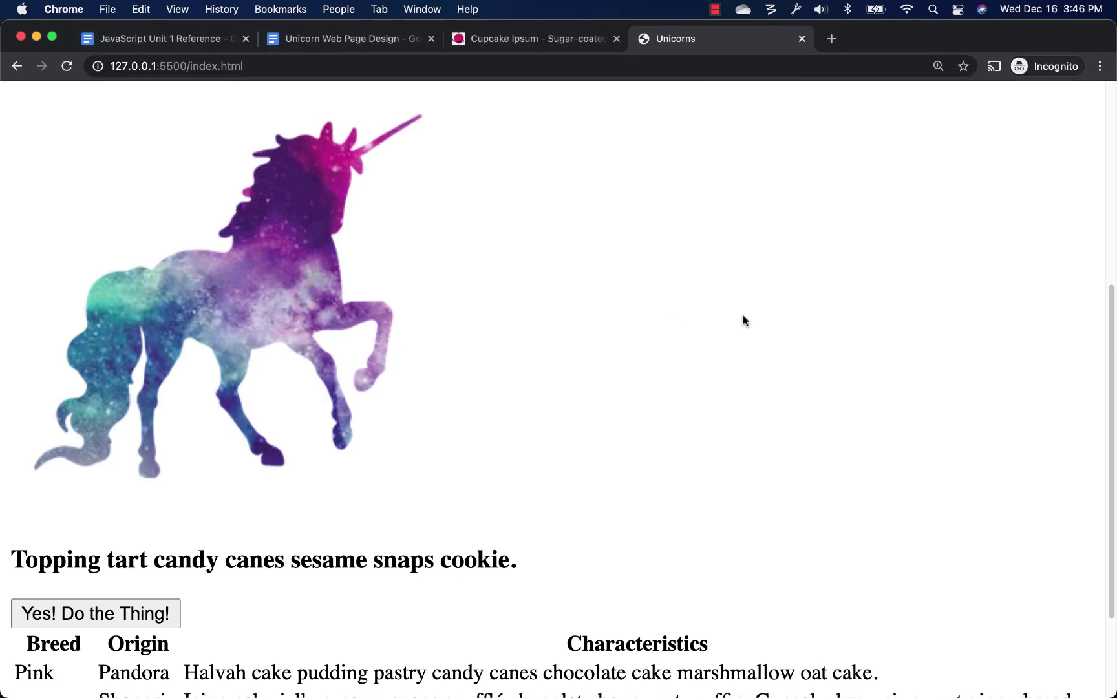
key("super+minus")
key("super+minus")
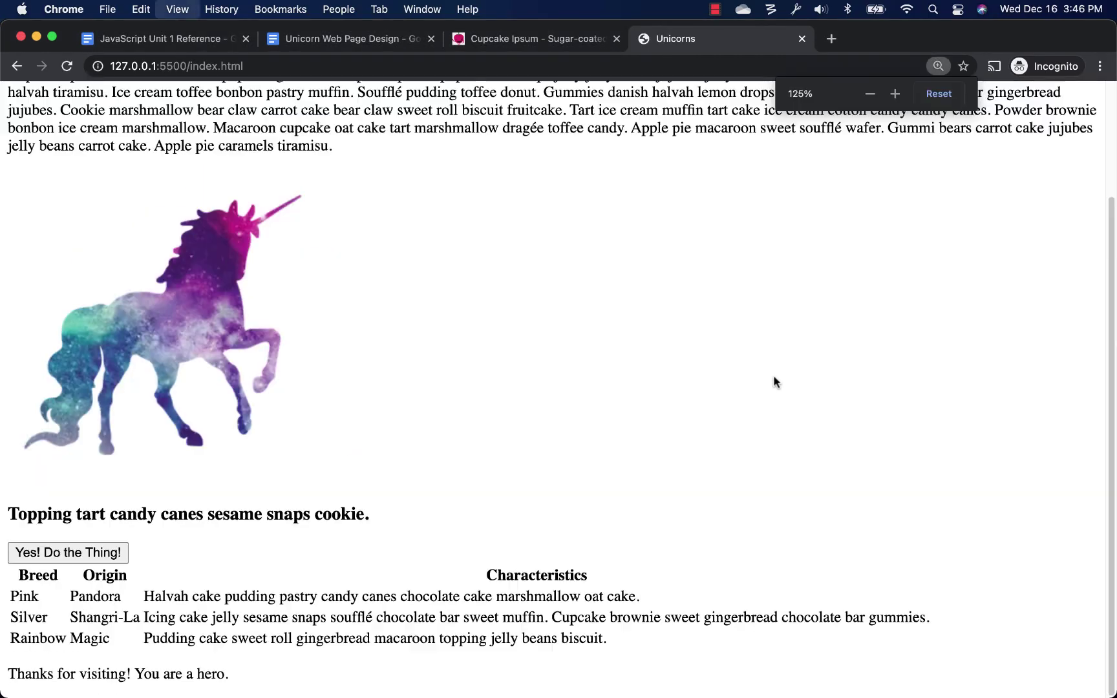
scroll(544, 404, "up", 5)
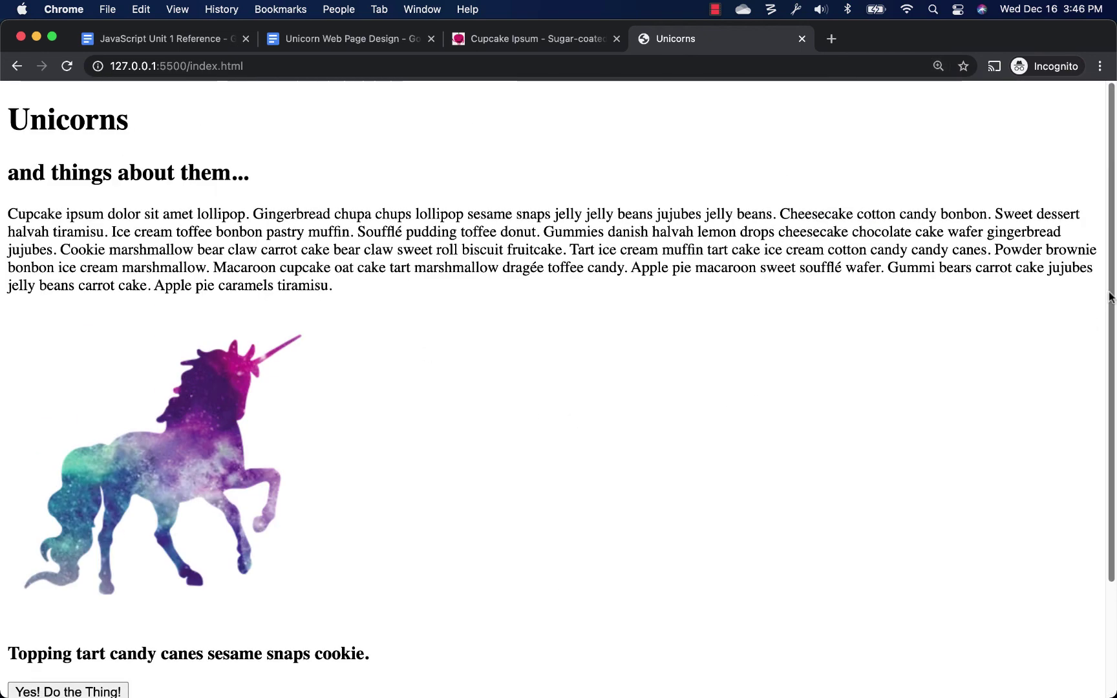
scroll(1102, 296, "down", 3)
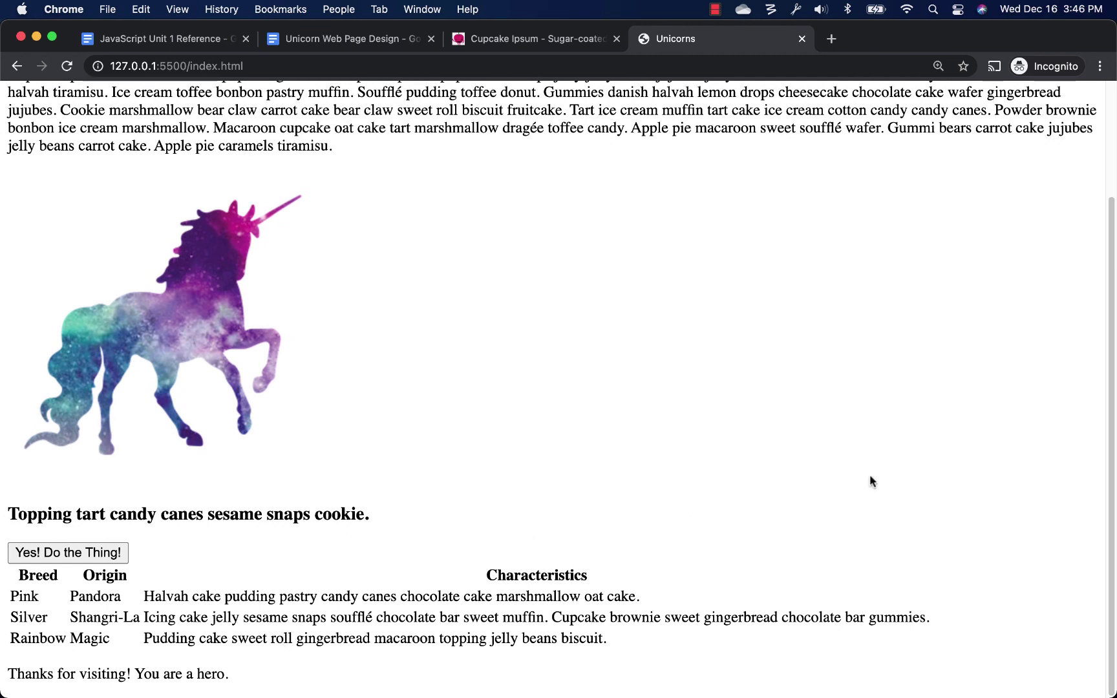
scroll(1115, 370, "up", 3)
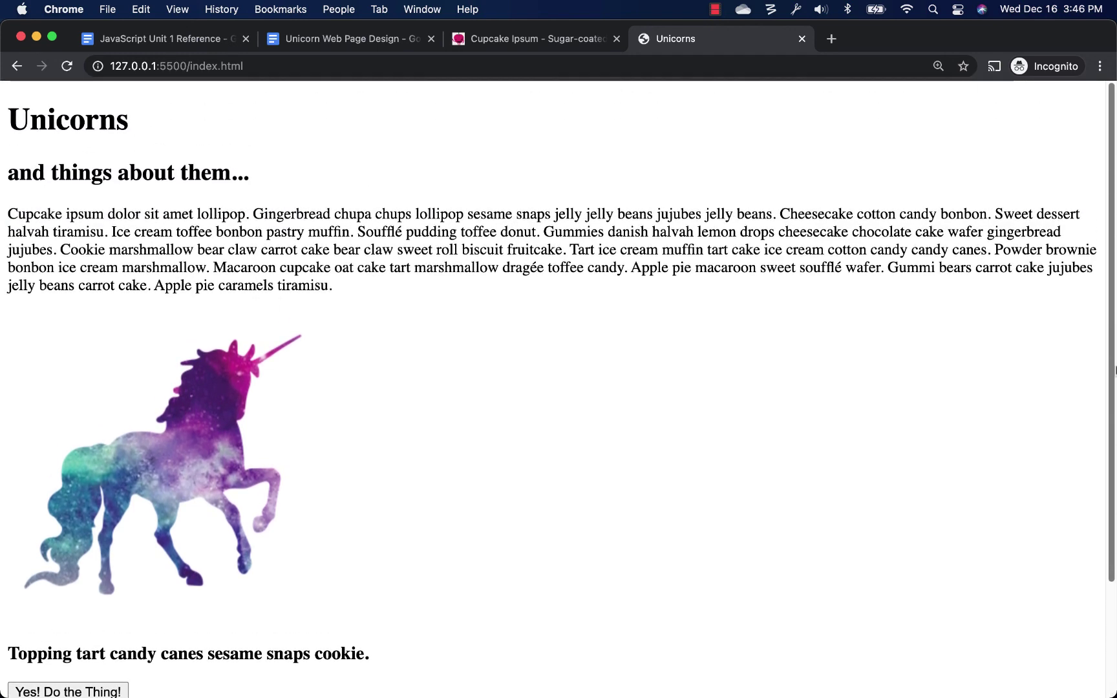
scroll(1115, 370, "down", 2)
scroll(1114, 370, "down", 2)
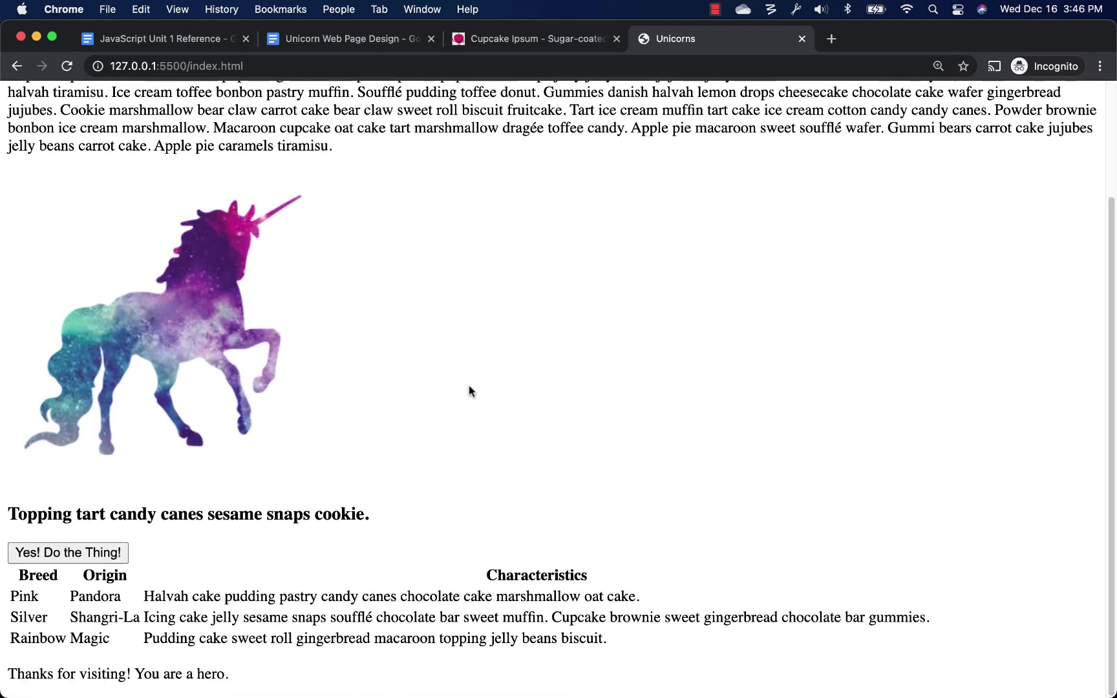
scroll(468, 391, "up", 2)
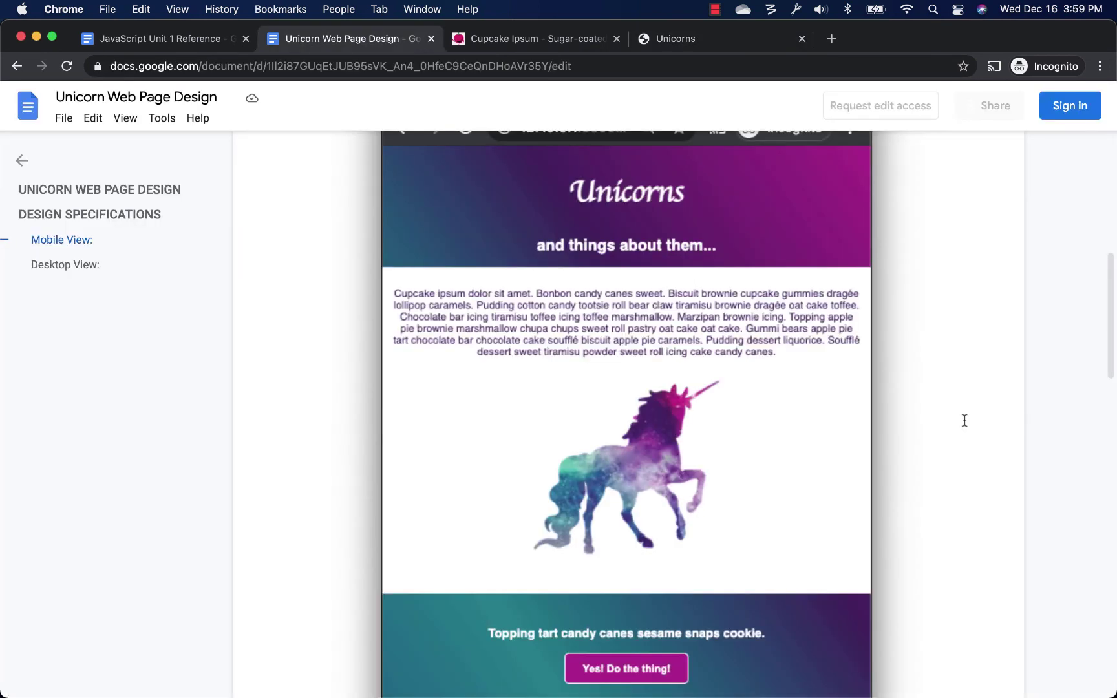
scroll(964, 421, "down", 2)
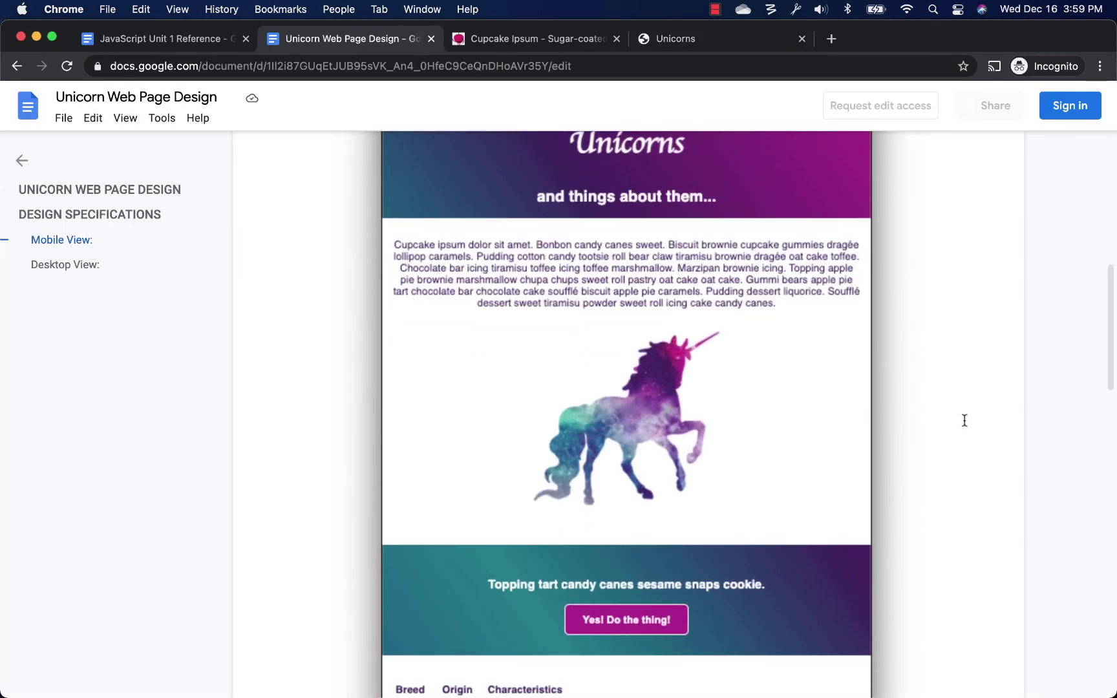
scroll(964, 421, "down", 2)
scroll(963, 421, "down", 1)
scroll(963, 418, "up", 2)
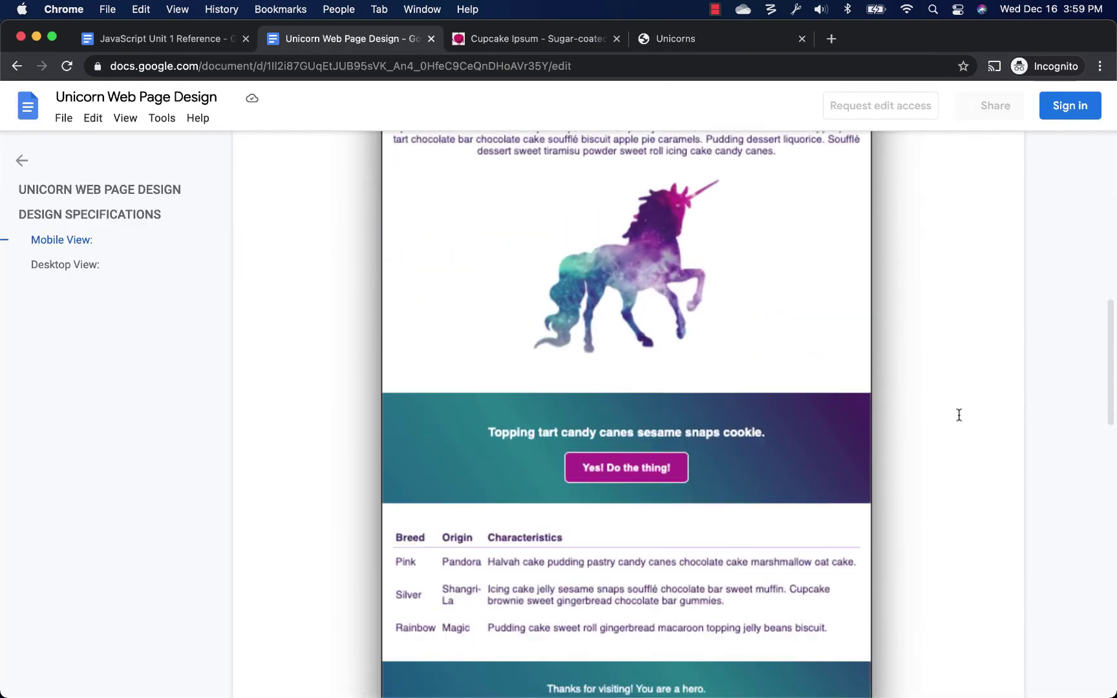